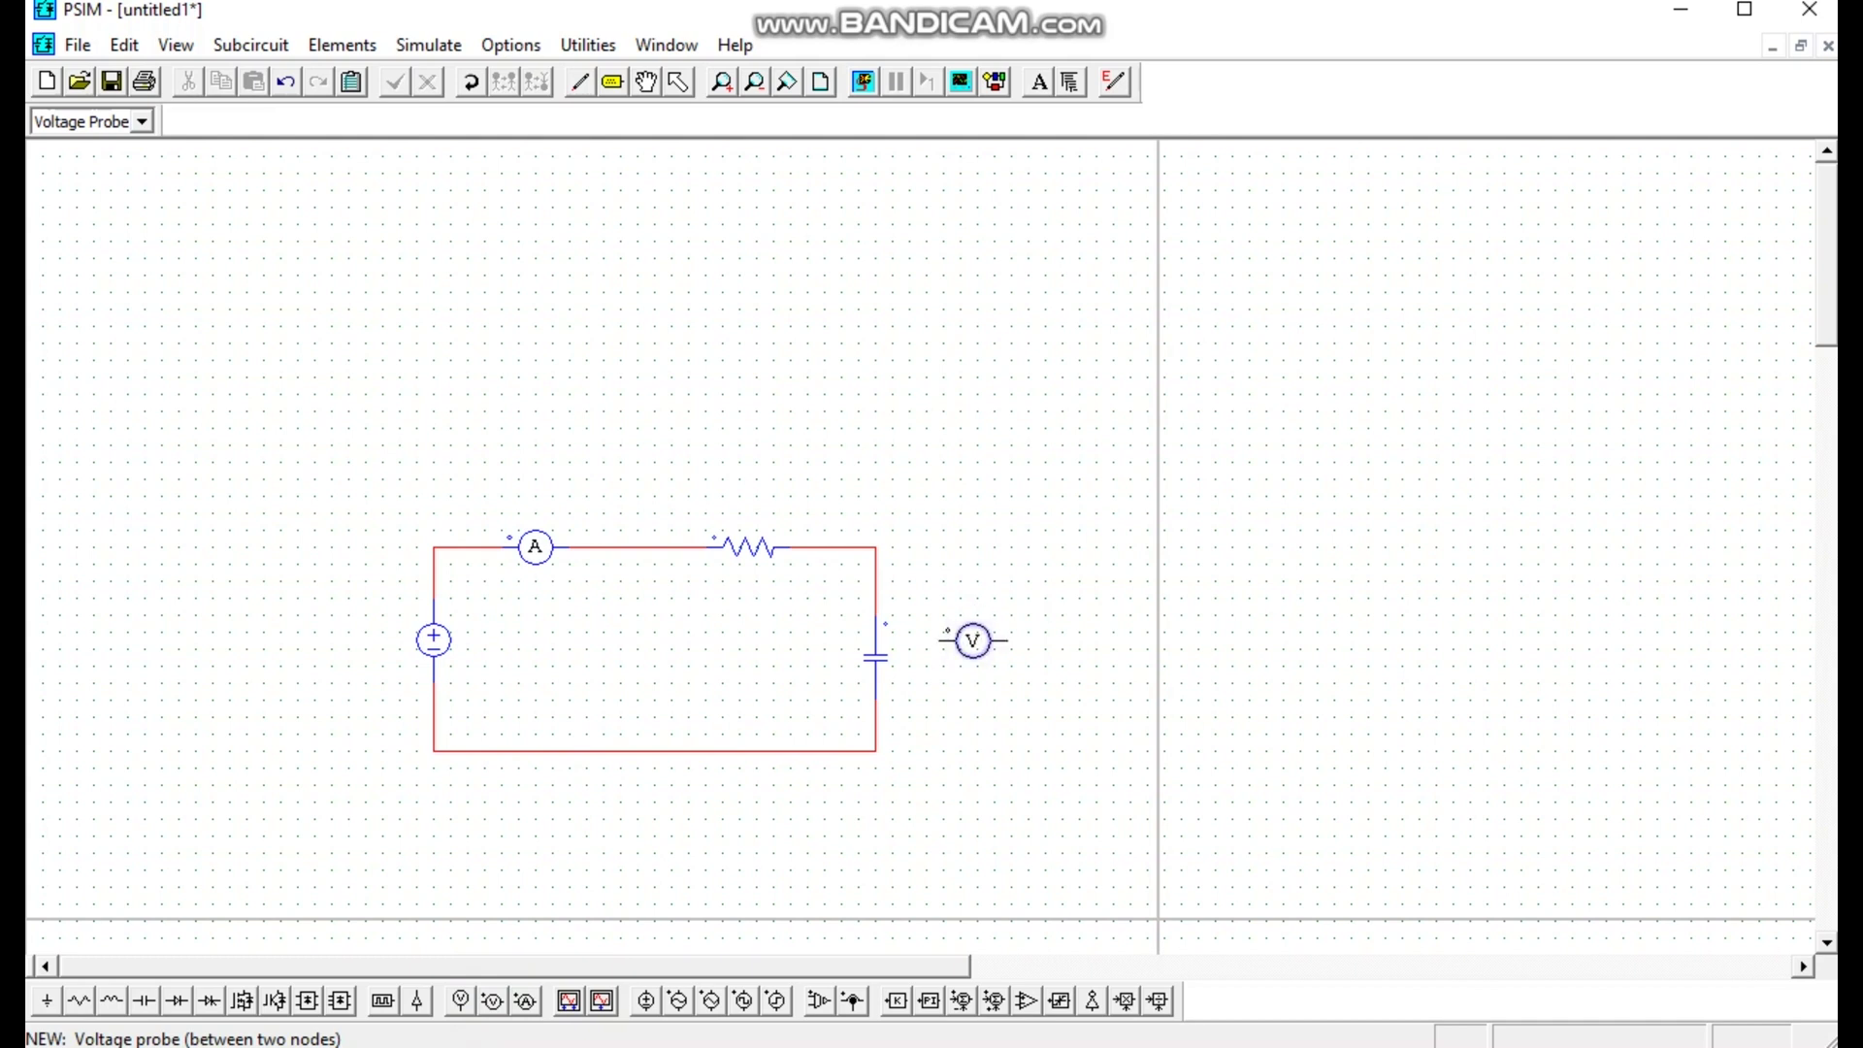
Place a rotated voltage probe beside the capacitor and wire it across the capacitor's terminals.
right_click(970, 640)
right_click(951, 652)
right_click(951, 652)
left_click(943, 648)
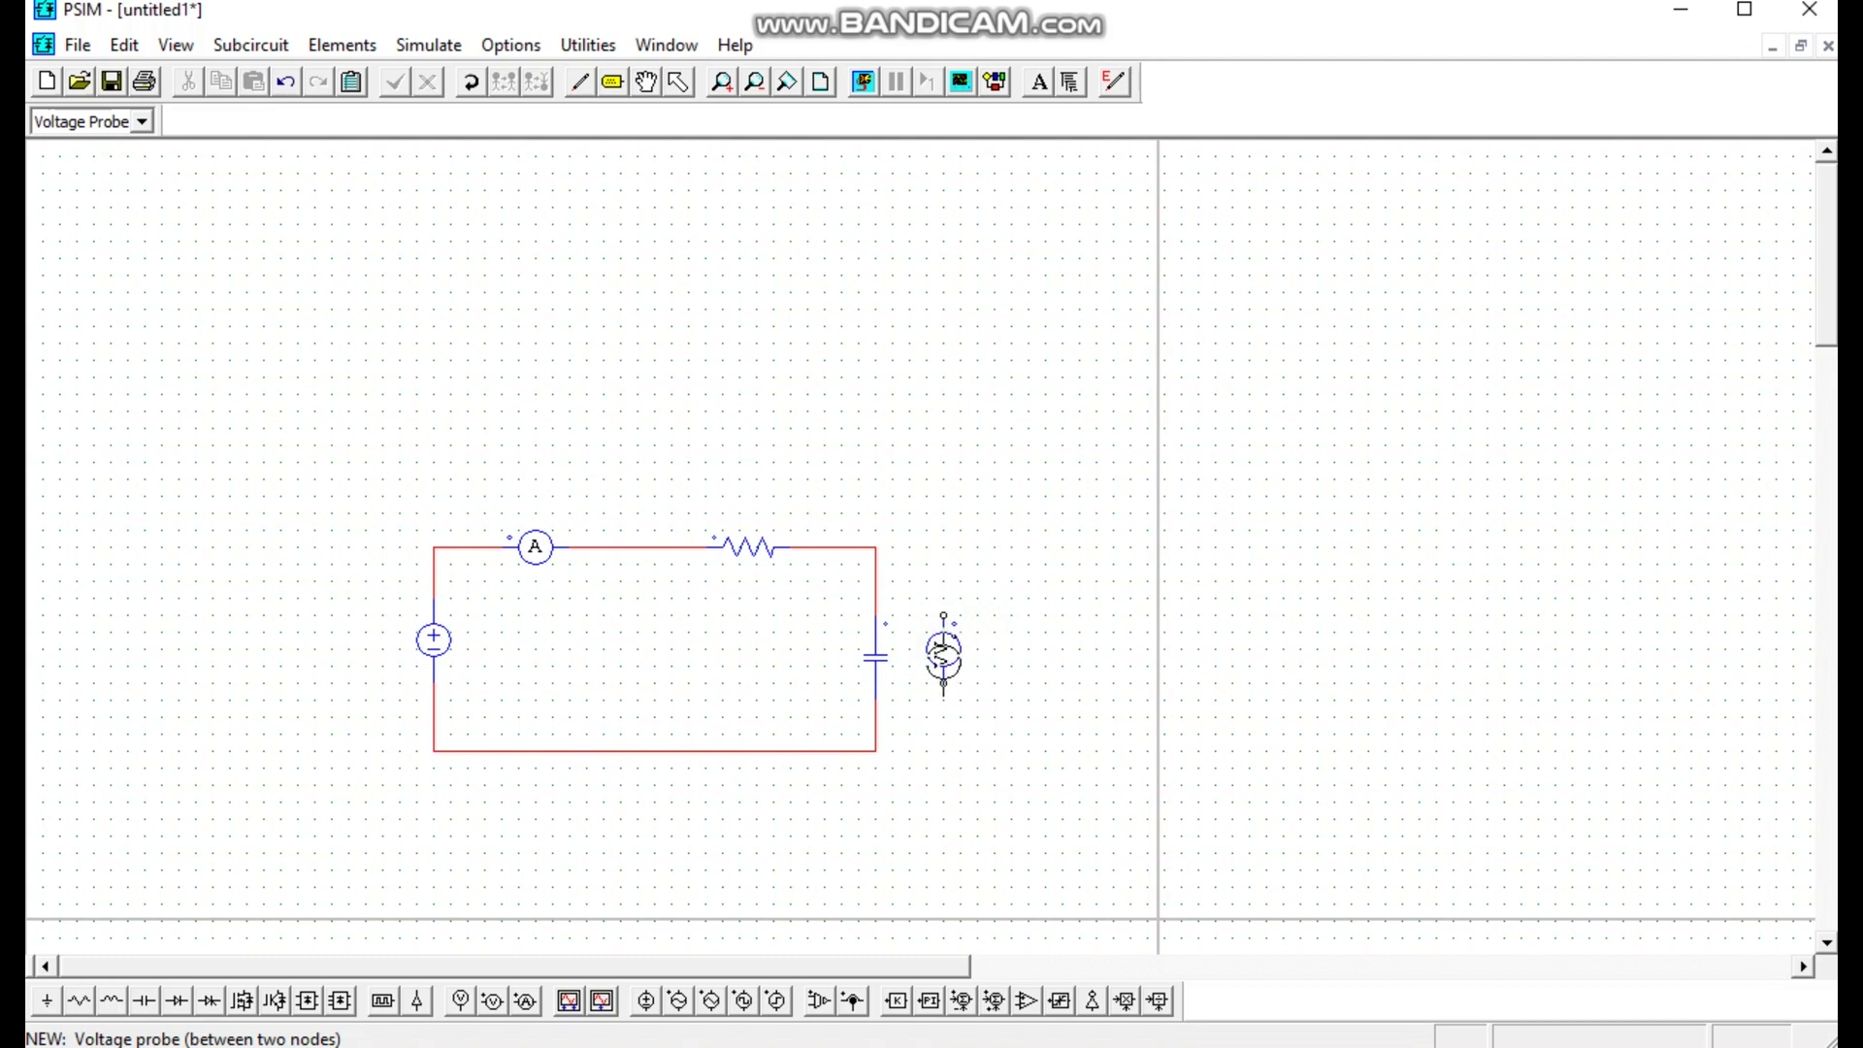
left_click(579, 81)
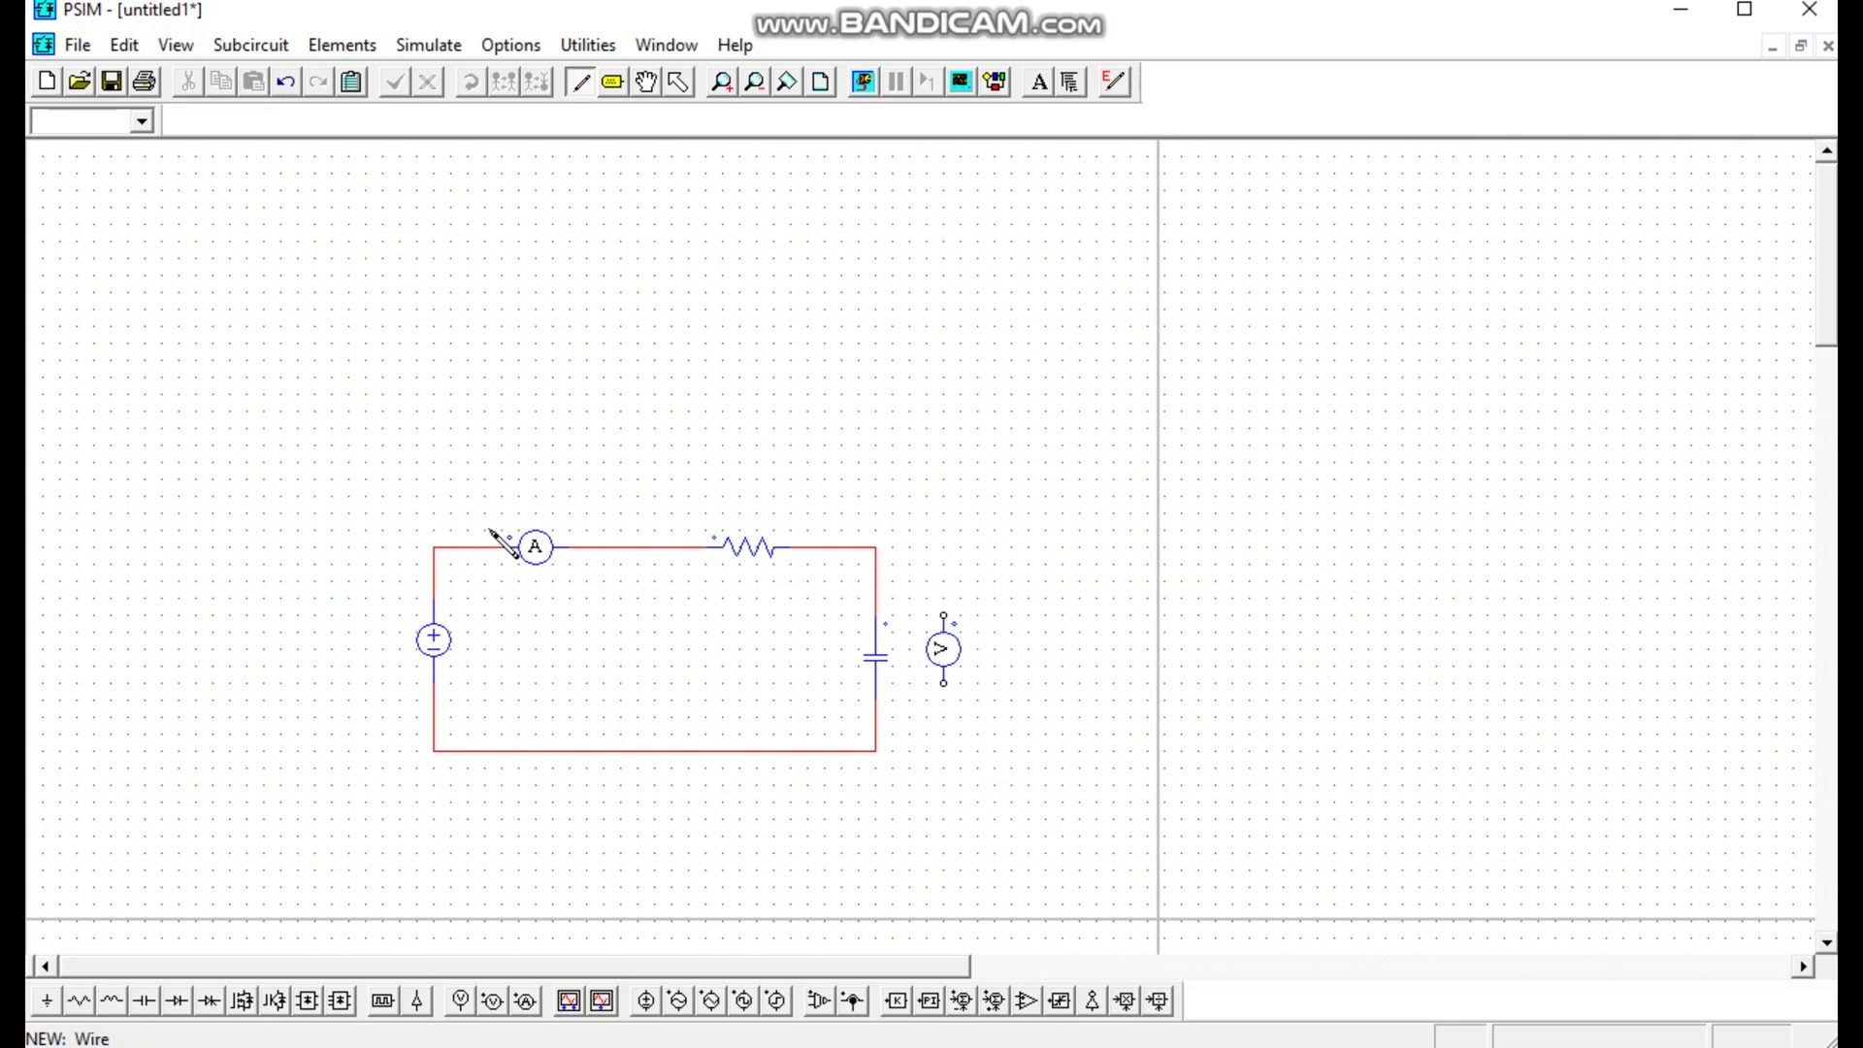
mouse_move(878, 550)
left_mouse_down()
mouse_move(939, 570)
mouse_move(943, 614)
left_mouse_up()
mouse_move(879, 752)
left_mouse_down()
mouse_move(935, 761)
mouse_move(961, 695)
mouse_move(945, 685)
left_mouse_up()
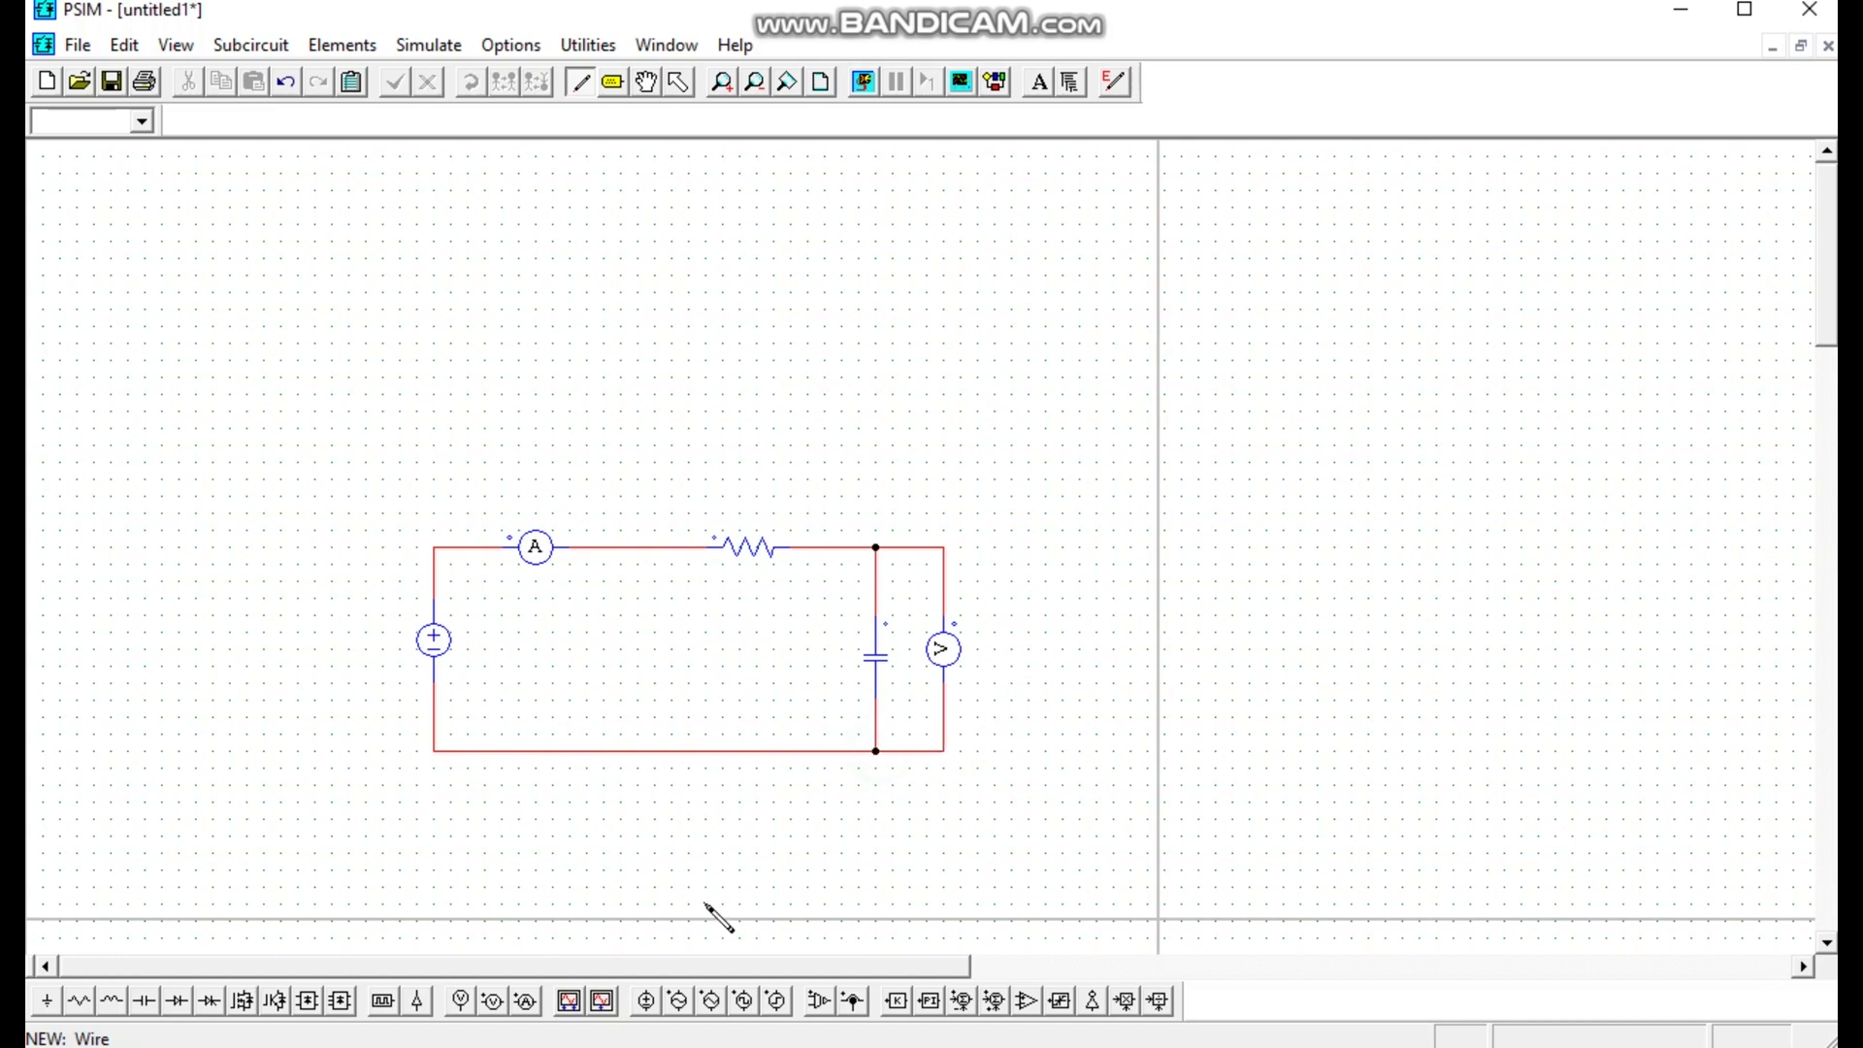
Place a ground and connect it to the circuit's bottom return wire.
left_click(46, 1003)
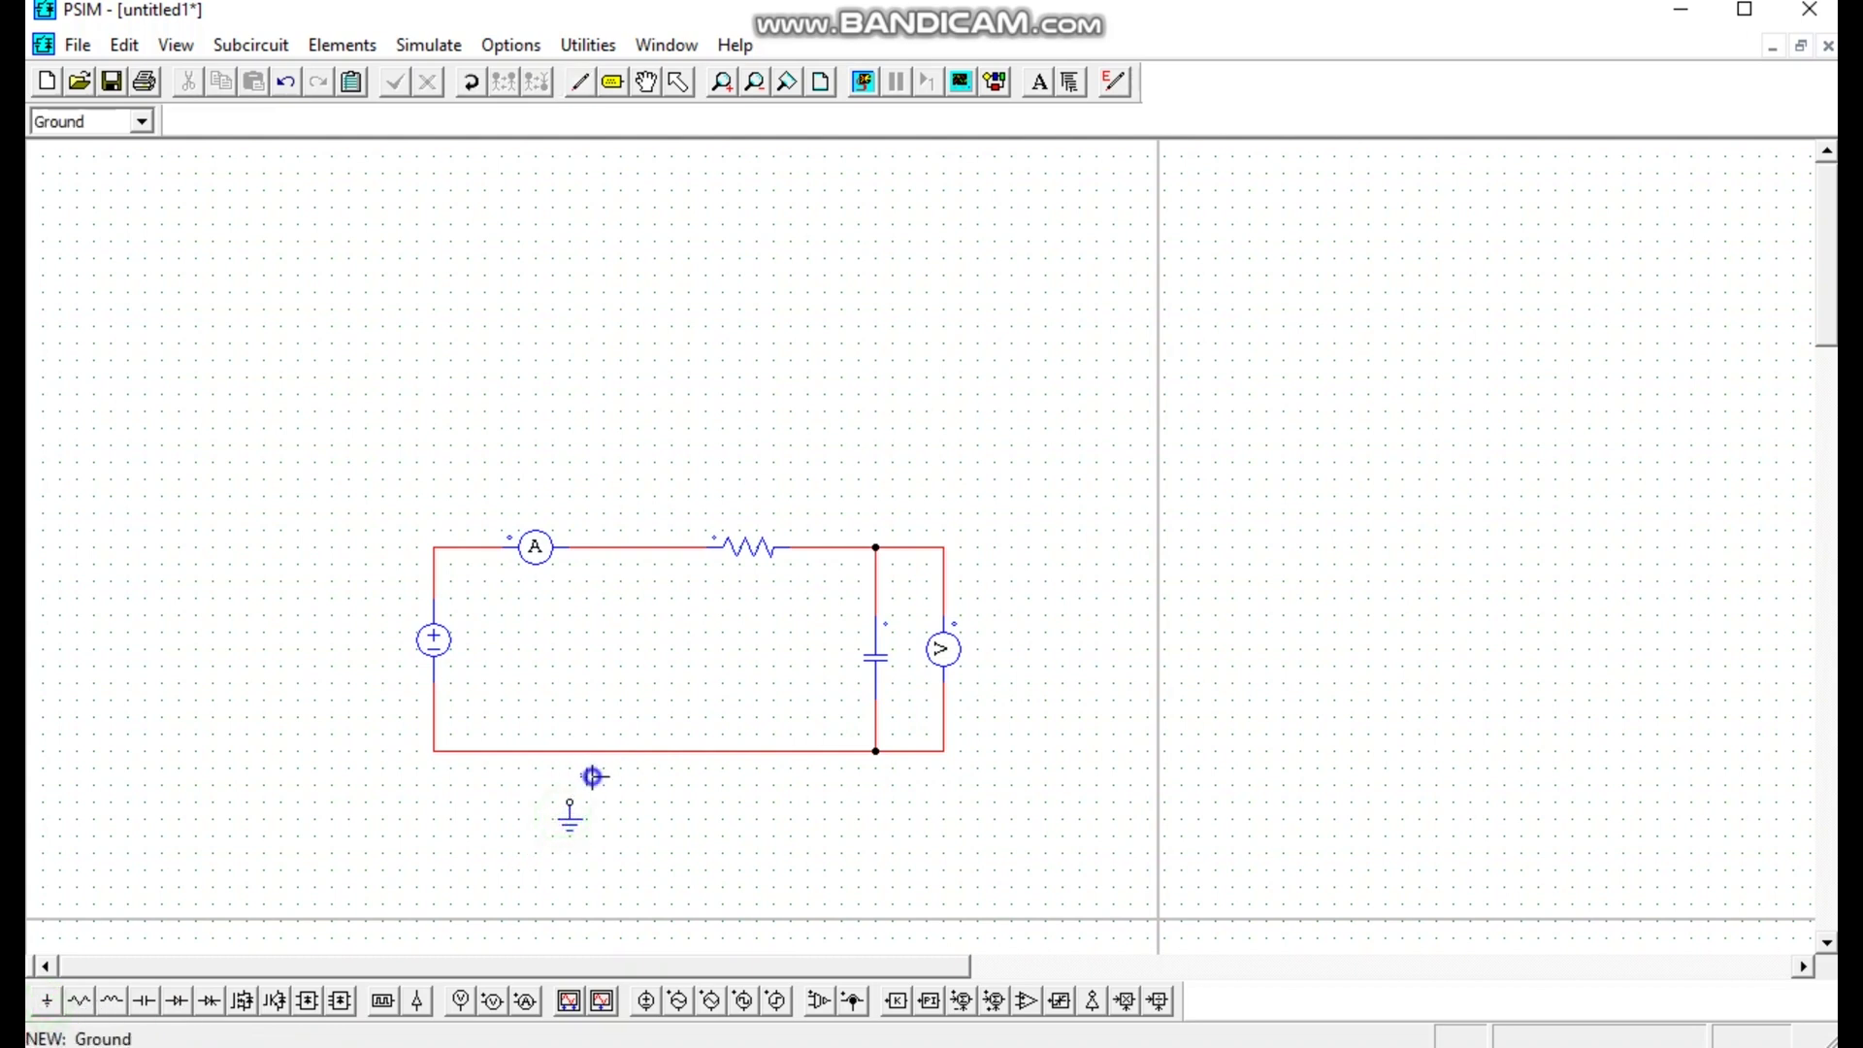
left_click(580, 82)
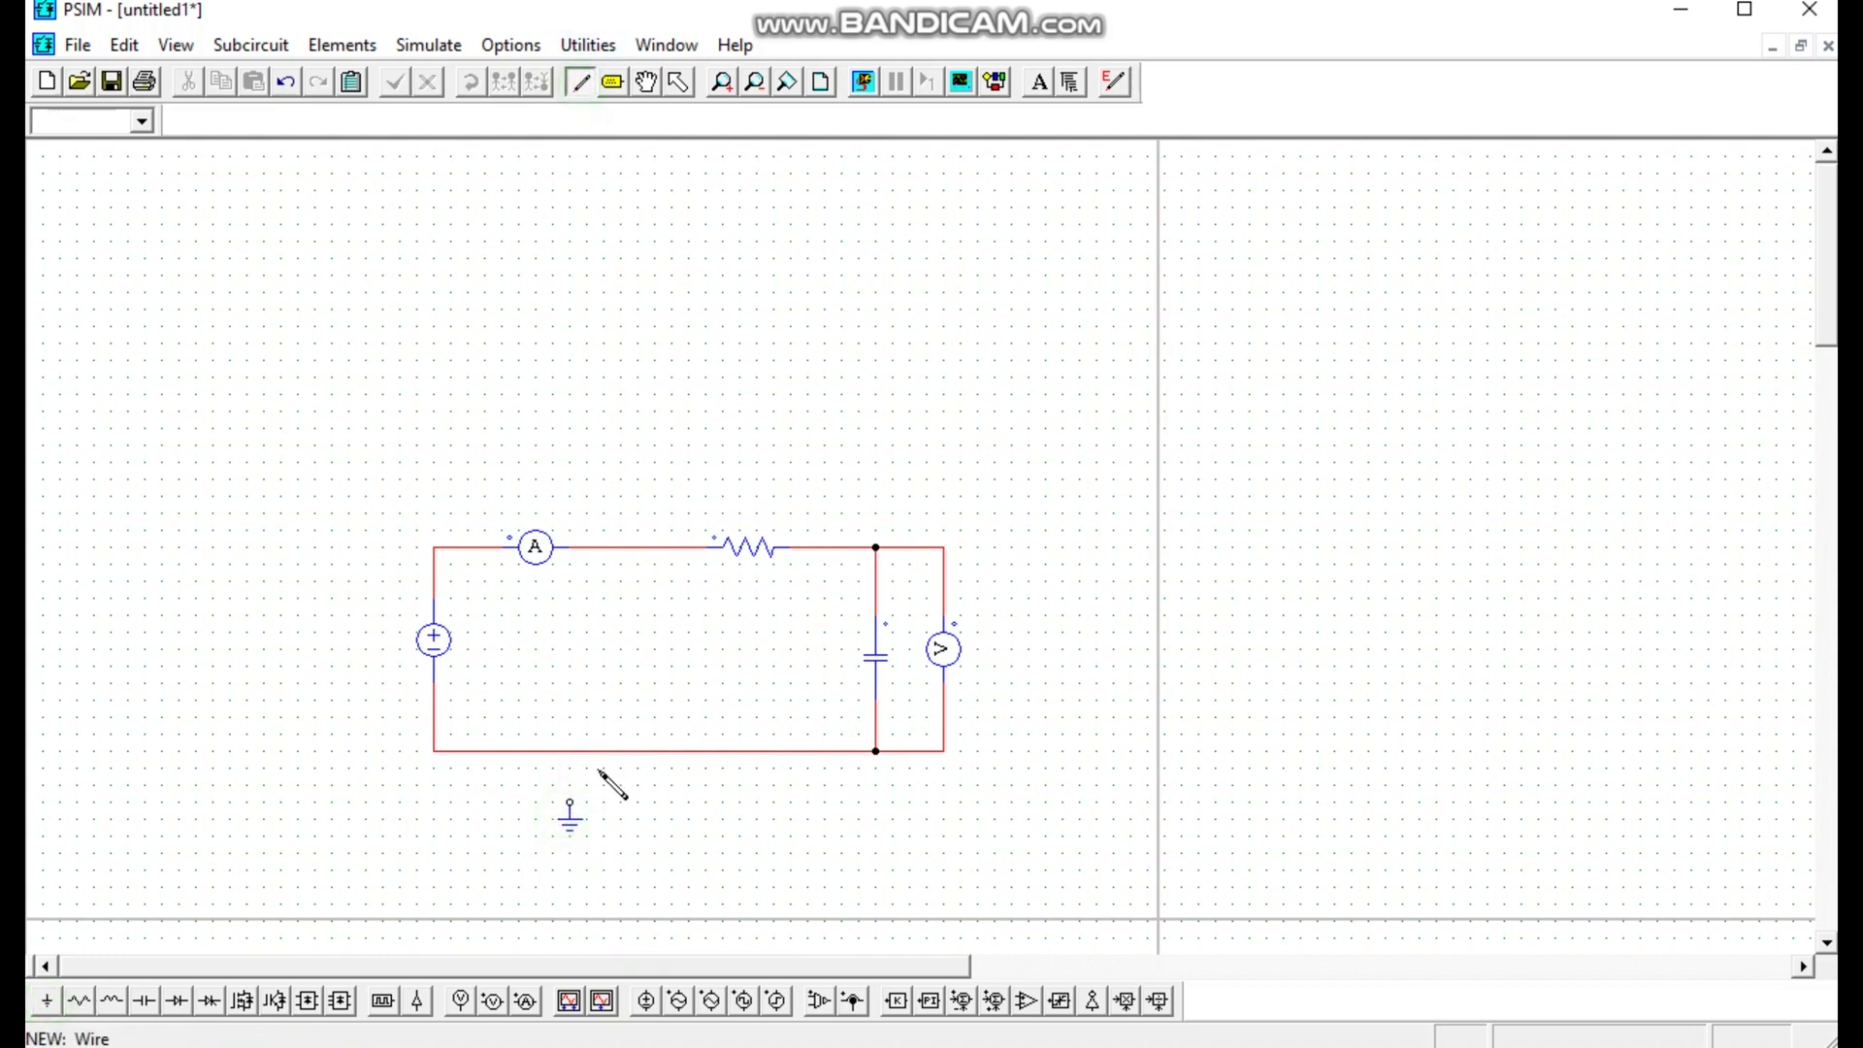
left_click_drag(572, 752, 571, 803)
left_click(679, 81)
Rename the DC source to Vin, set its amplitude to 10, and display its name and value.
left_click(447, 664)
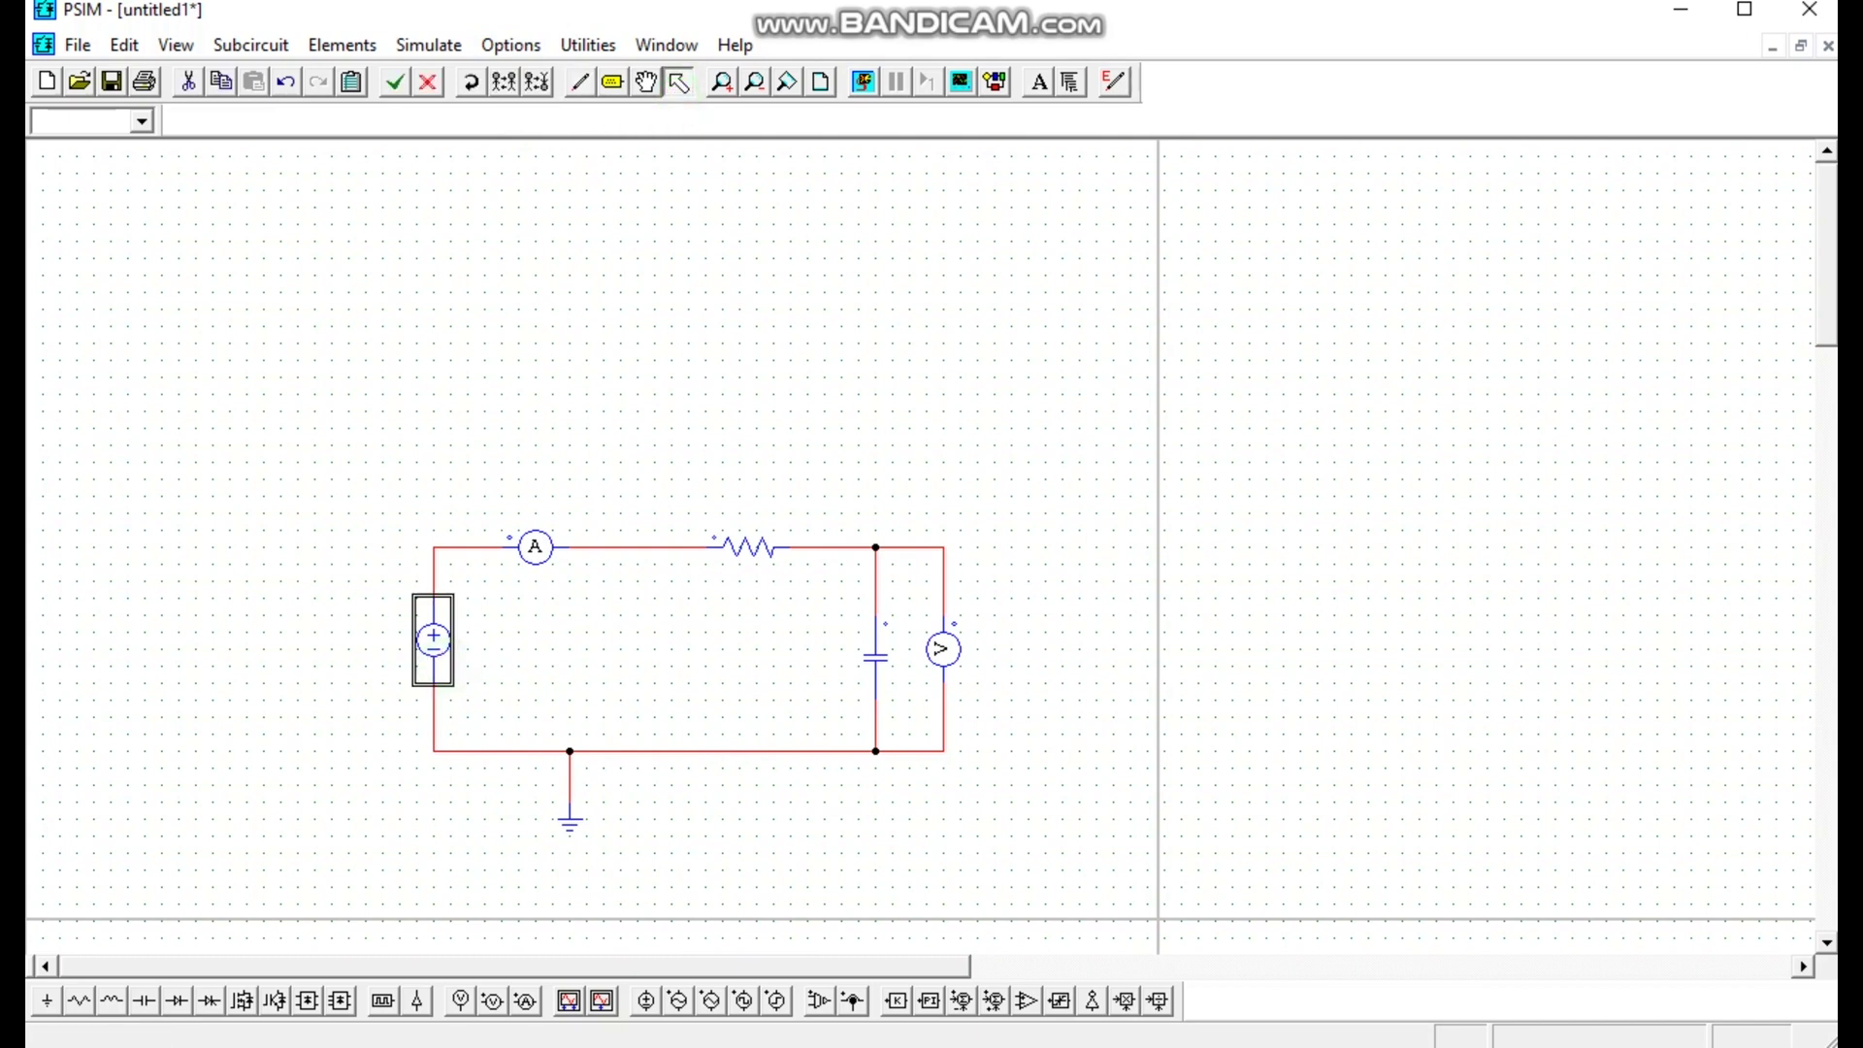
double_click(447, 664)
left_click_drag(432, 254, 723, 284)
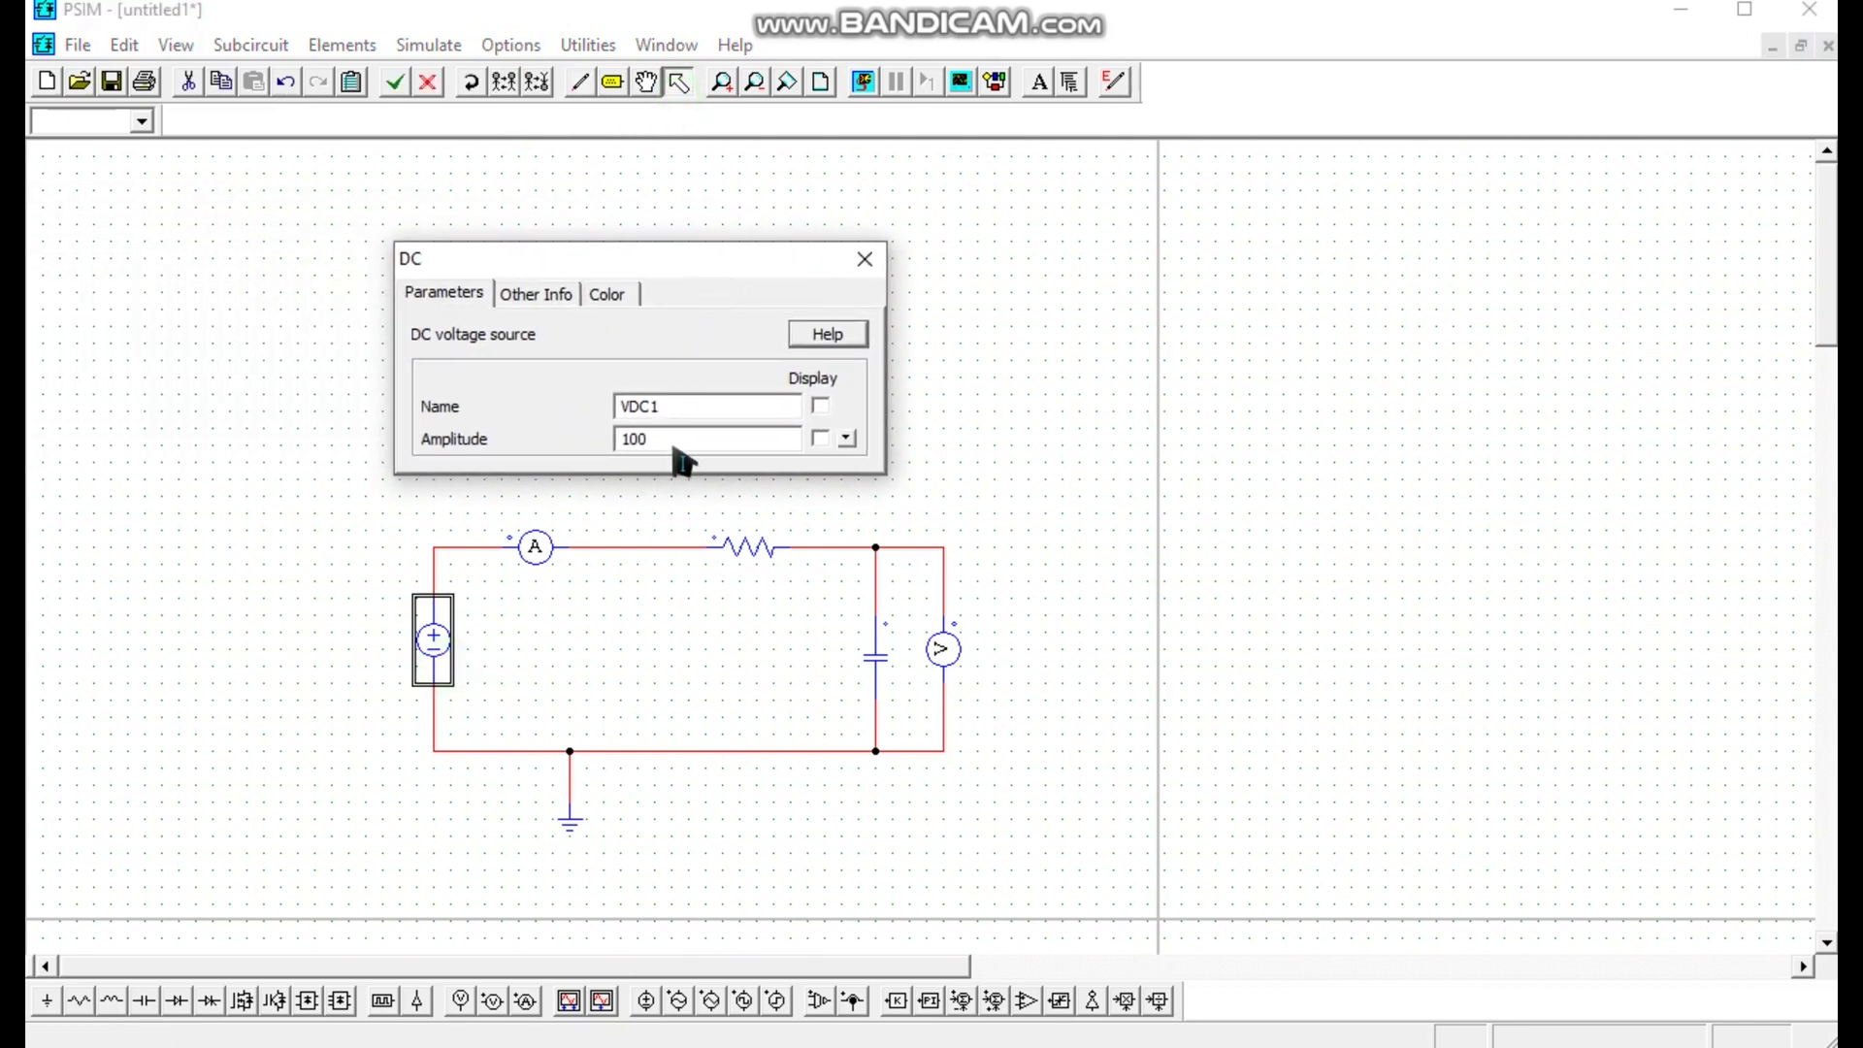
left_click_drag(651, 407, 631, 412)
type("in")
left_click(655, 408)
left_click(820, 405)
double_click(637, 438)
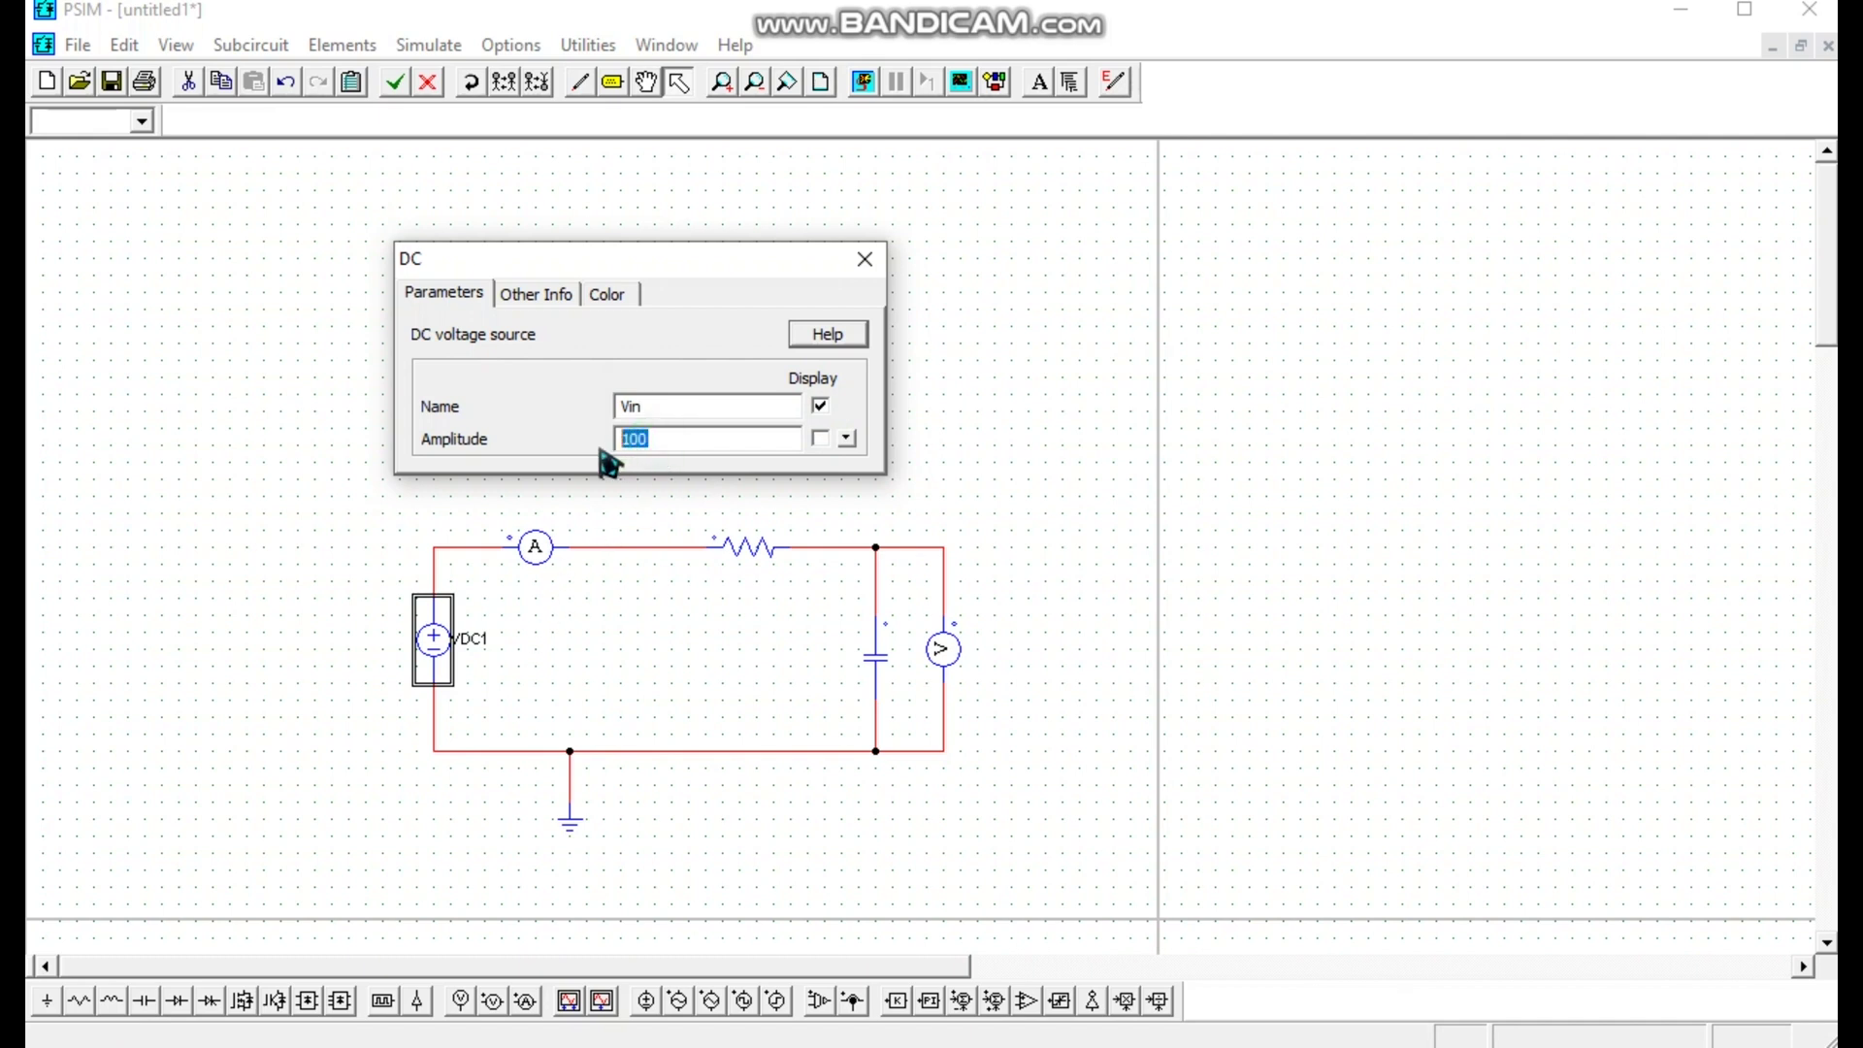
type("1")
left_click(819, 438)
left_click(864, 259)
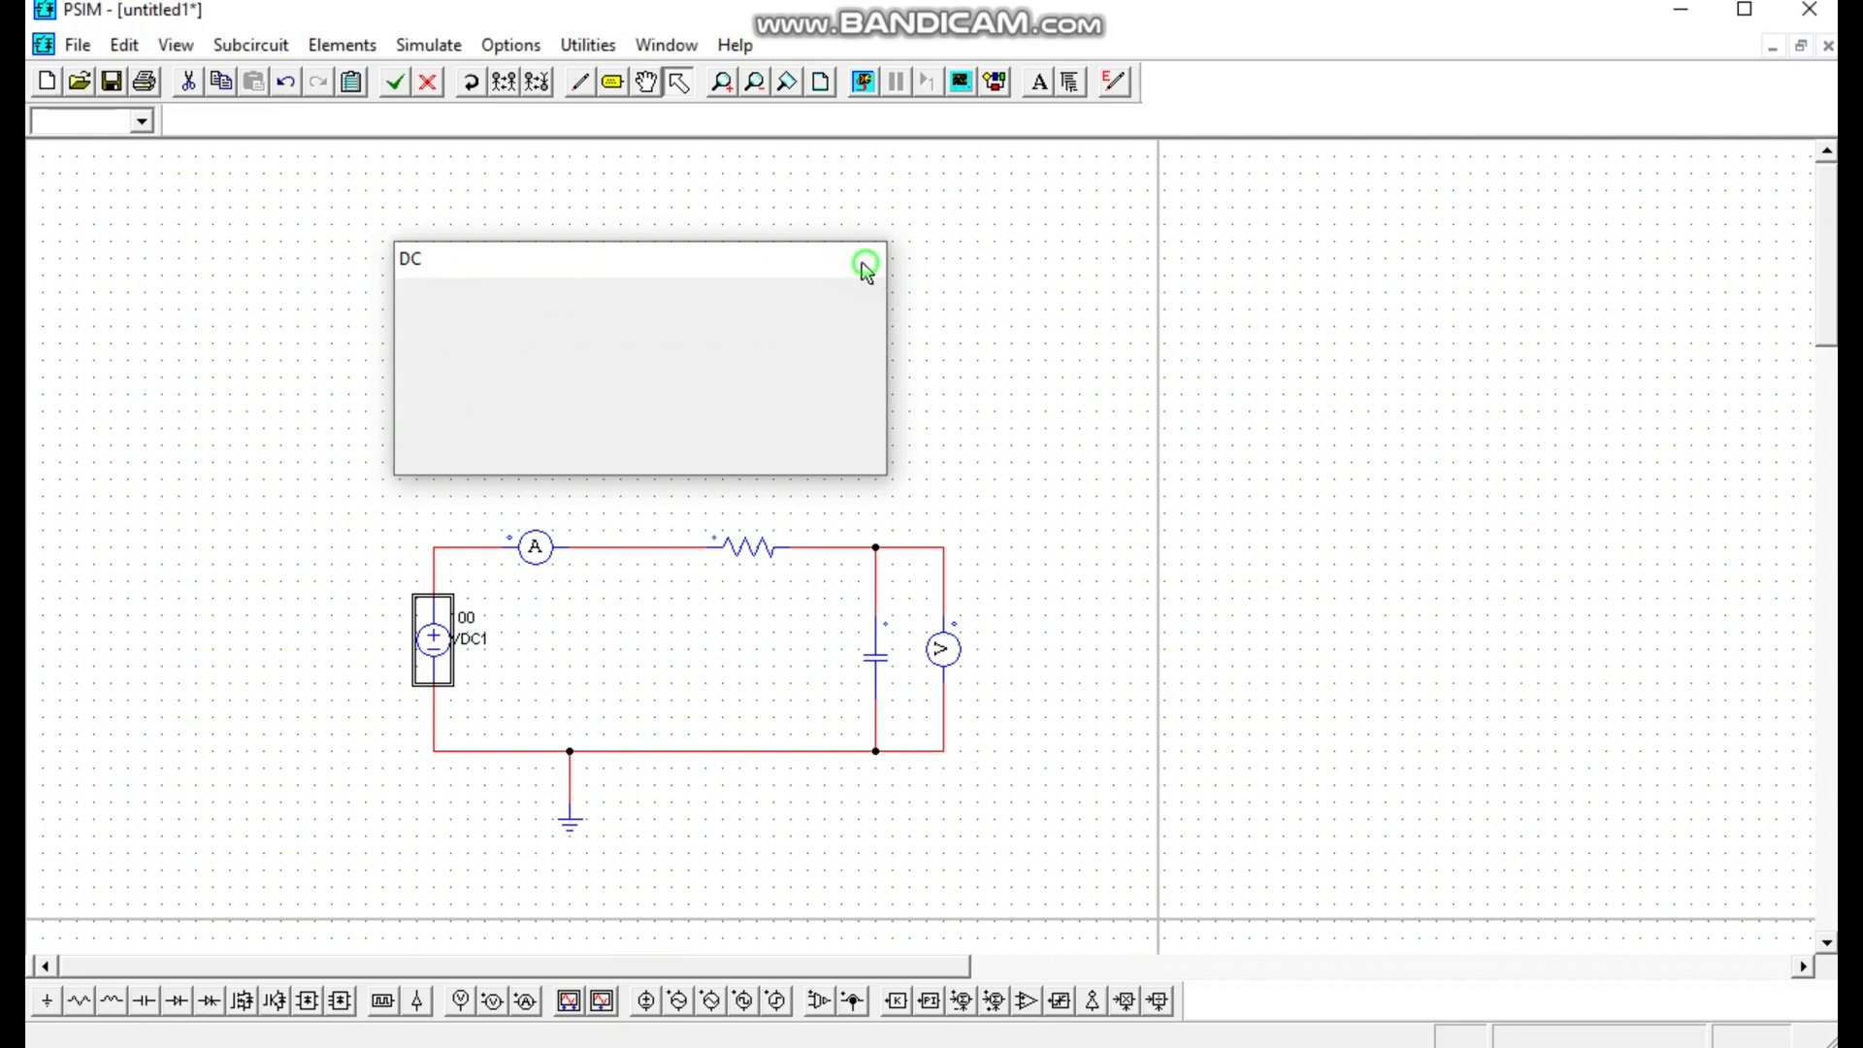
Display resistor R1's name and its value of 10 on the schematic.
double_click(754, 551)
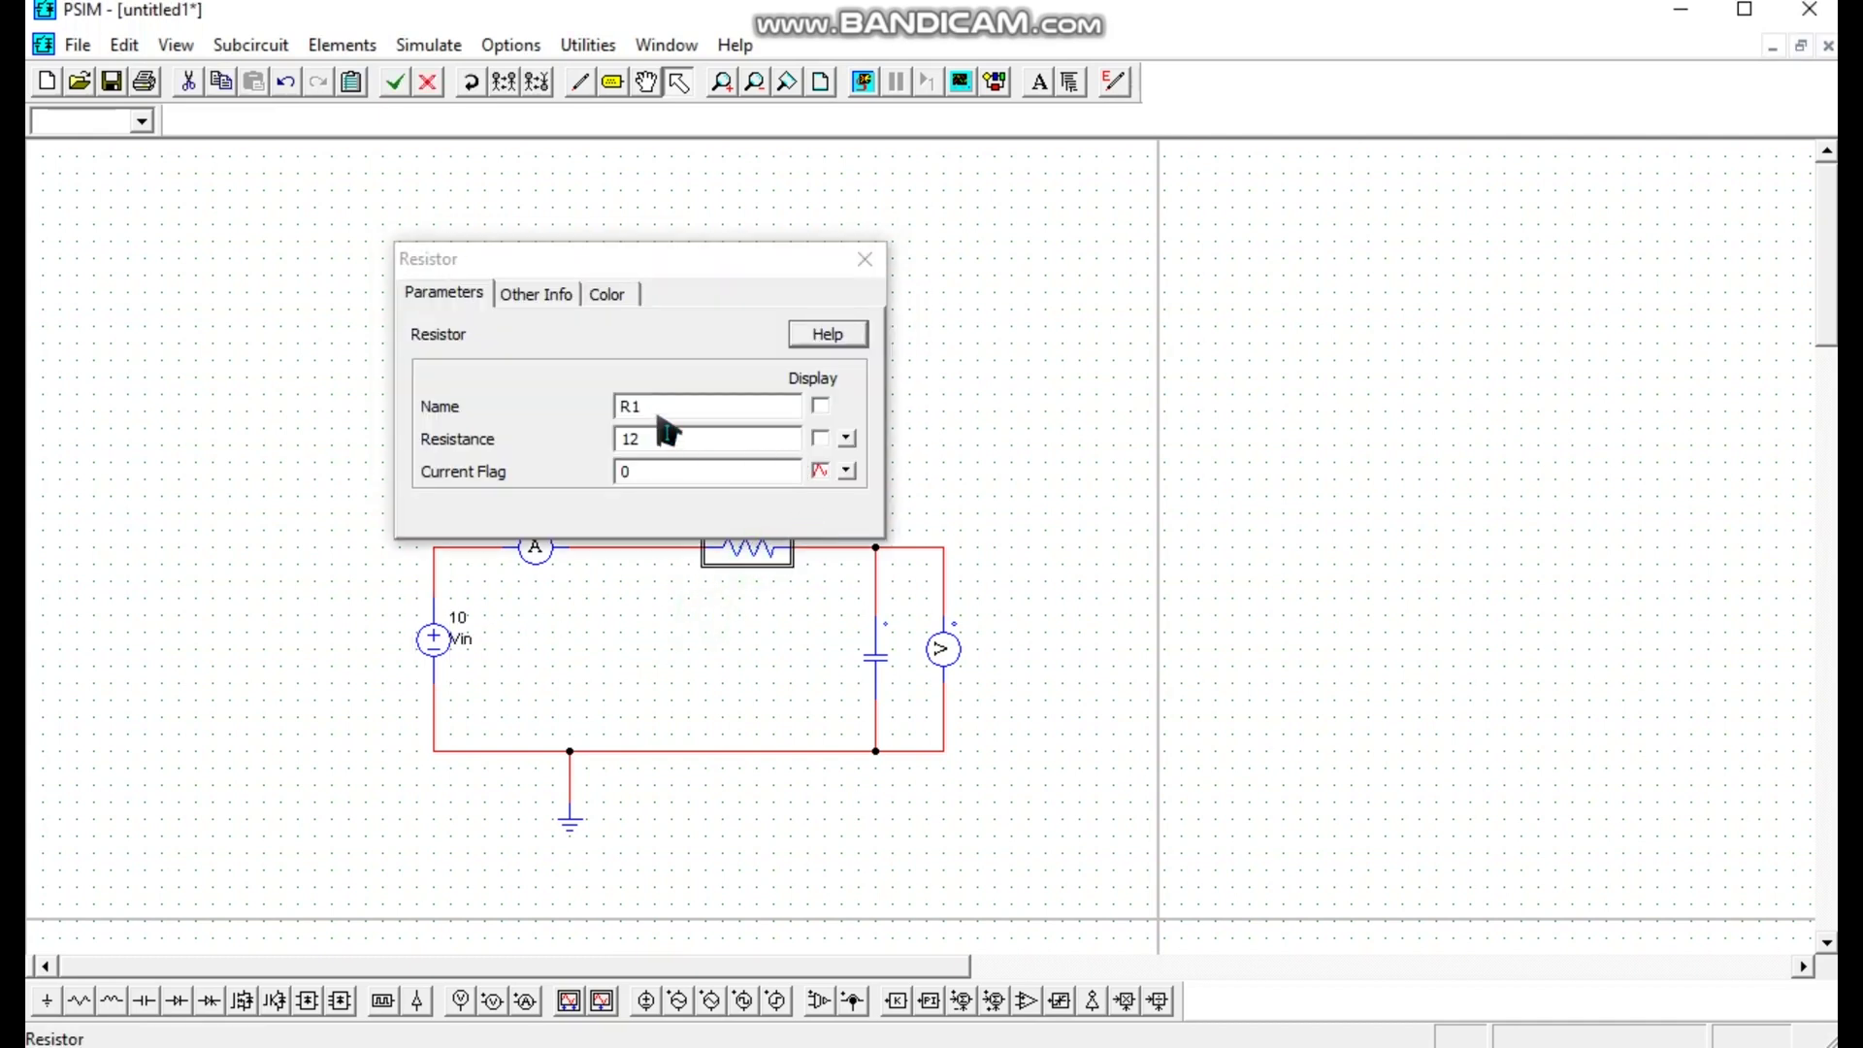
left_click(819, 407)
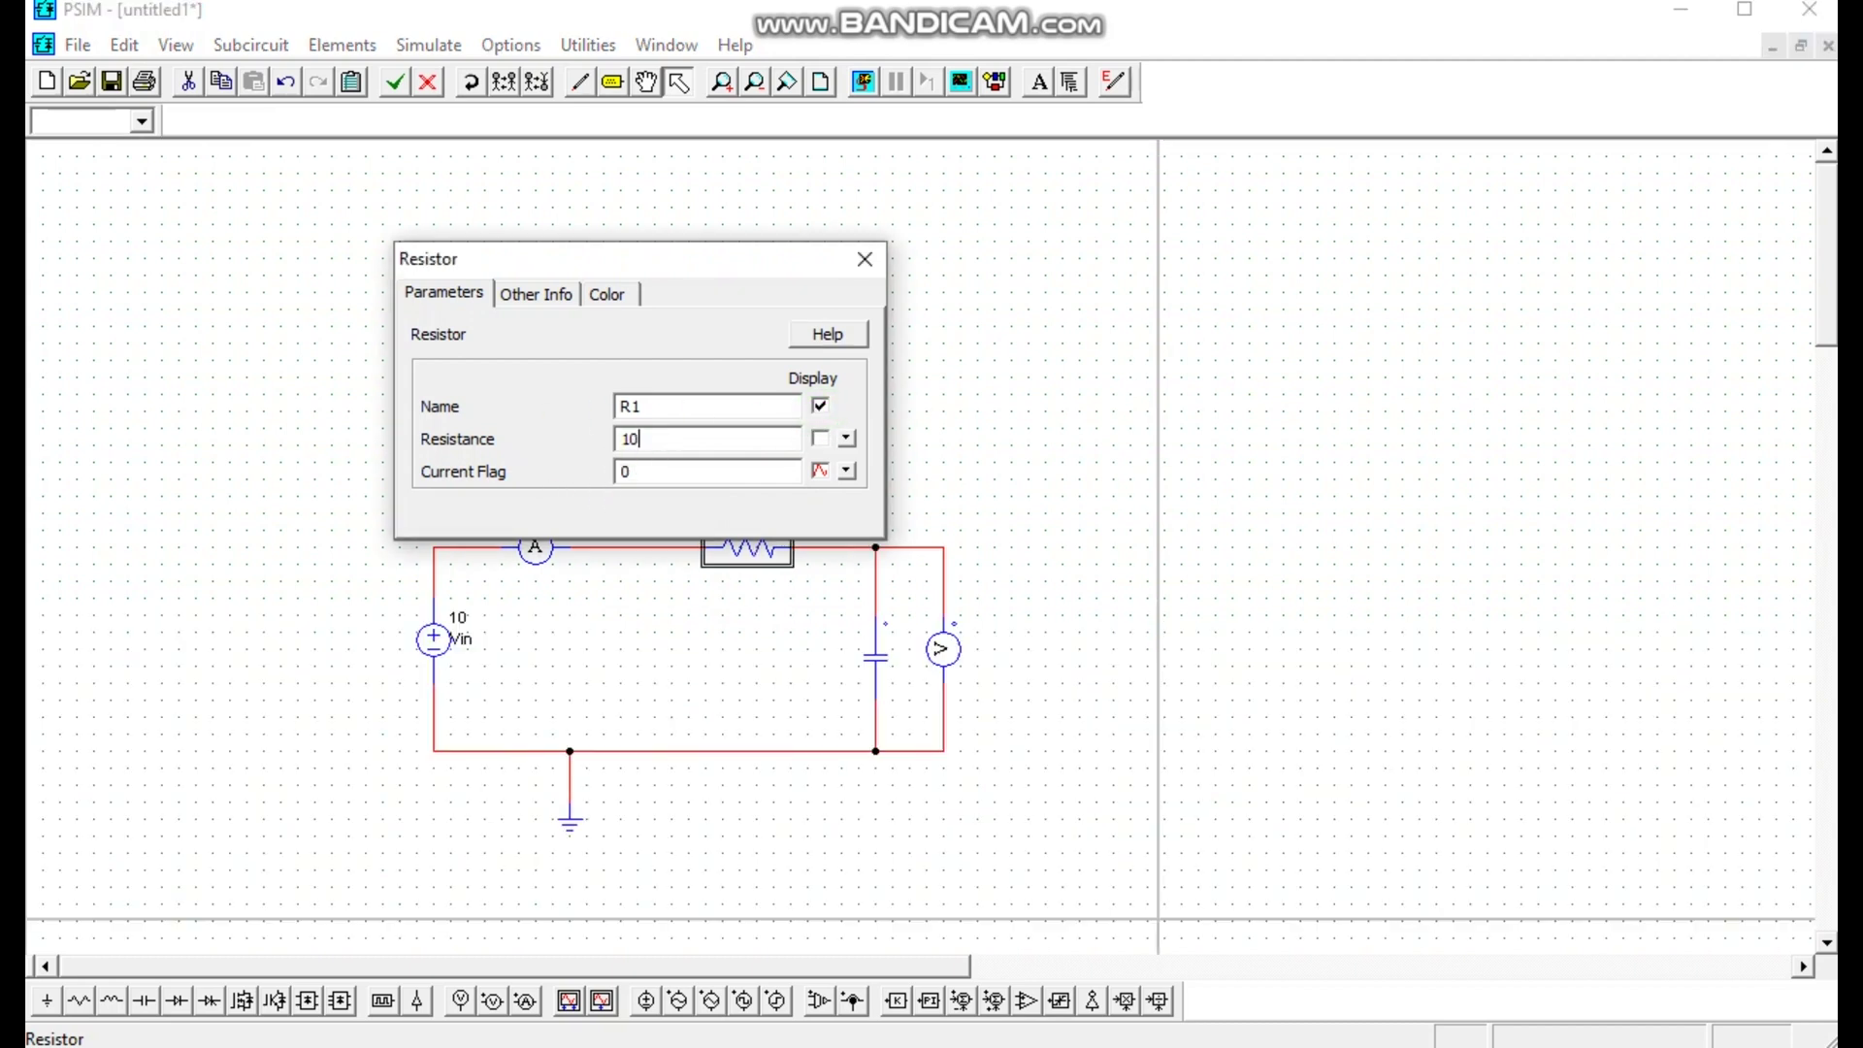
left_click(820, 438)
left_click(863, 260)
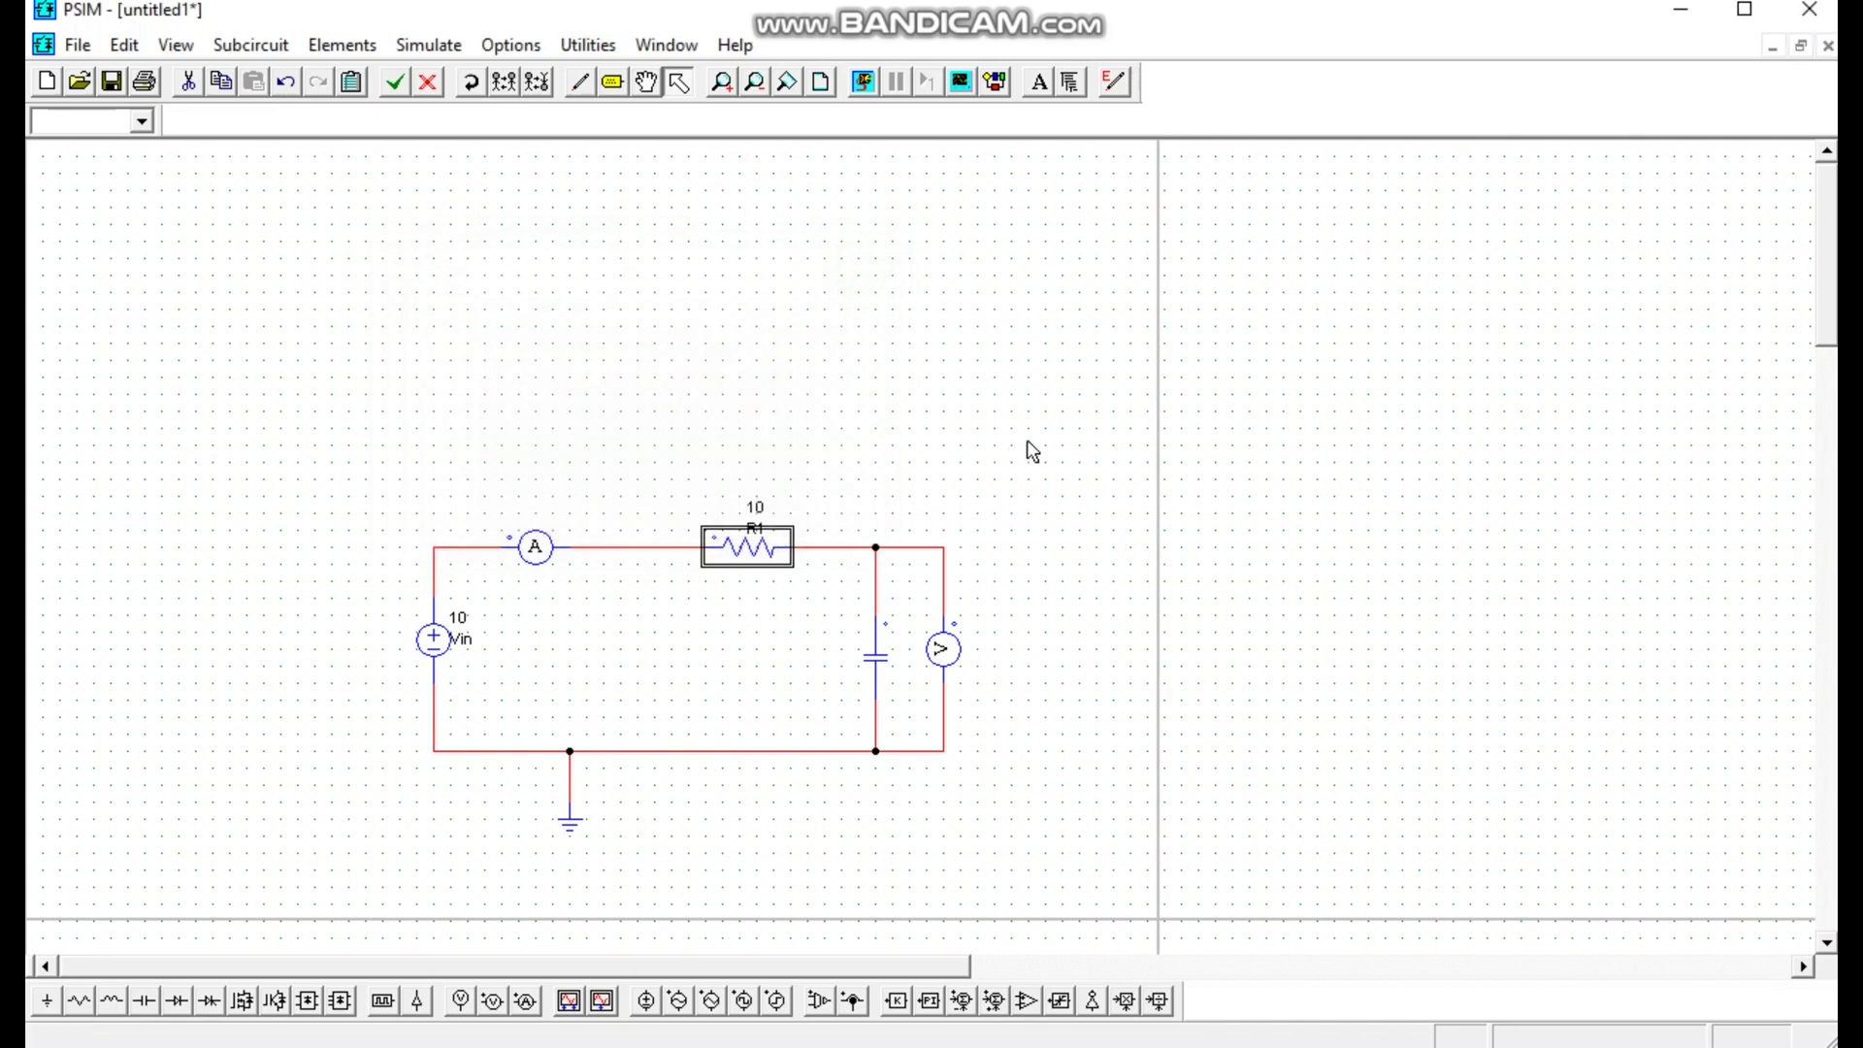
Set capacitor C1 to 10u and display its name and value.
double_click(893, 655)
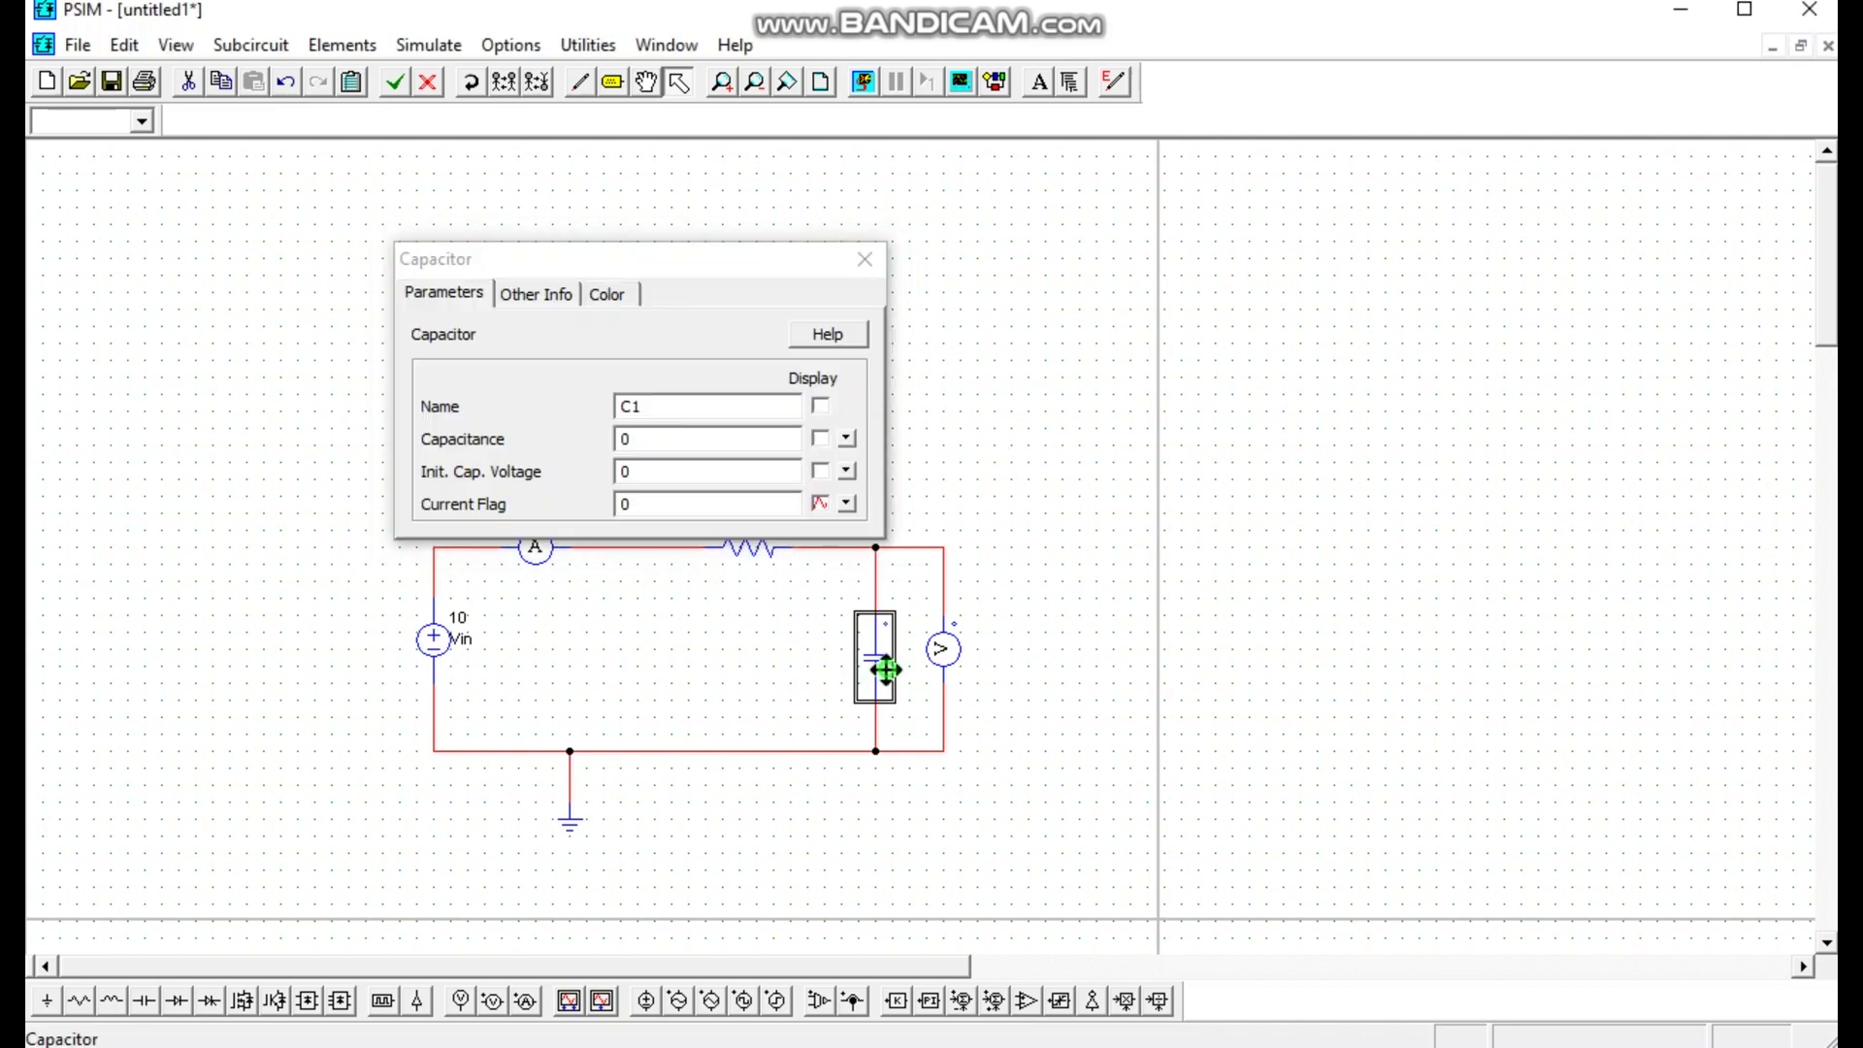
left_click(820, 406)
left_click(656, 438)
double_click(627, 441)
type("10u")
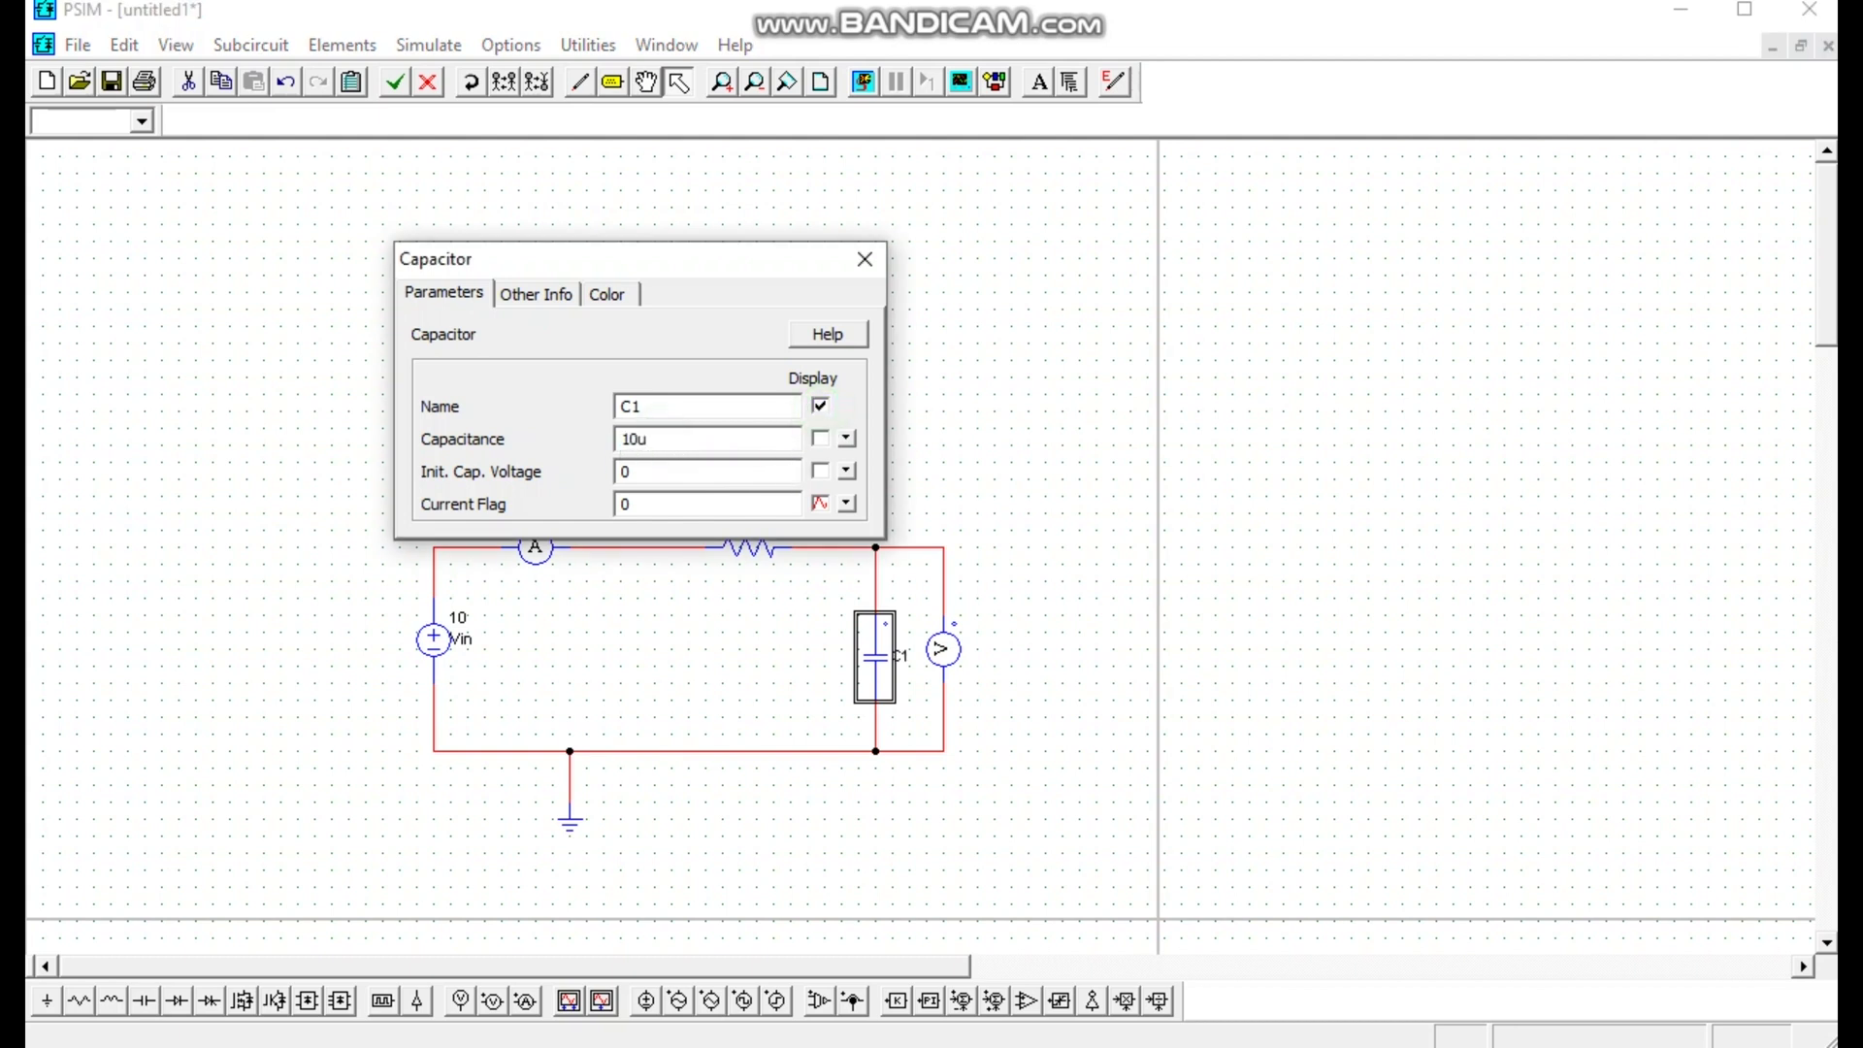
left_click(821, 439)
left_click(864, 258)
left_click(1033, 526)
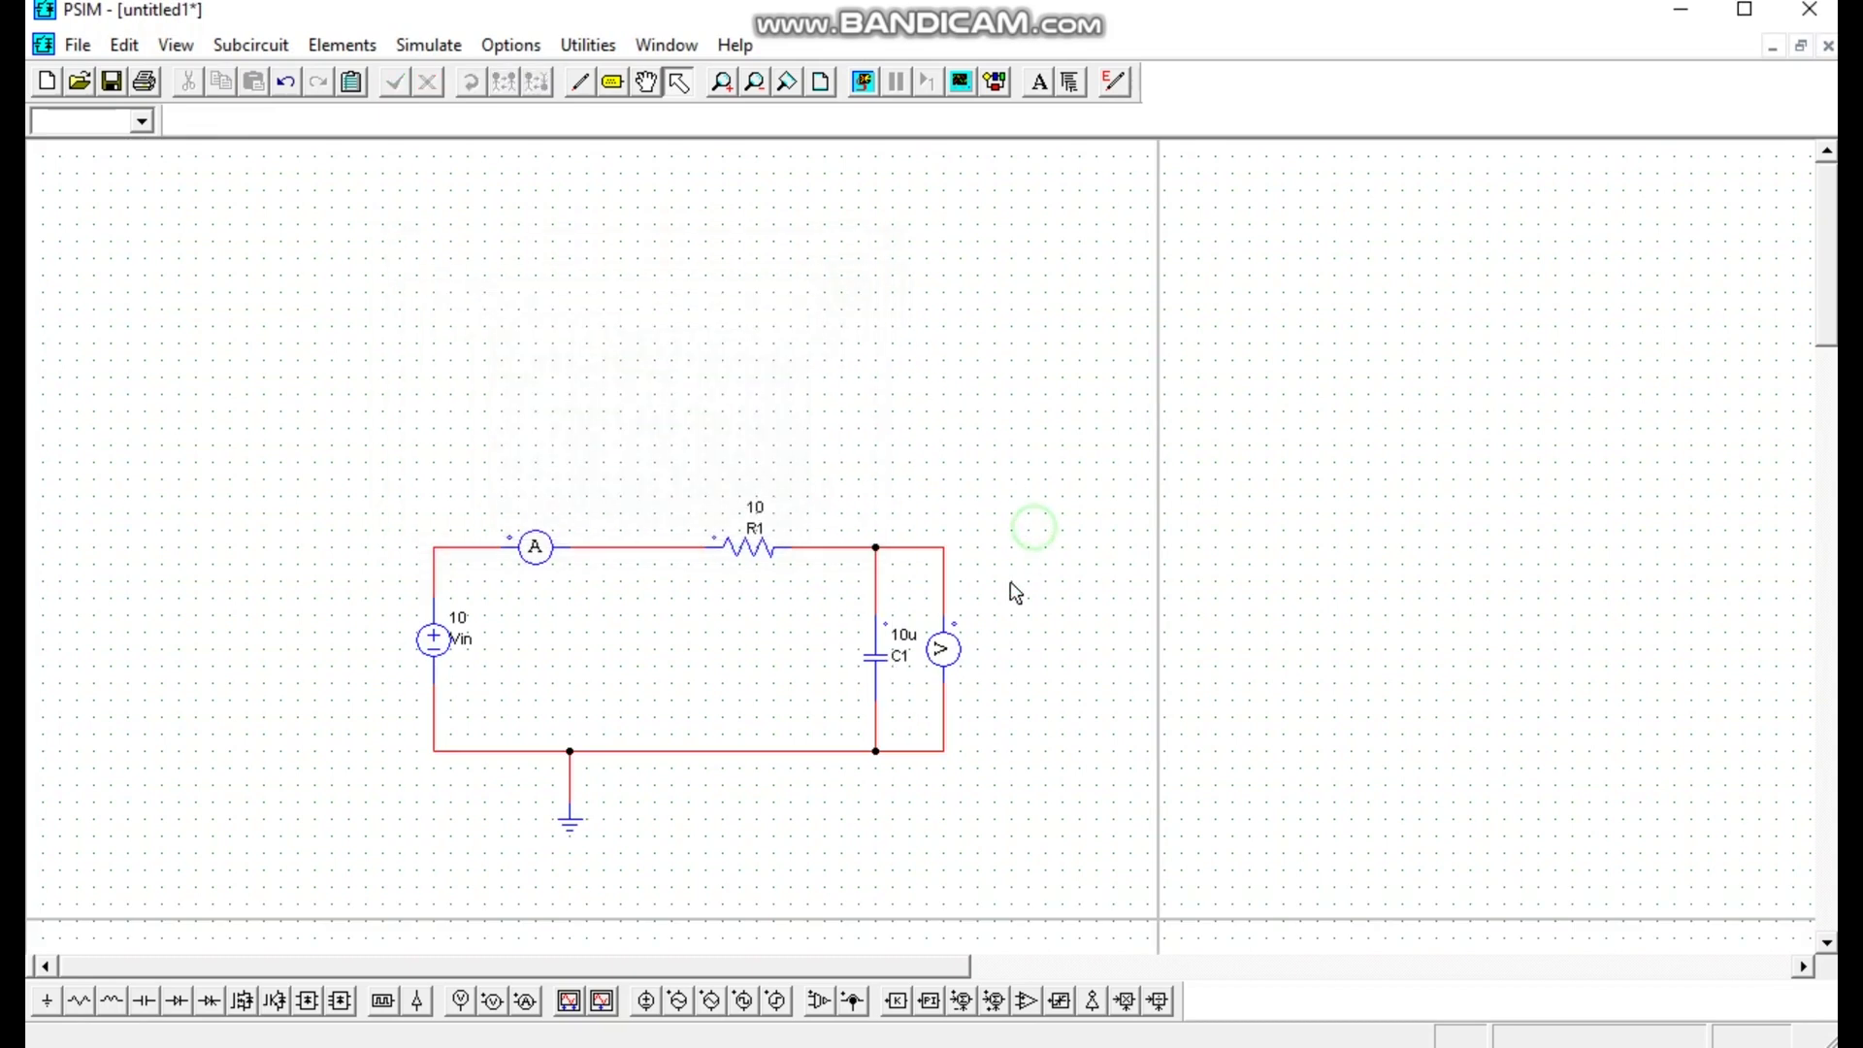
Place a Simulation Control block, keeping time step 1E-005 and total time 0.01.
left_click(423, 46)
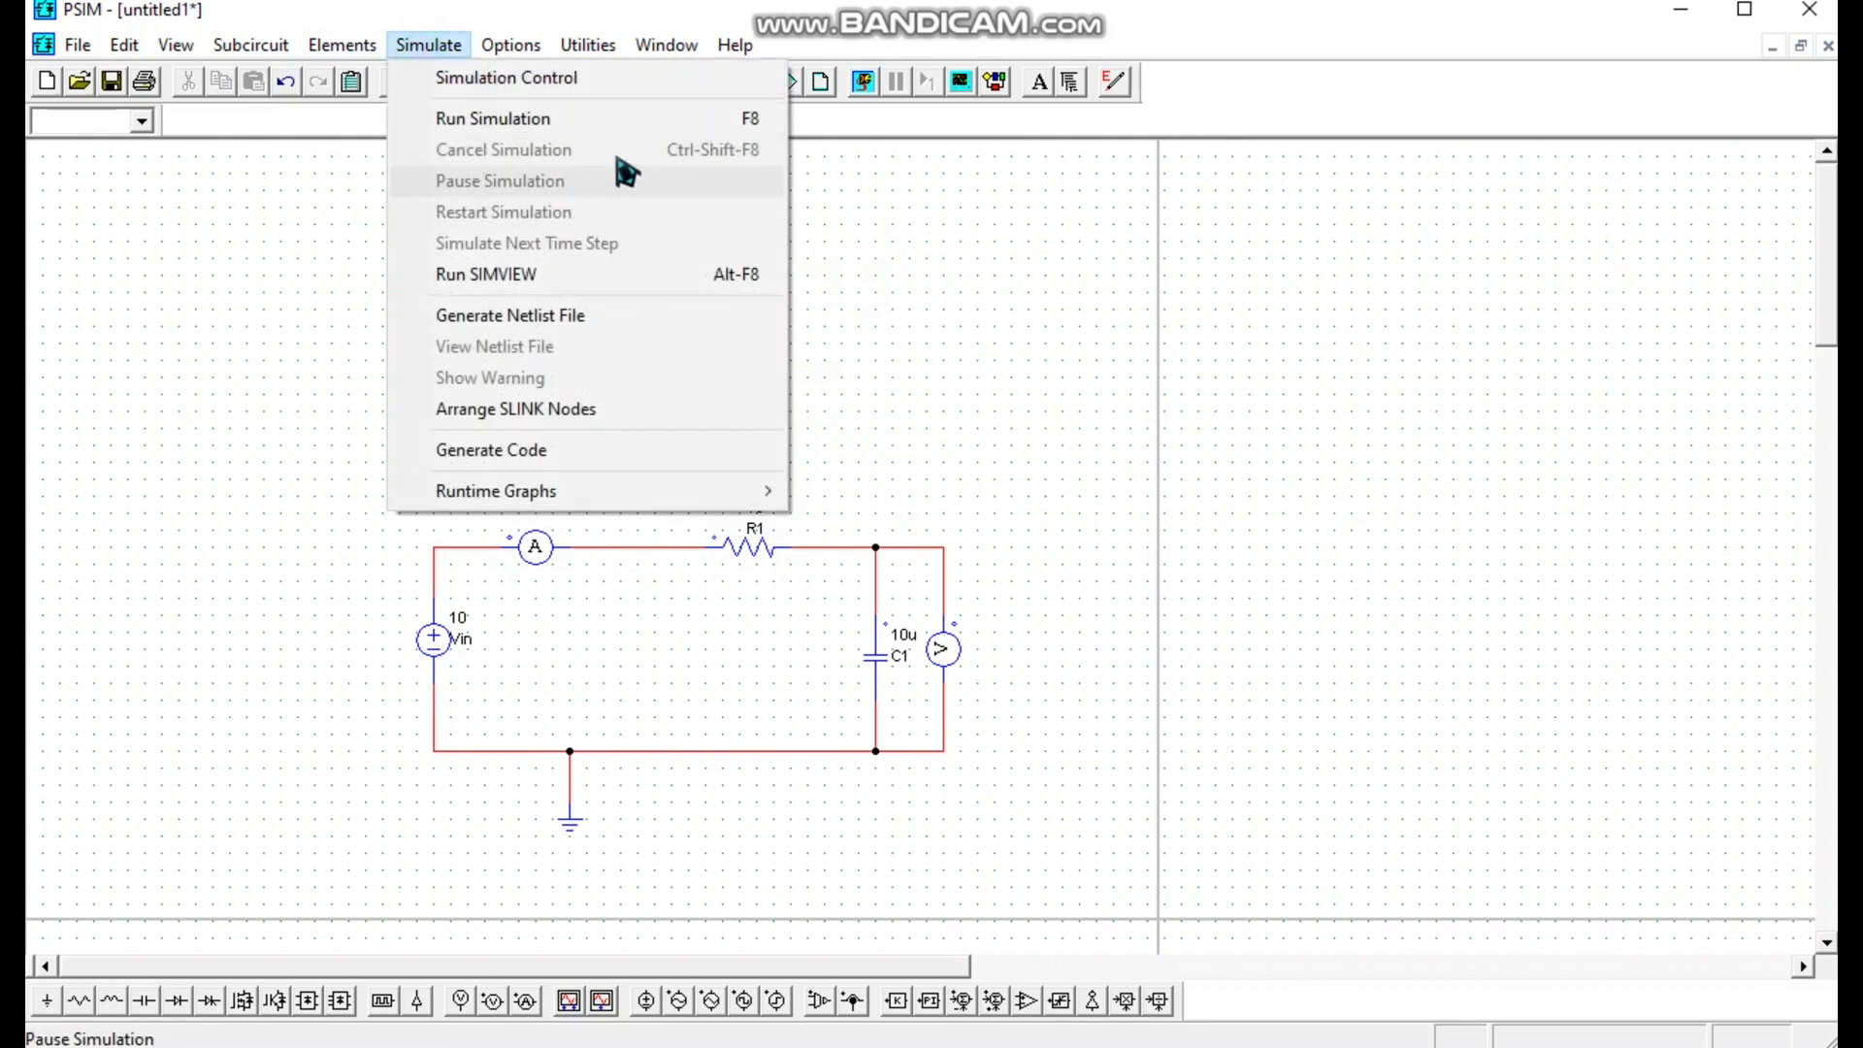
left_click(693, 84)
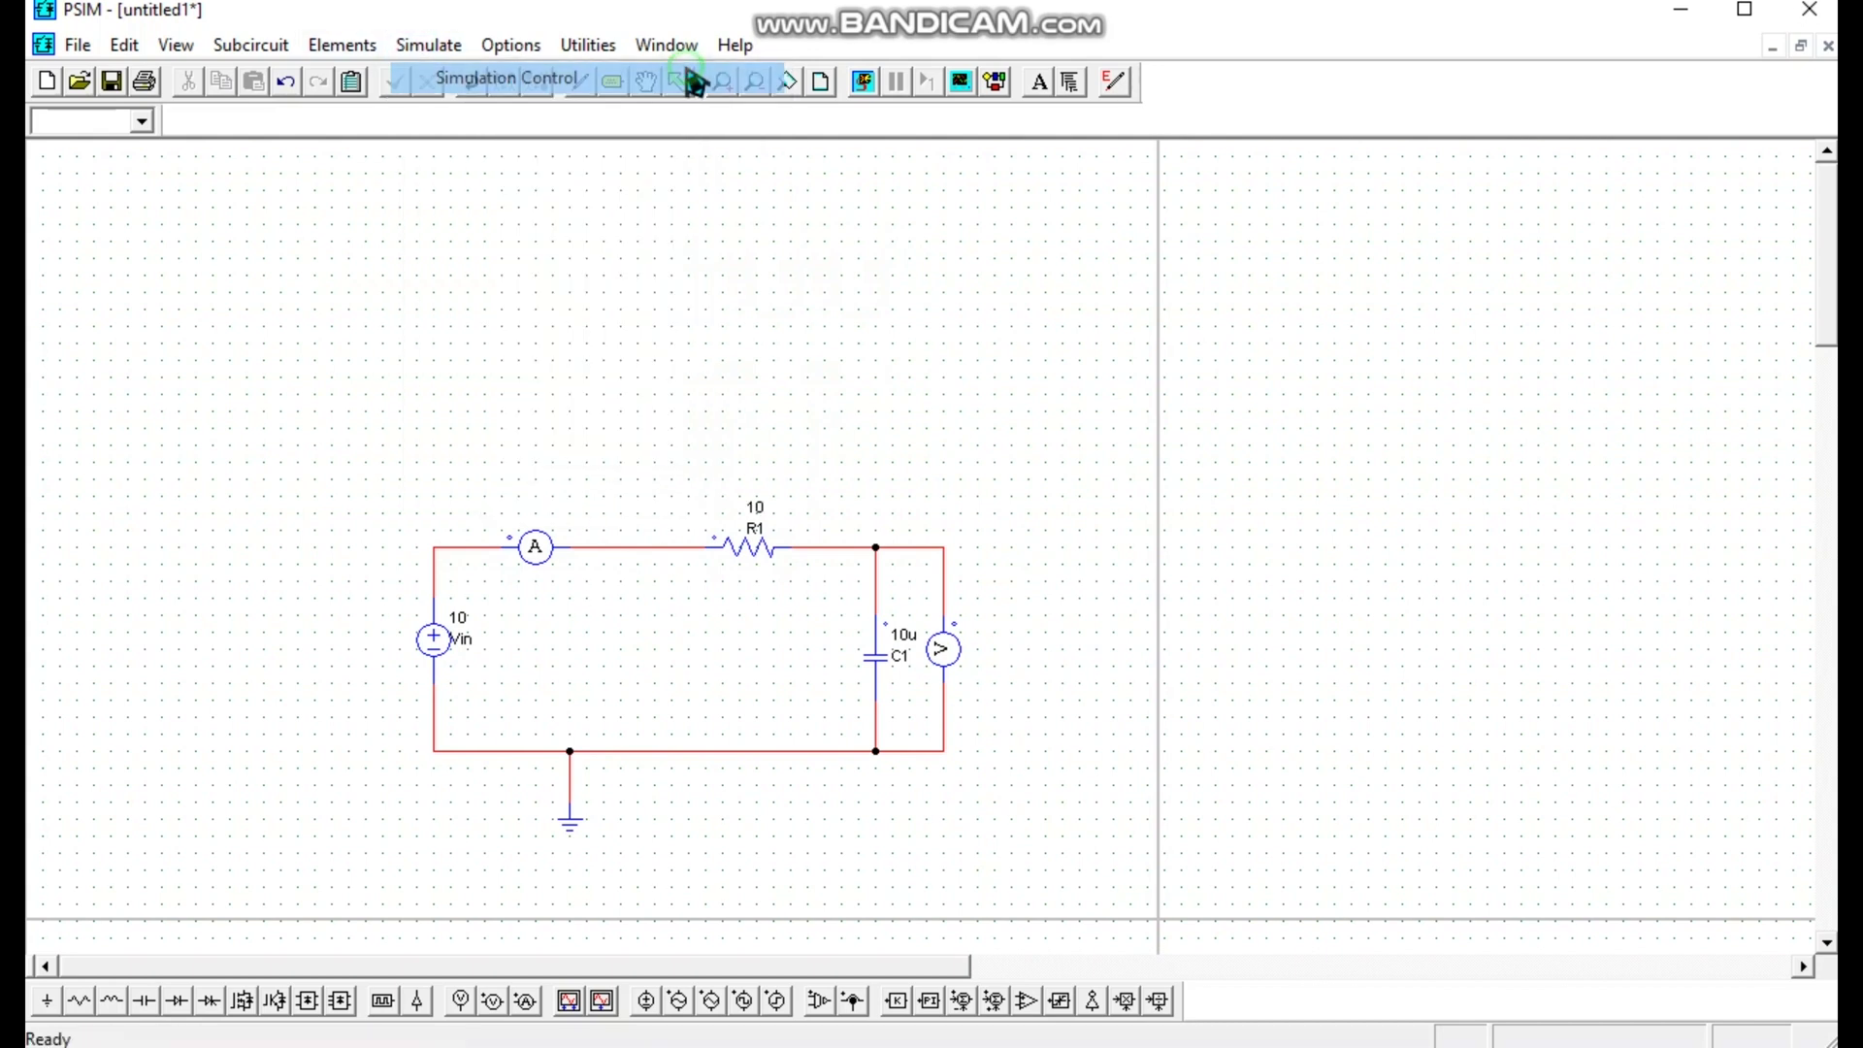
left_click(630, 276)
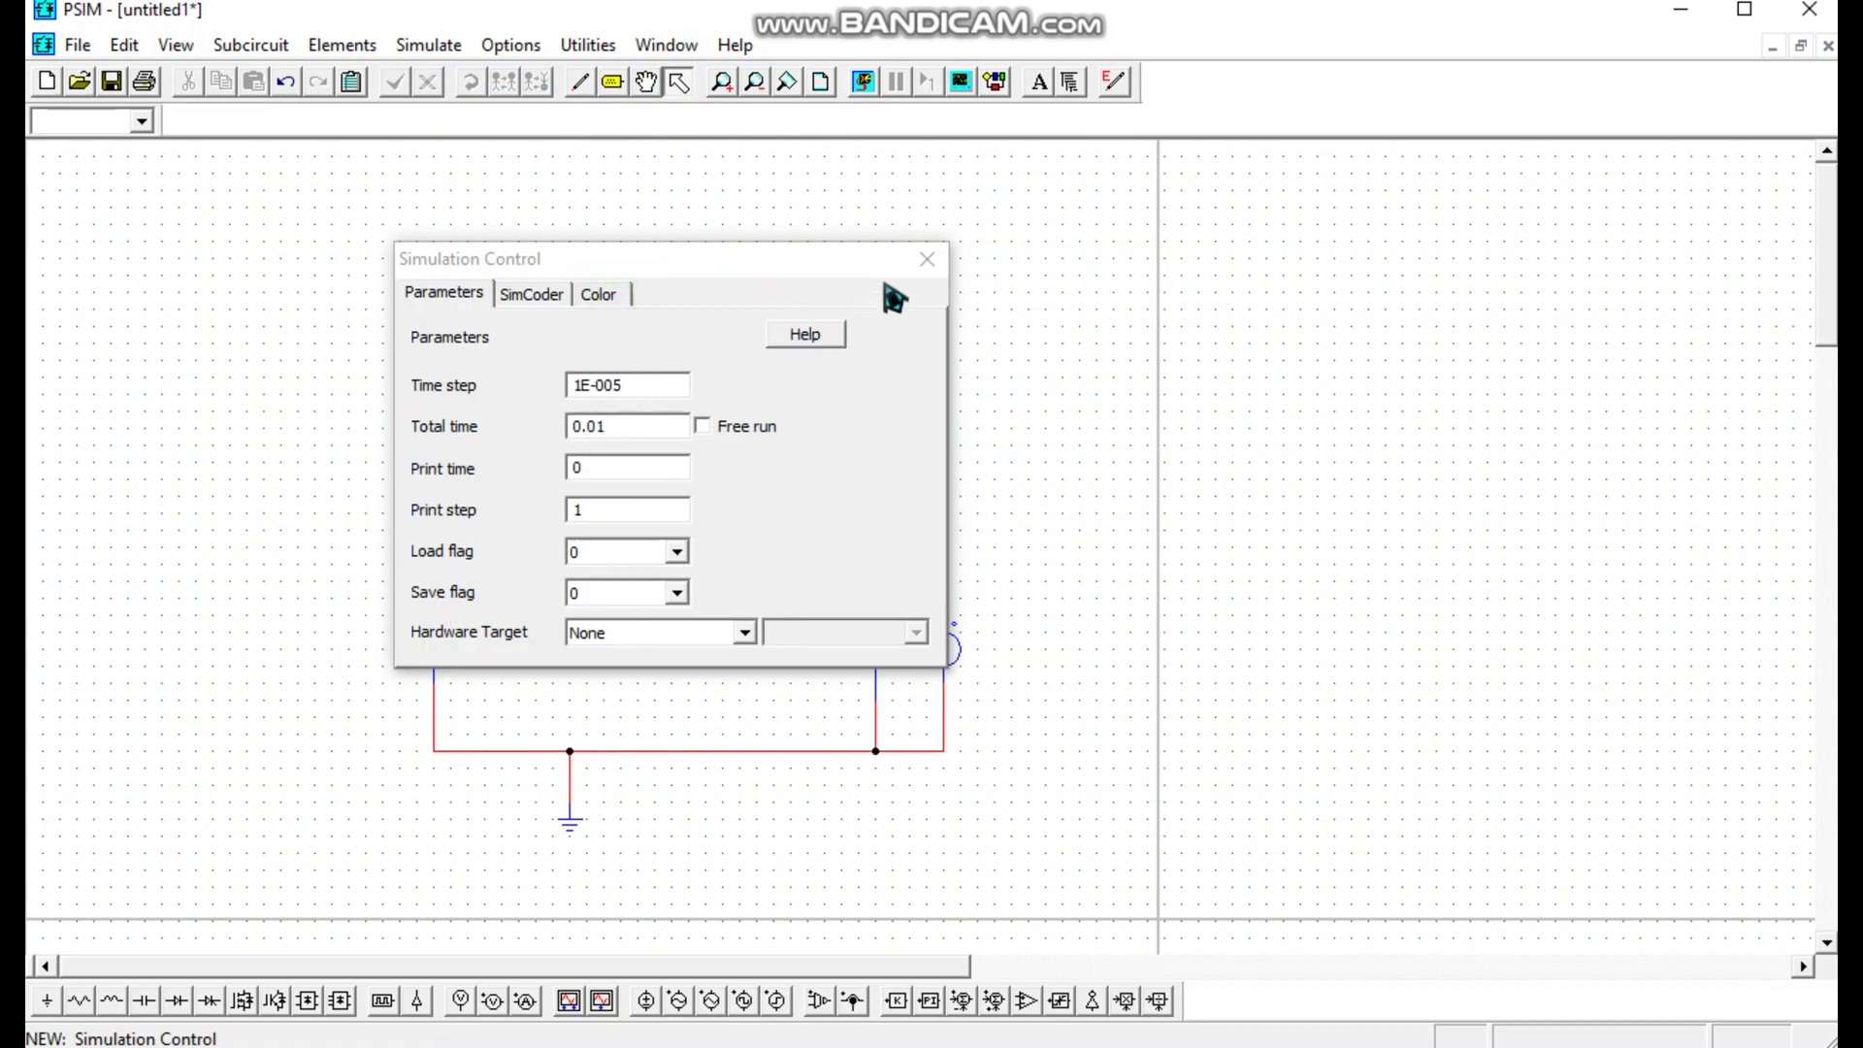
left_click(928, 258)
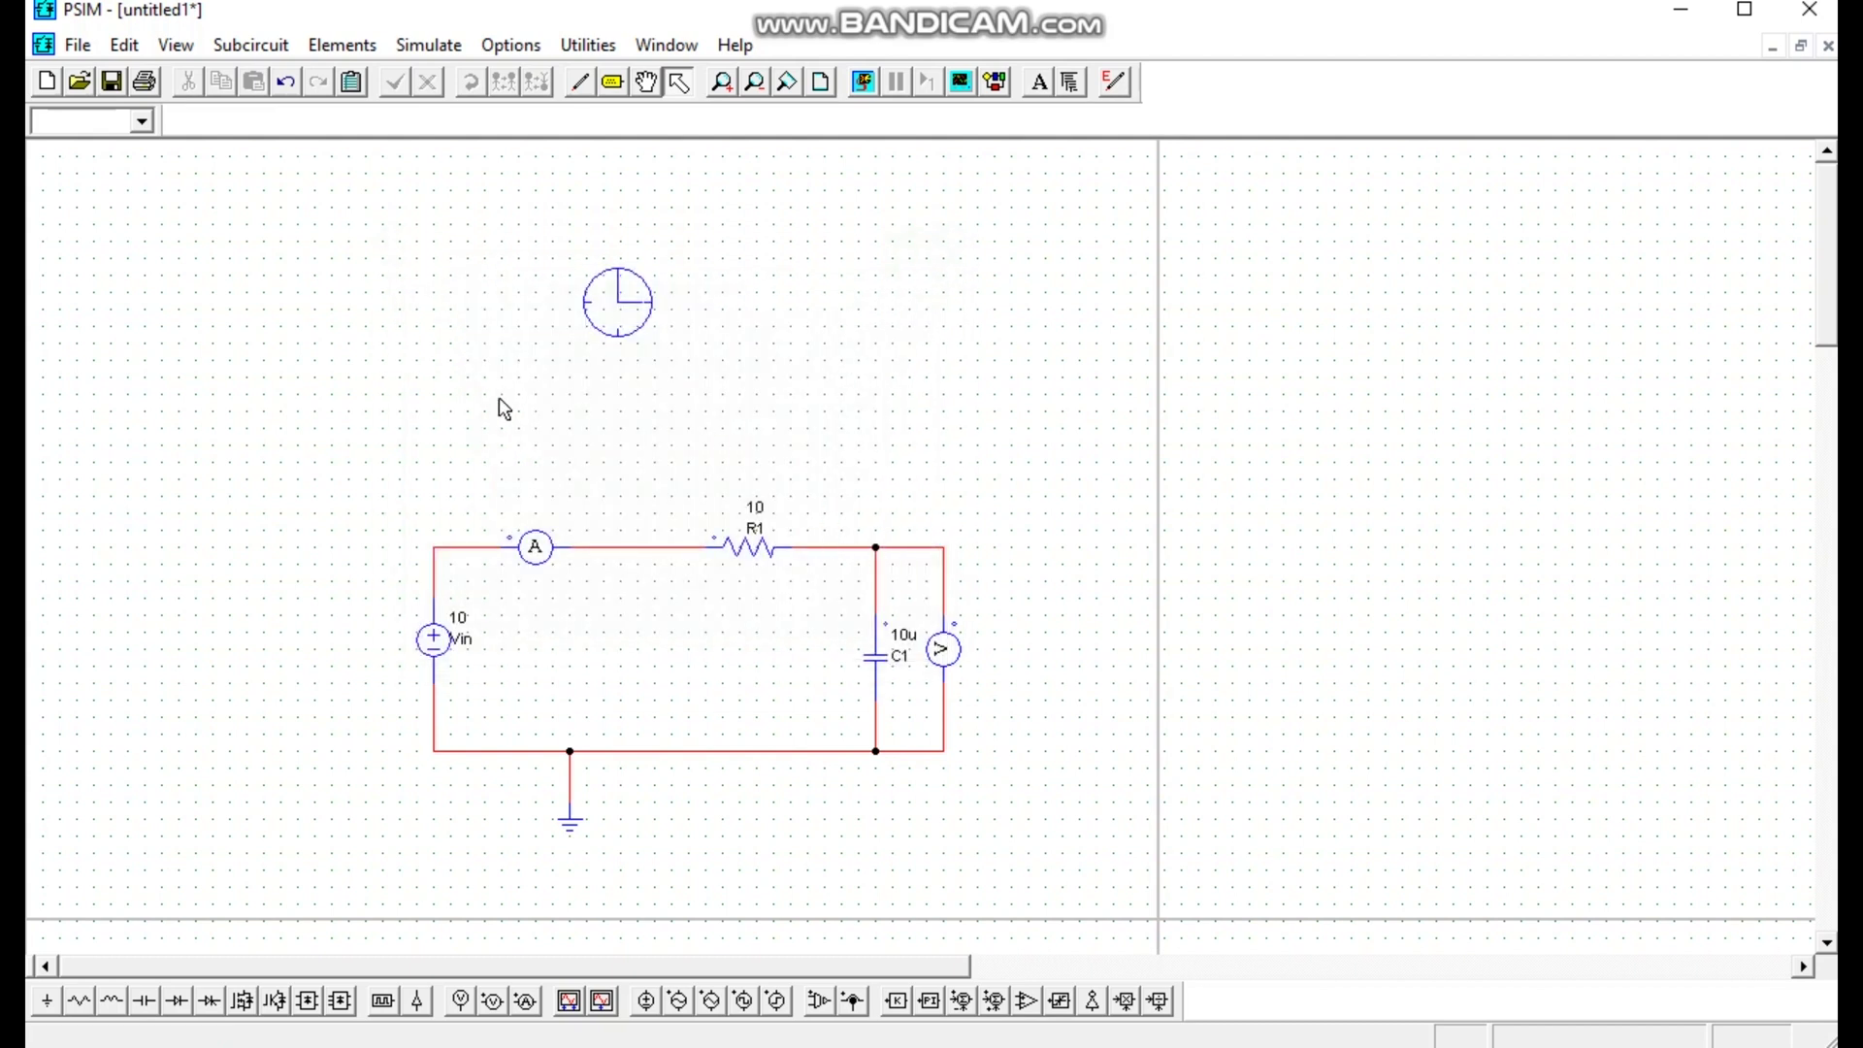
left_click(865, 86)
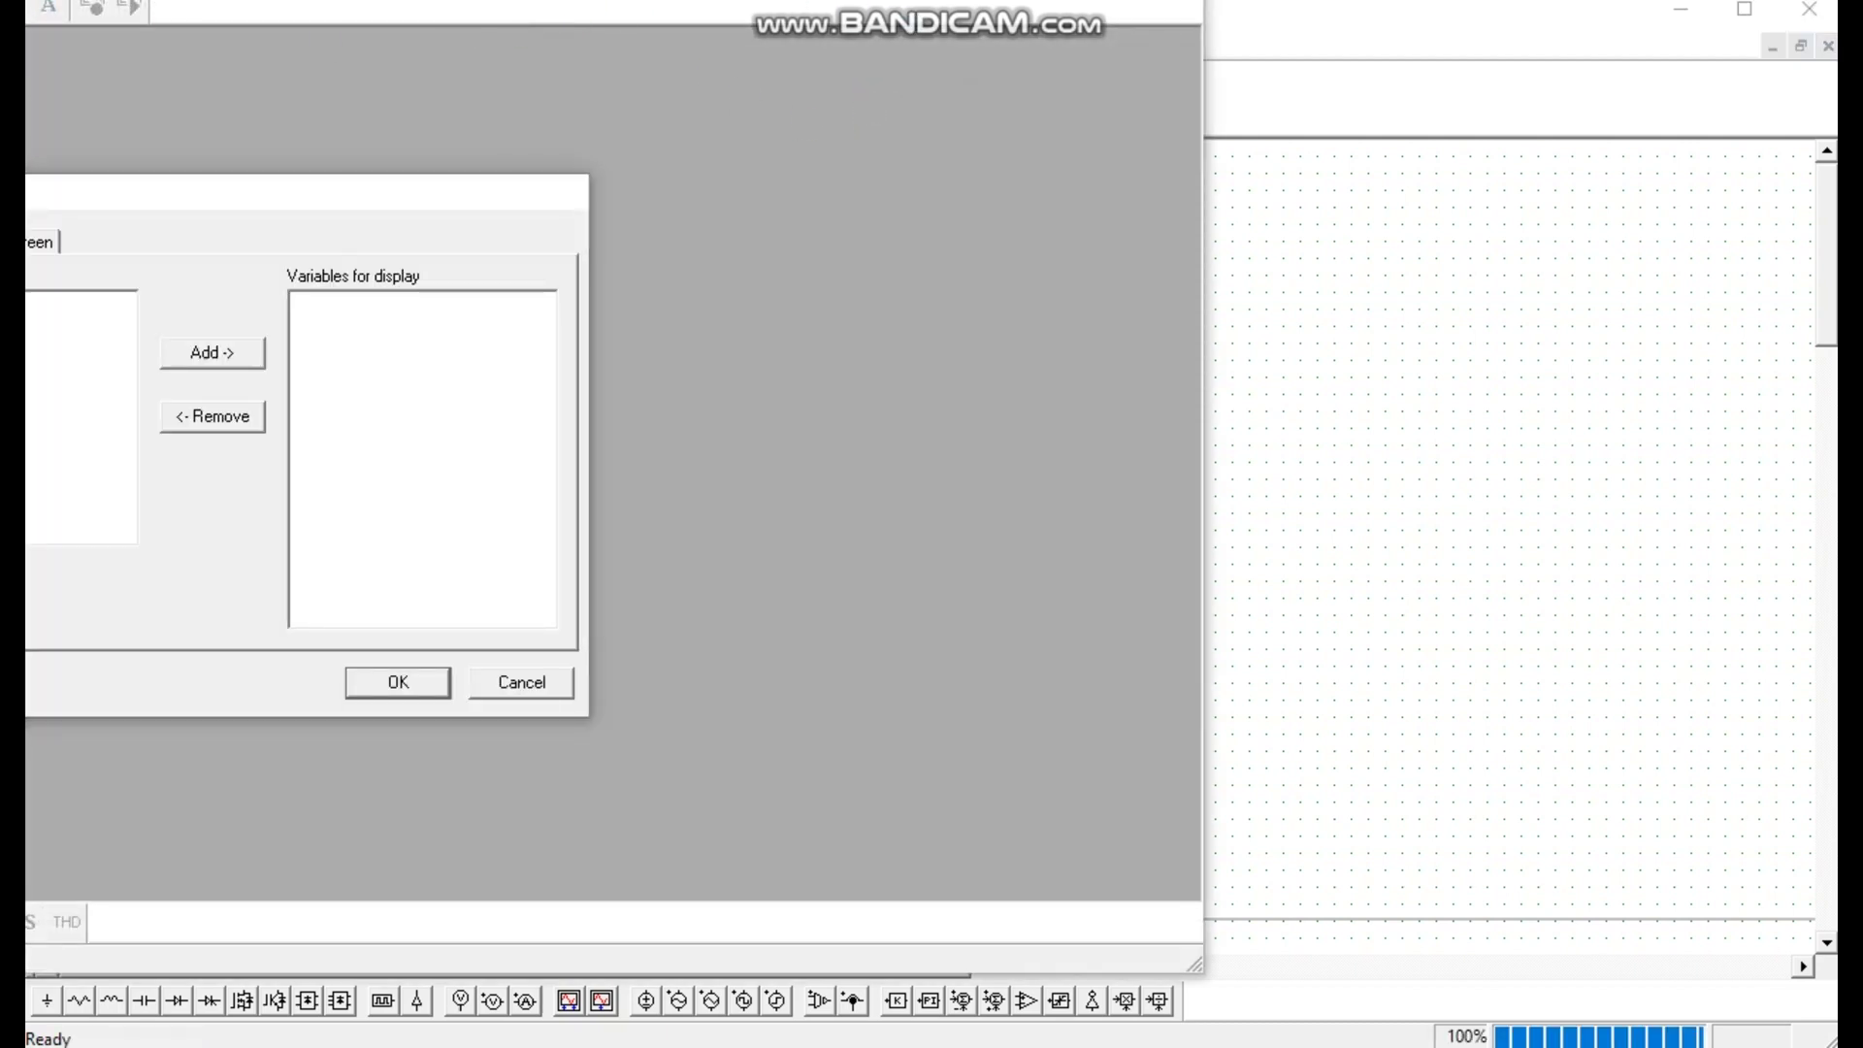
Add I1 and VP1 as displayed curves and position the resulting graph window.
left_click_drag(243, 204, 1101, 256)
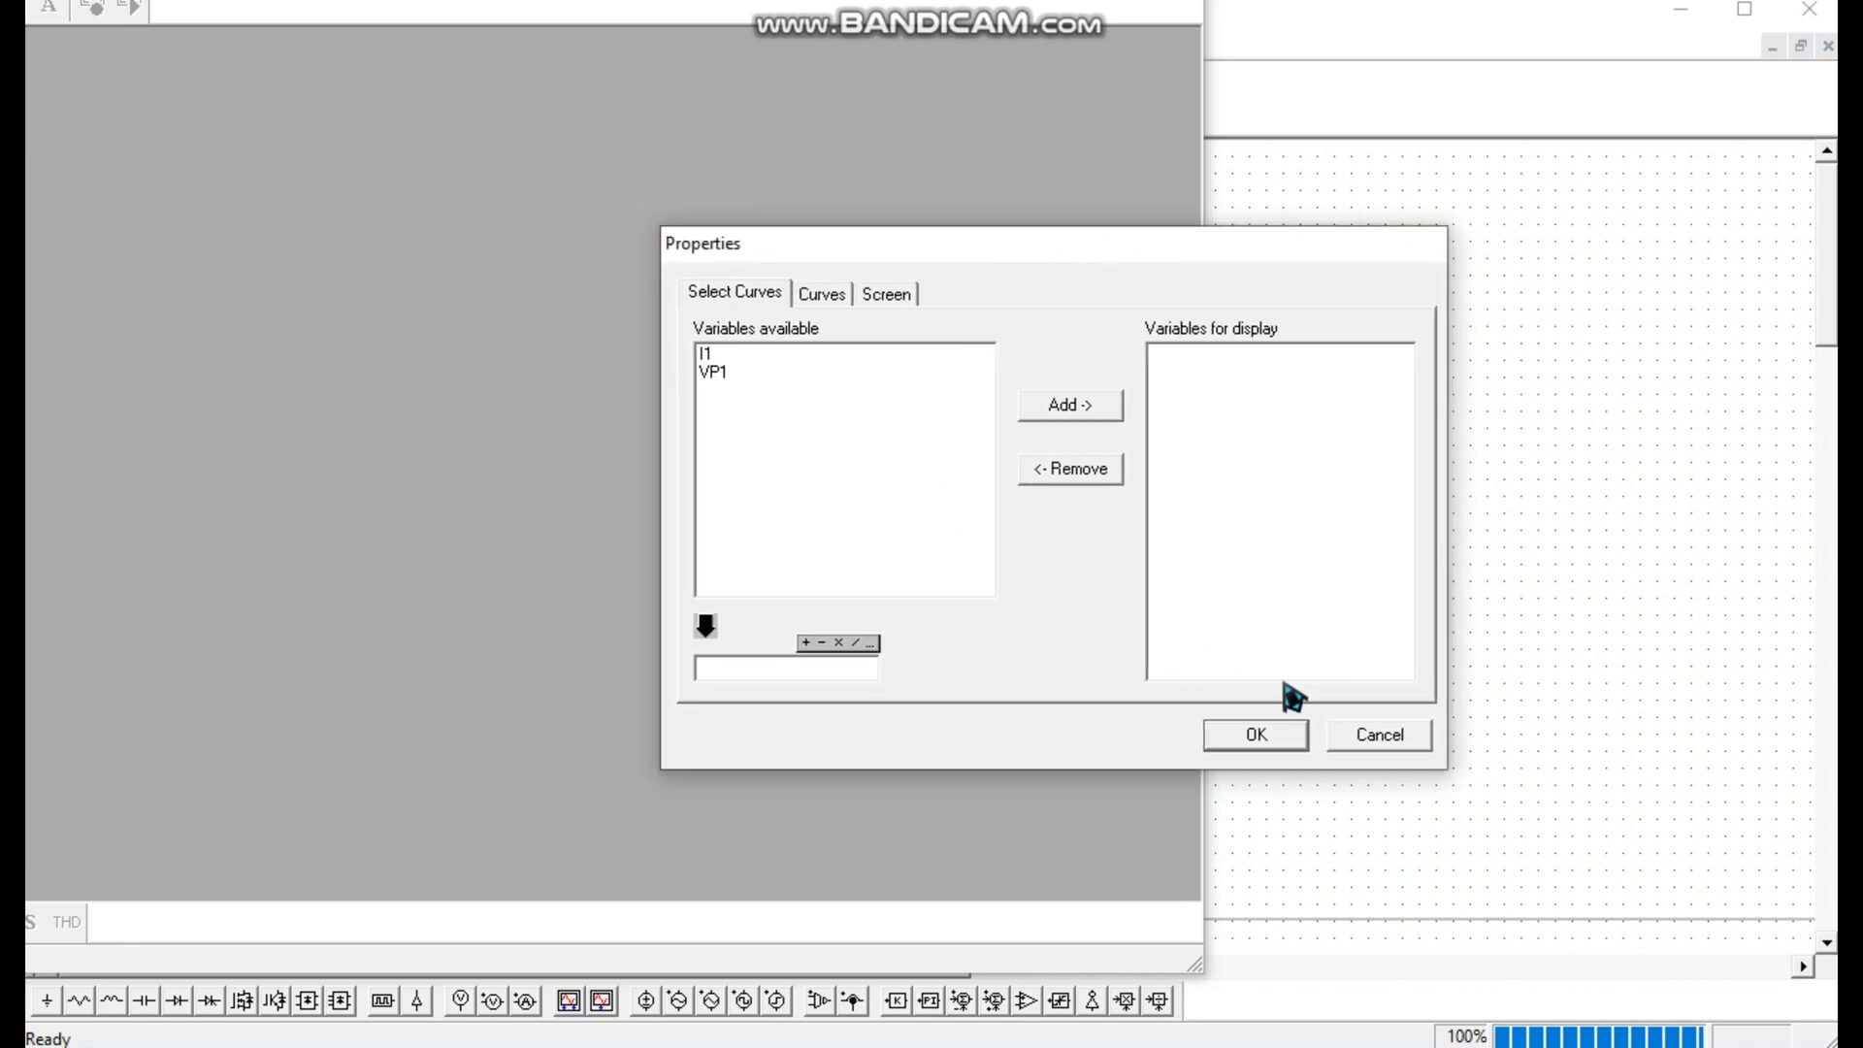
left_click(716, 355)
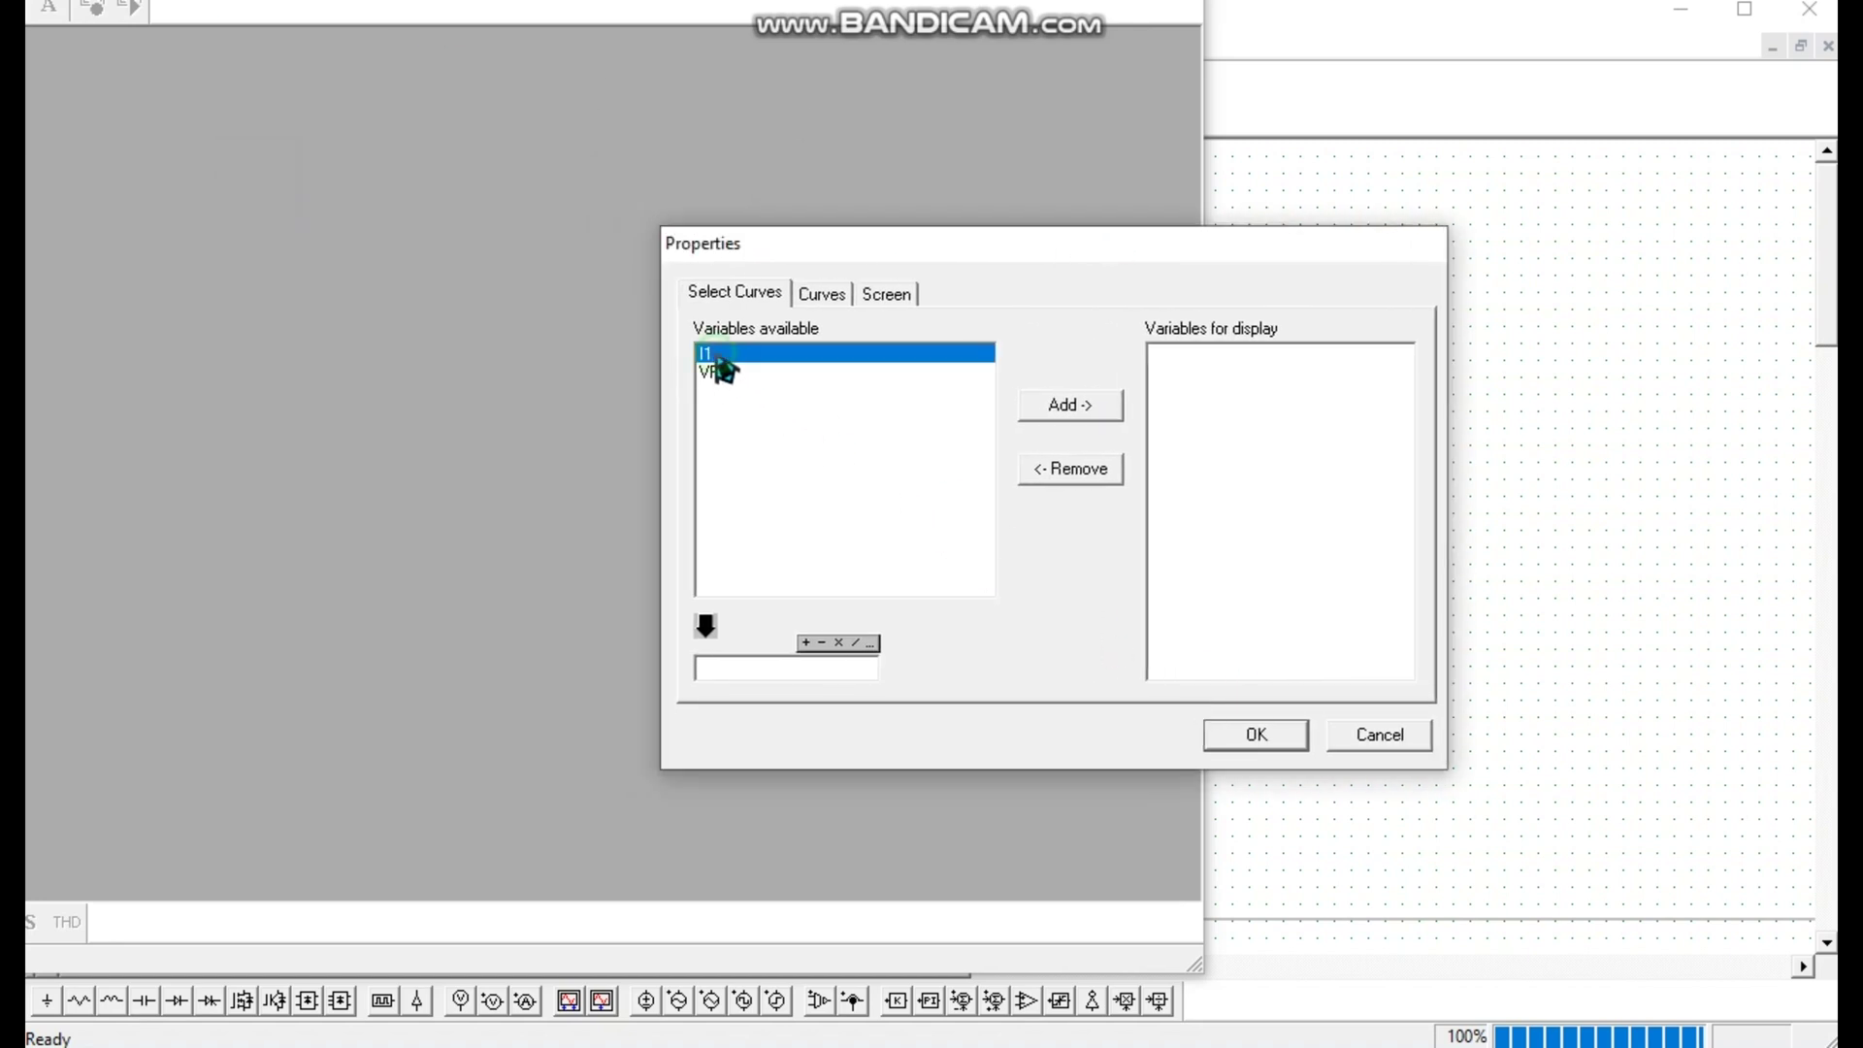
left_click(726, 374, "shift")
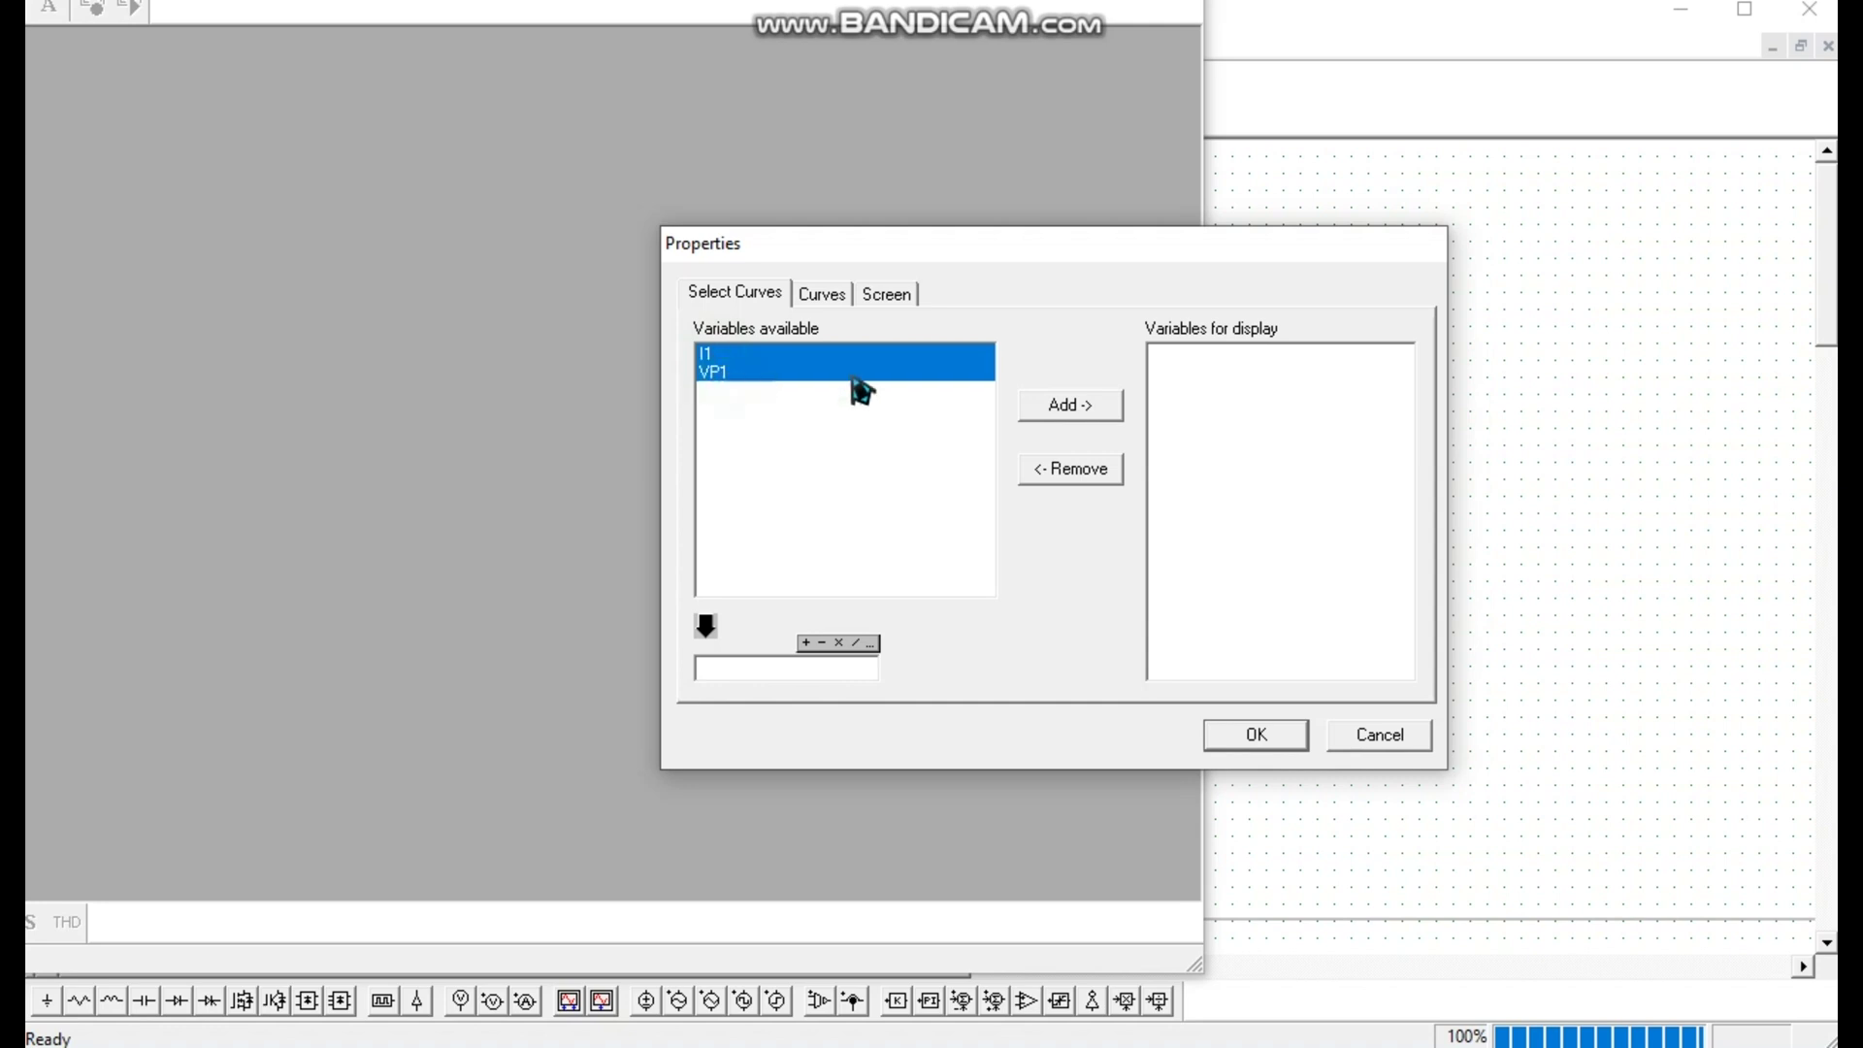
left_click(1075, 411)
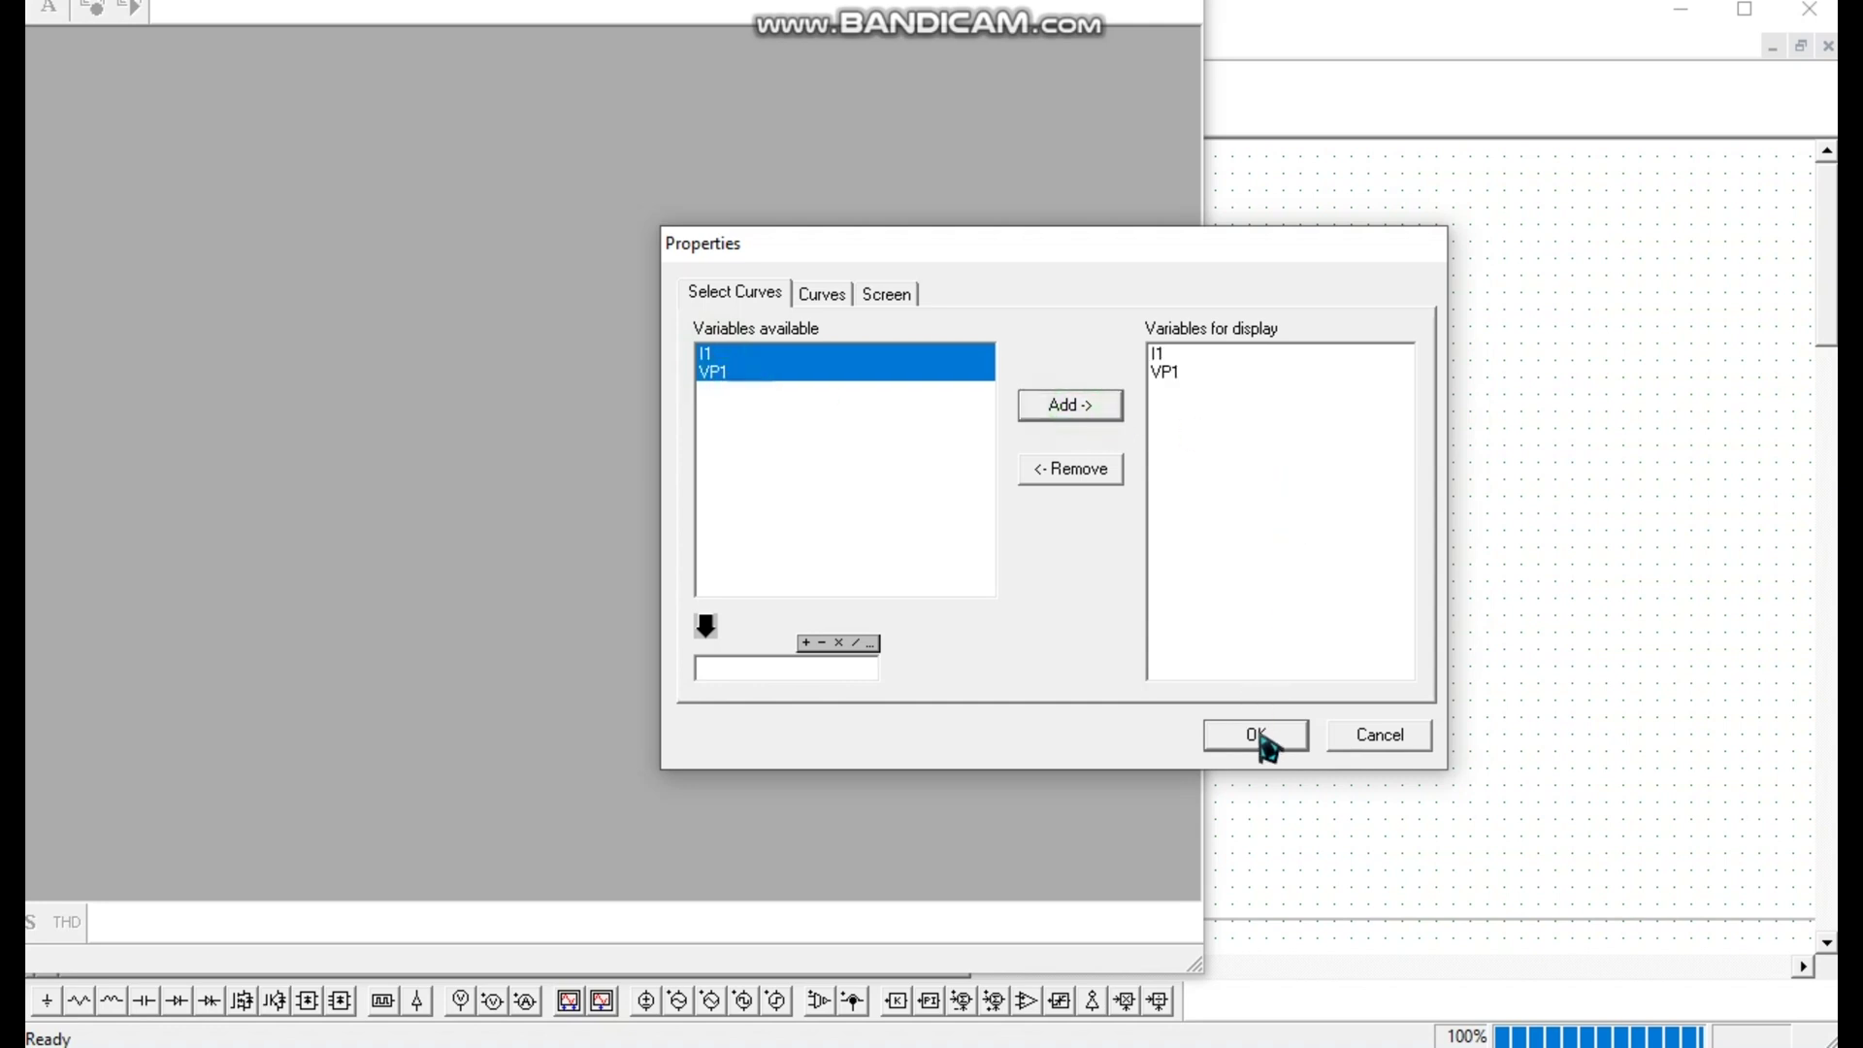
left_click(1258, 736)
left_click(597, 61)
left_click_drag(648, 79, 1197, 42)
left_click_drag(1062, 291, 834, 206)
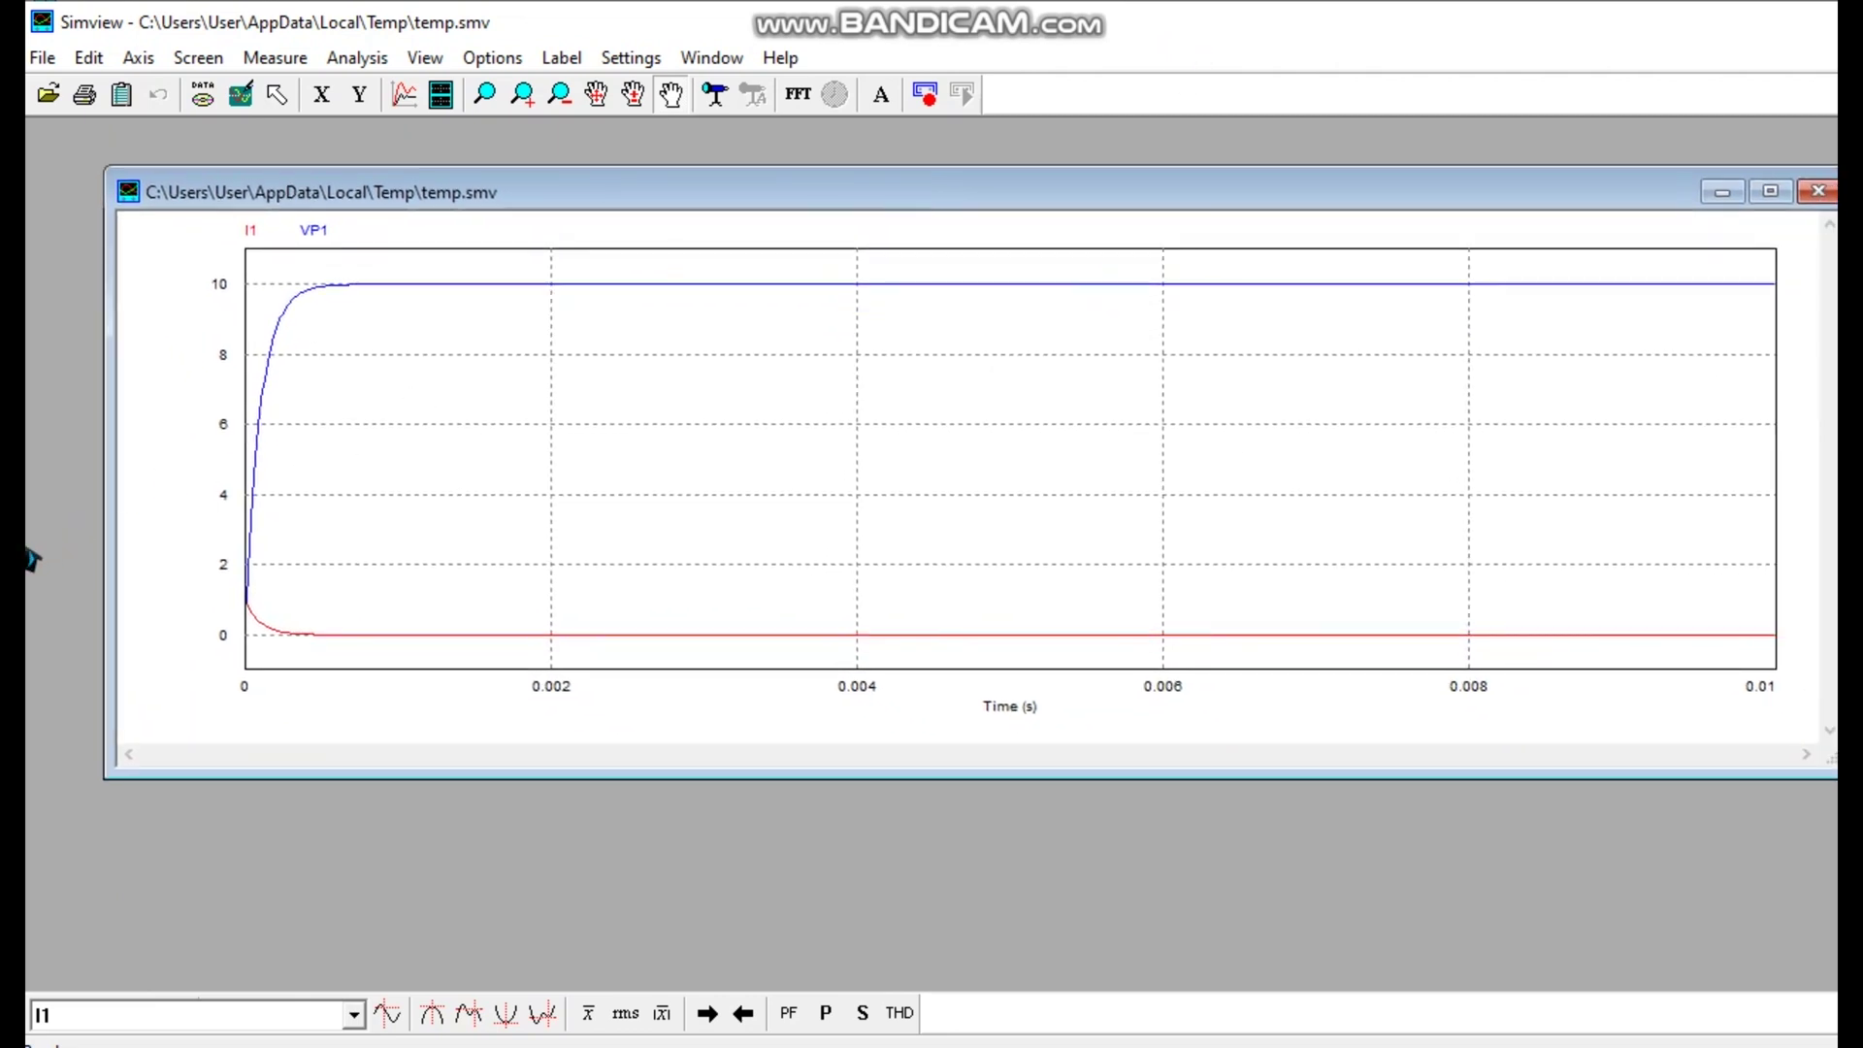
left_click_drag(32, 560, 311, 550)
left_click(1129, 40)
left_click_drag(1137, 48, 980, 48)
left_click_drag(1071, 210, 1023, 195)
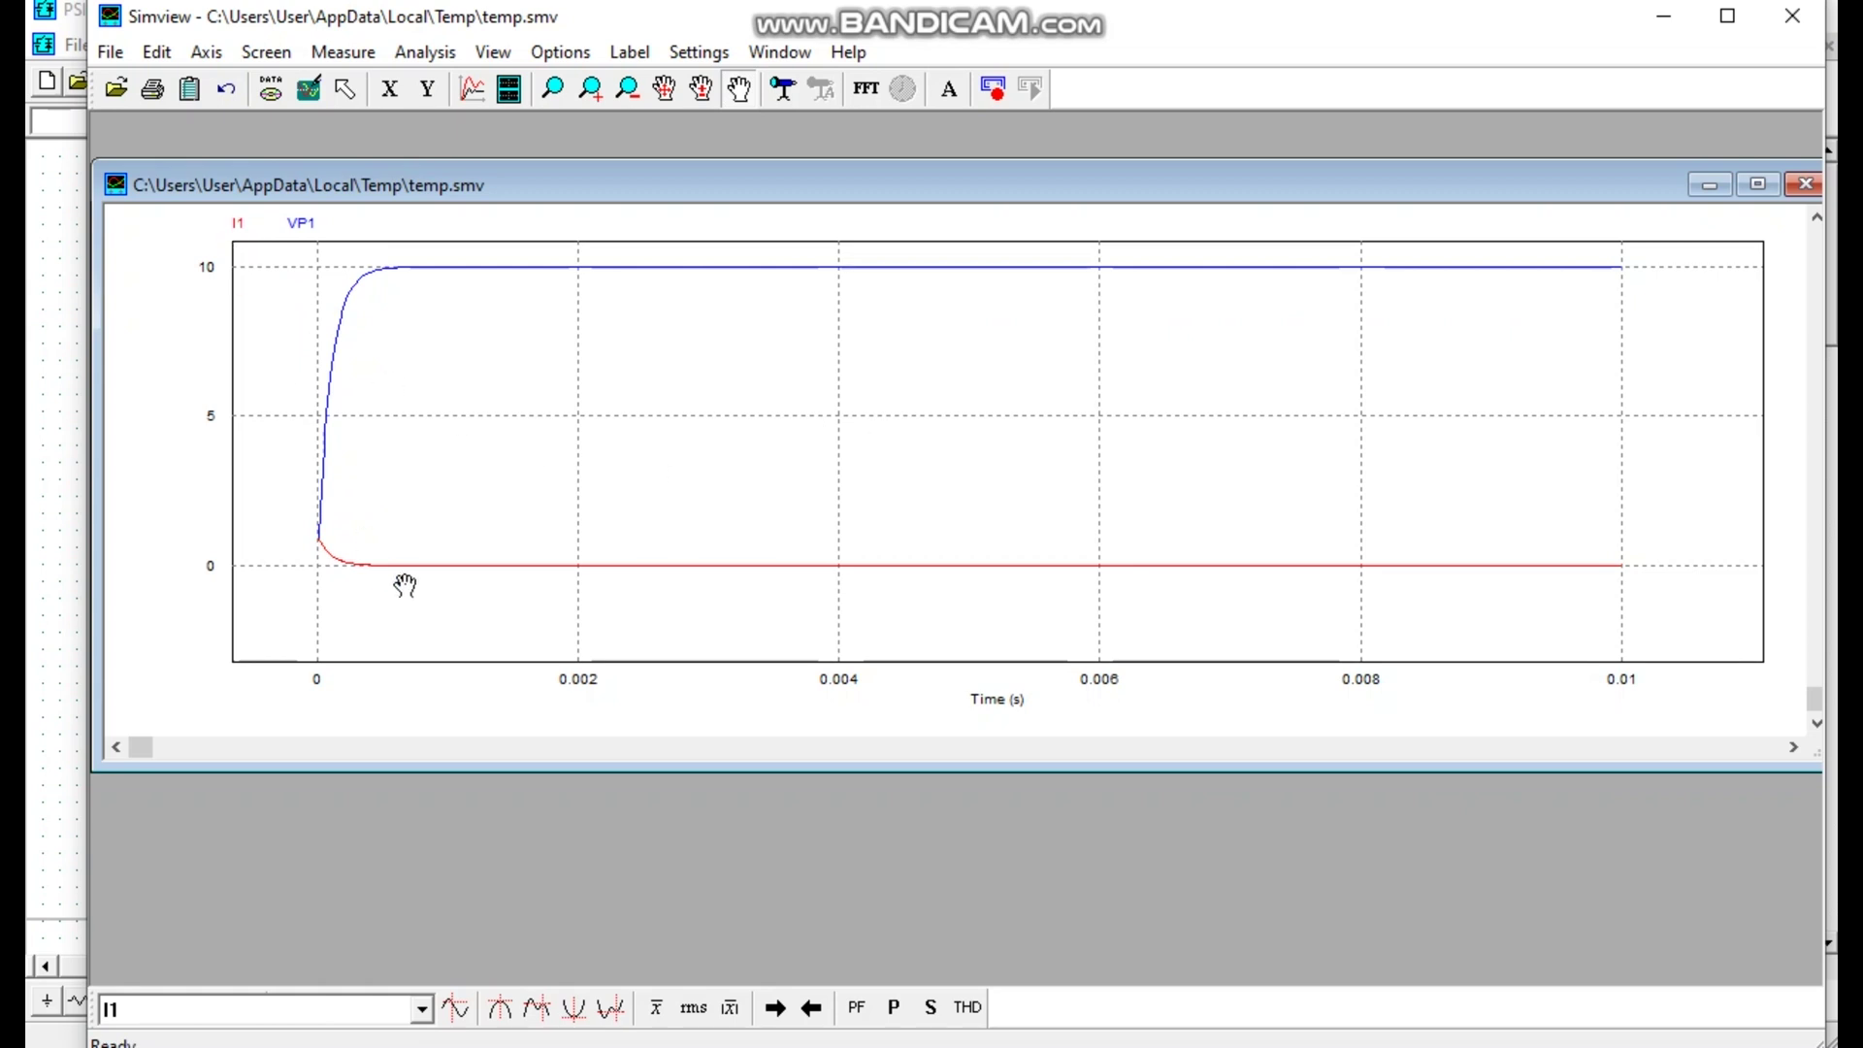
scroll(475, 517, "up", 1)
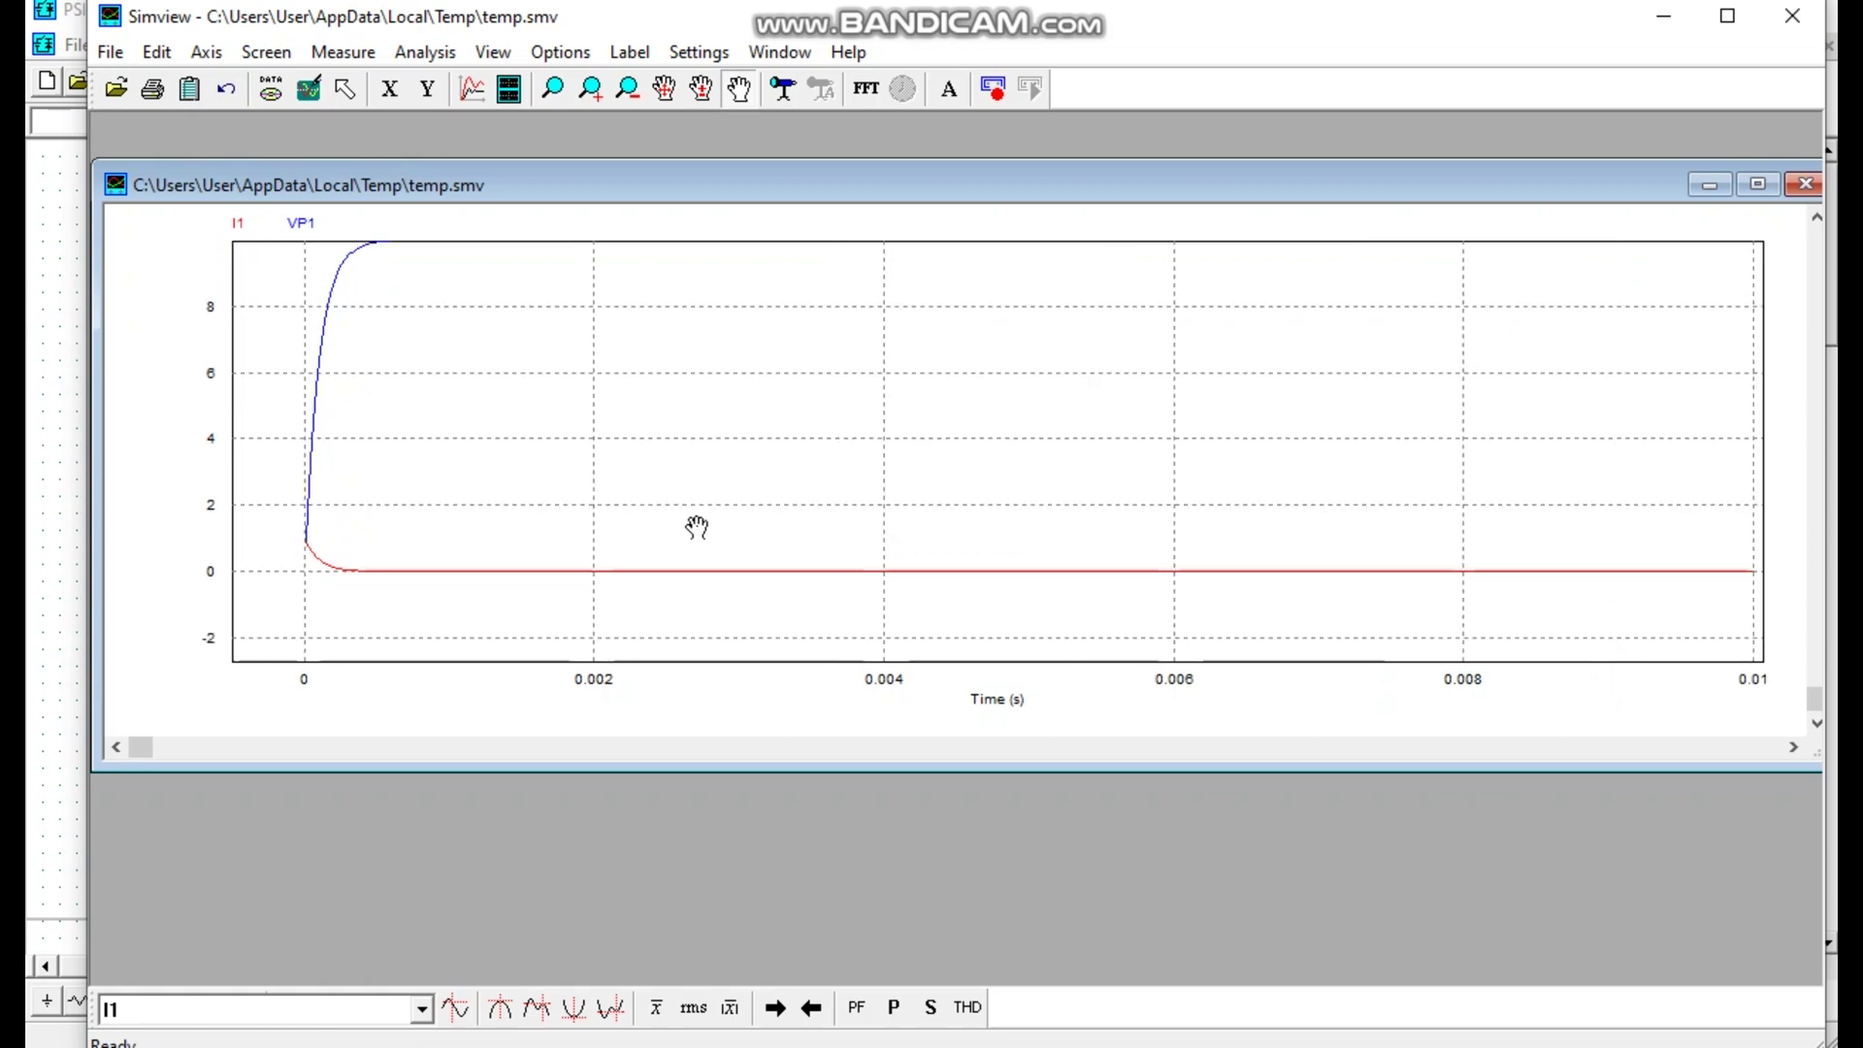
scroll(699, 528, "up", 1)
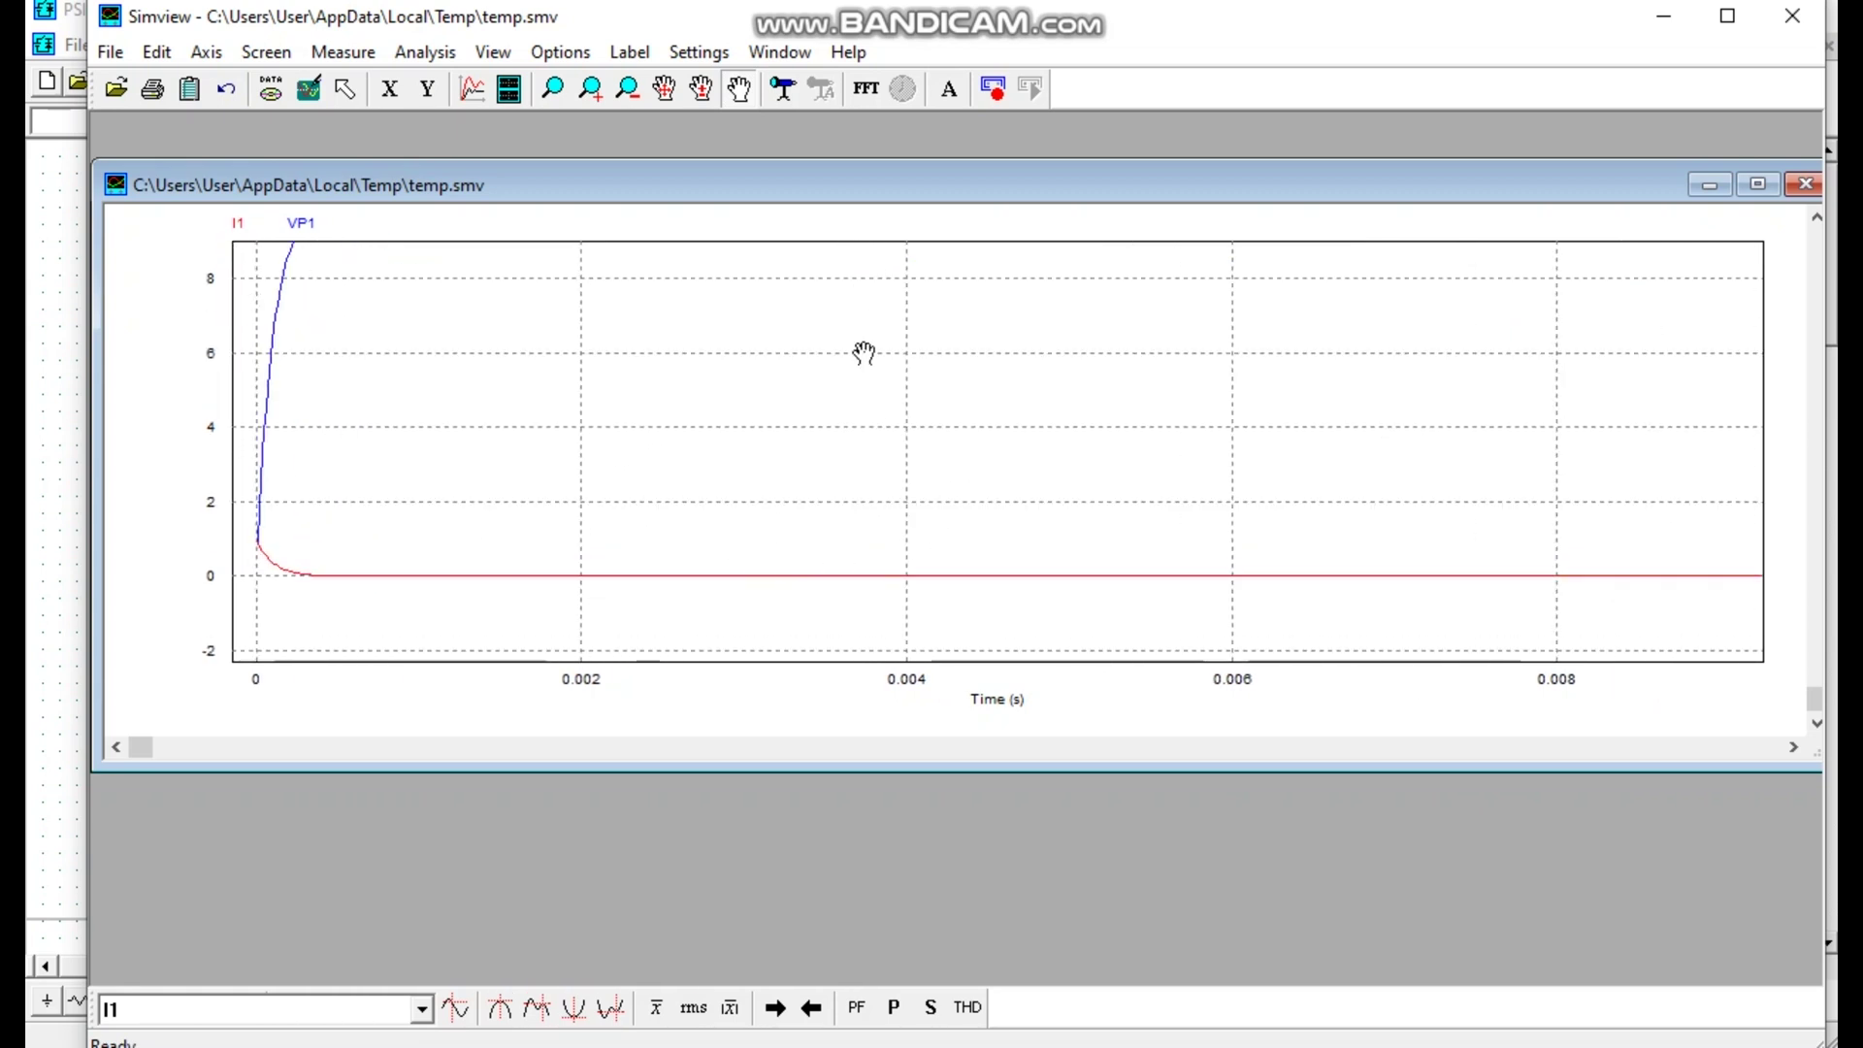
scroll(726, 492, "down", 3)
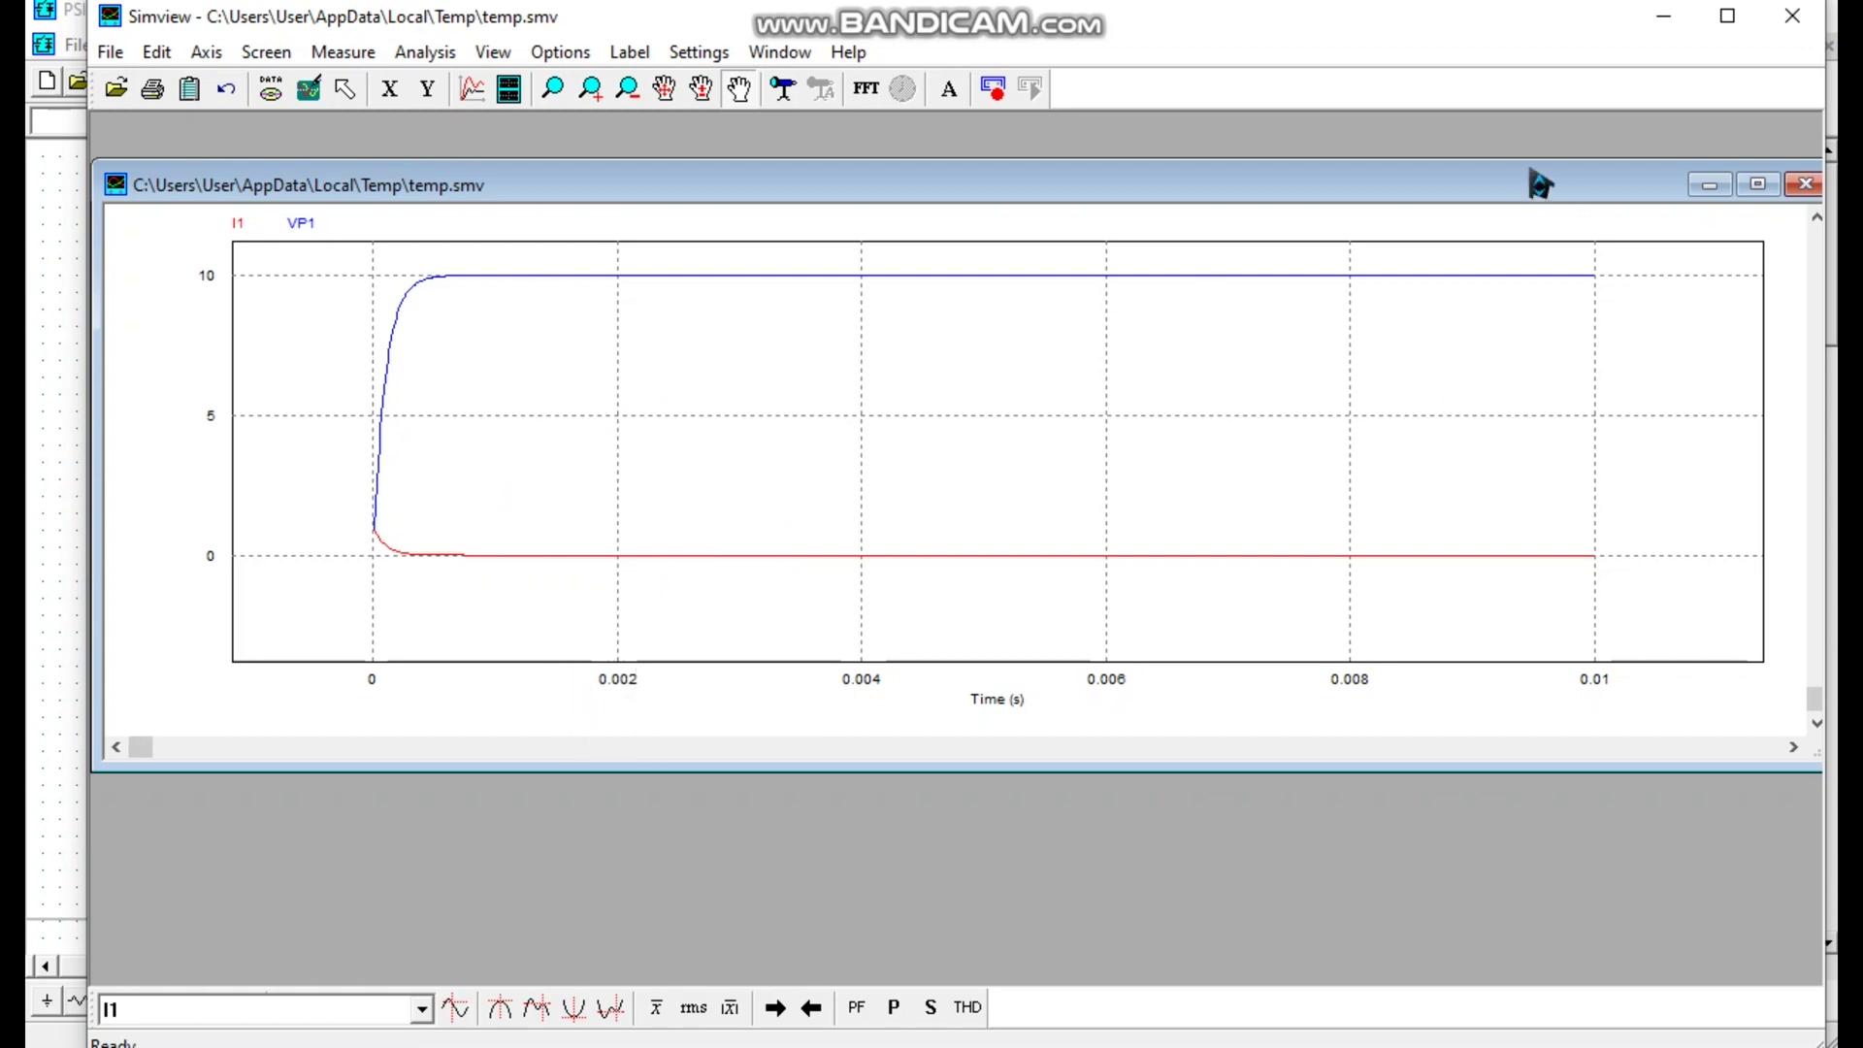
left_click_drag(1381, 29, 1353, 77)
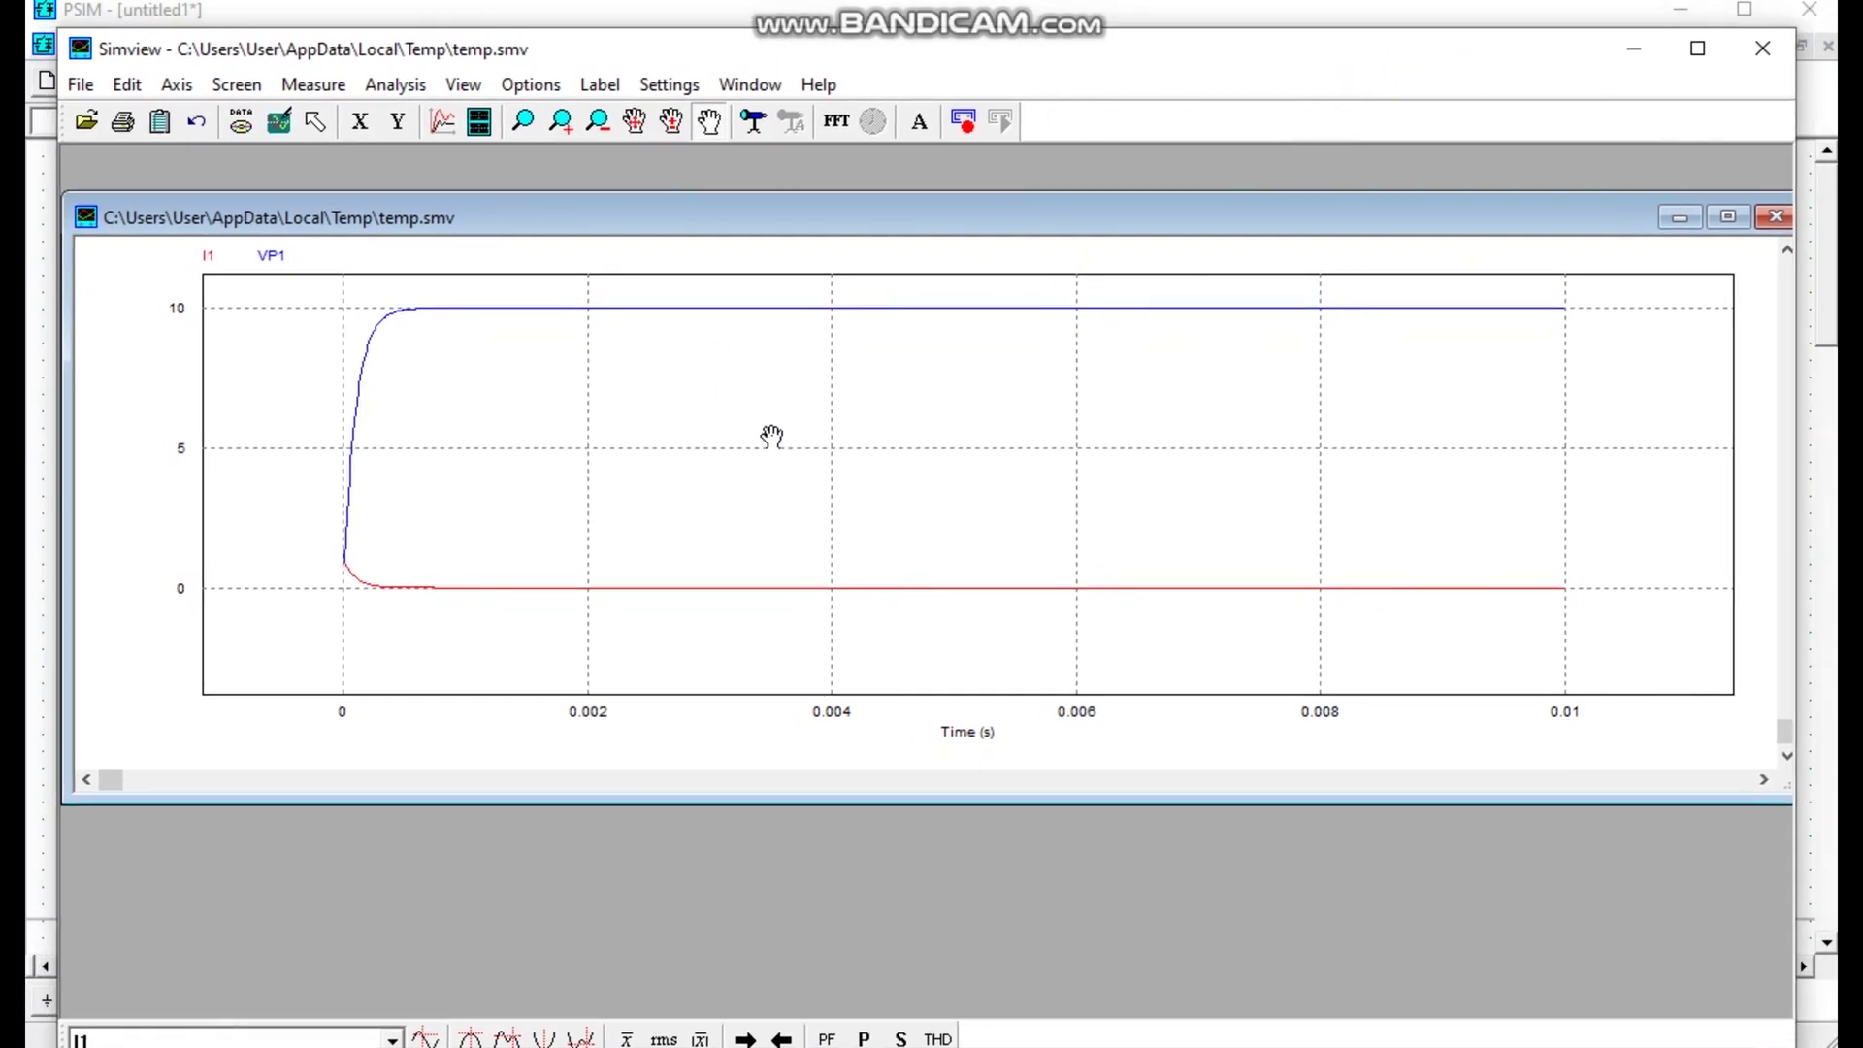
left_click_drag(1324, 225, 1293, 224)
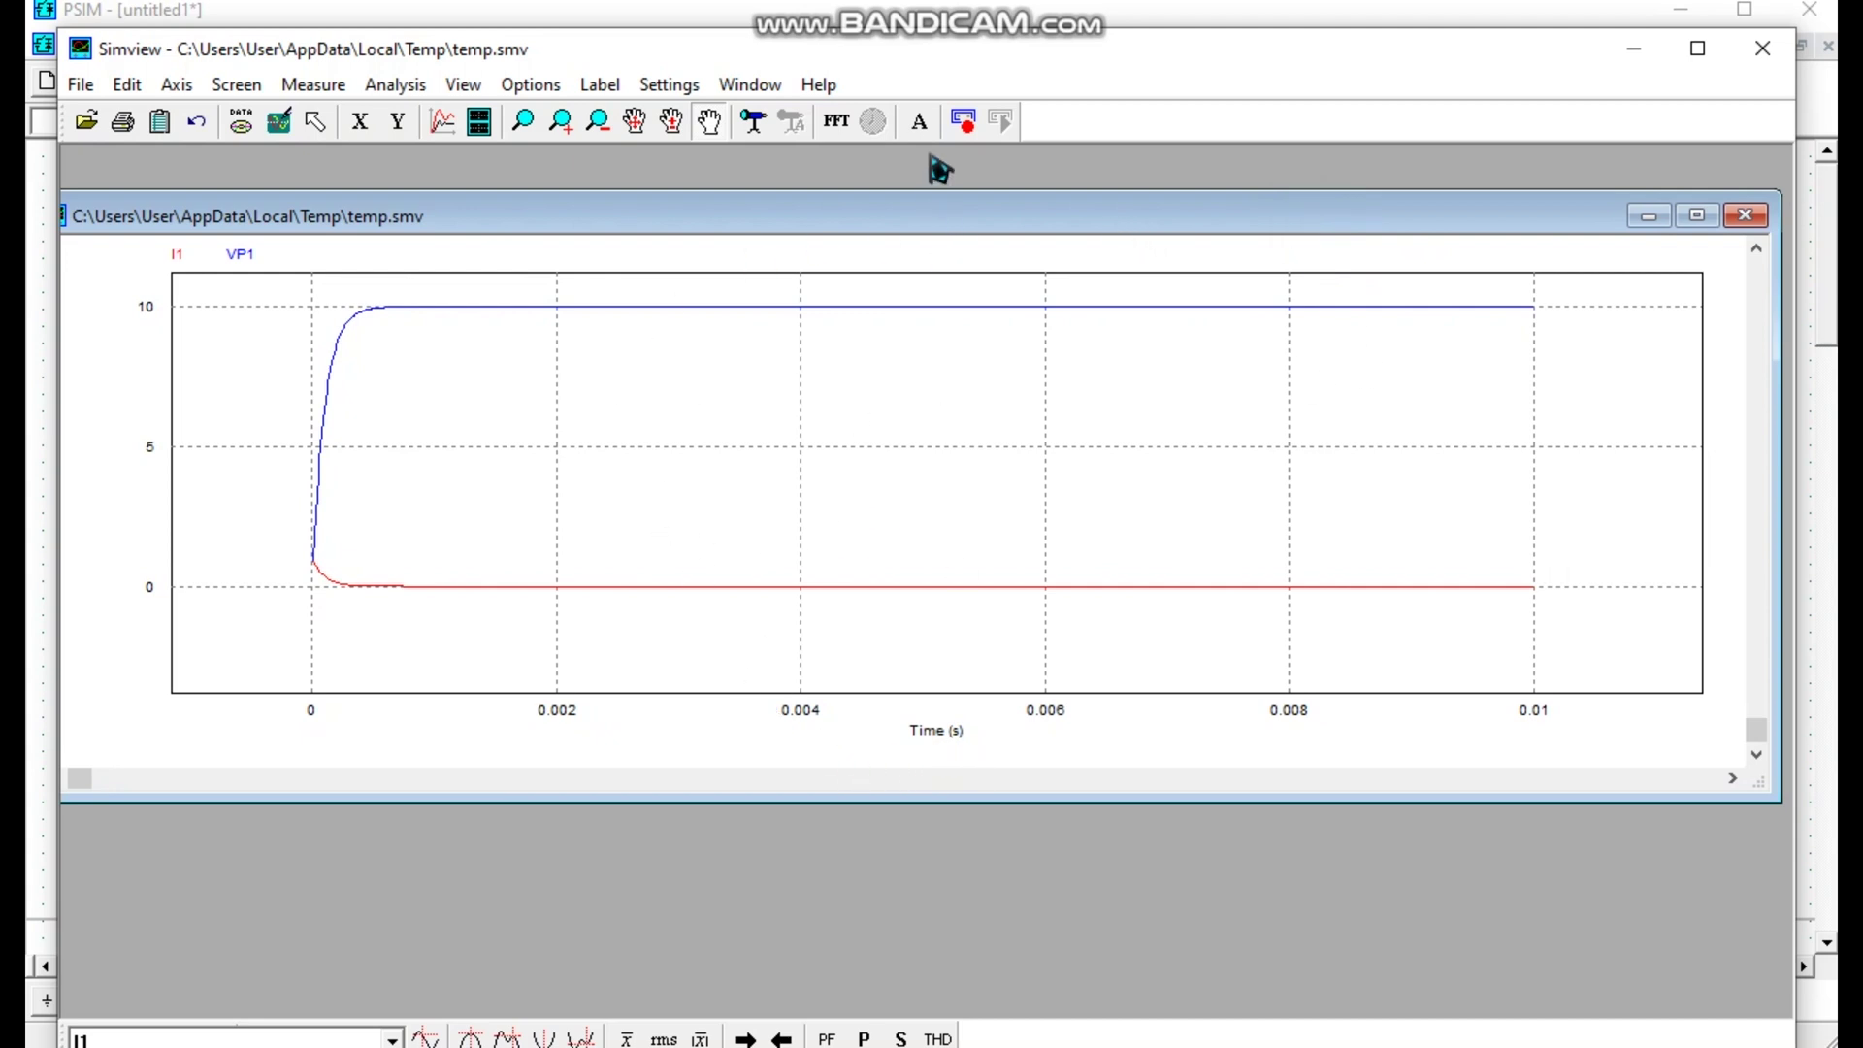
left_click_drag(945, 57, 950, 26)
left_click_drag(936, 574, 394, 496)
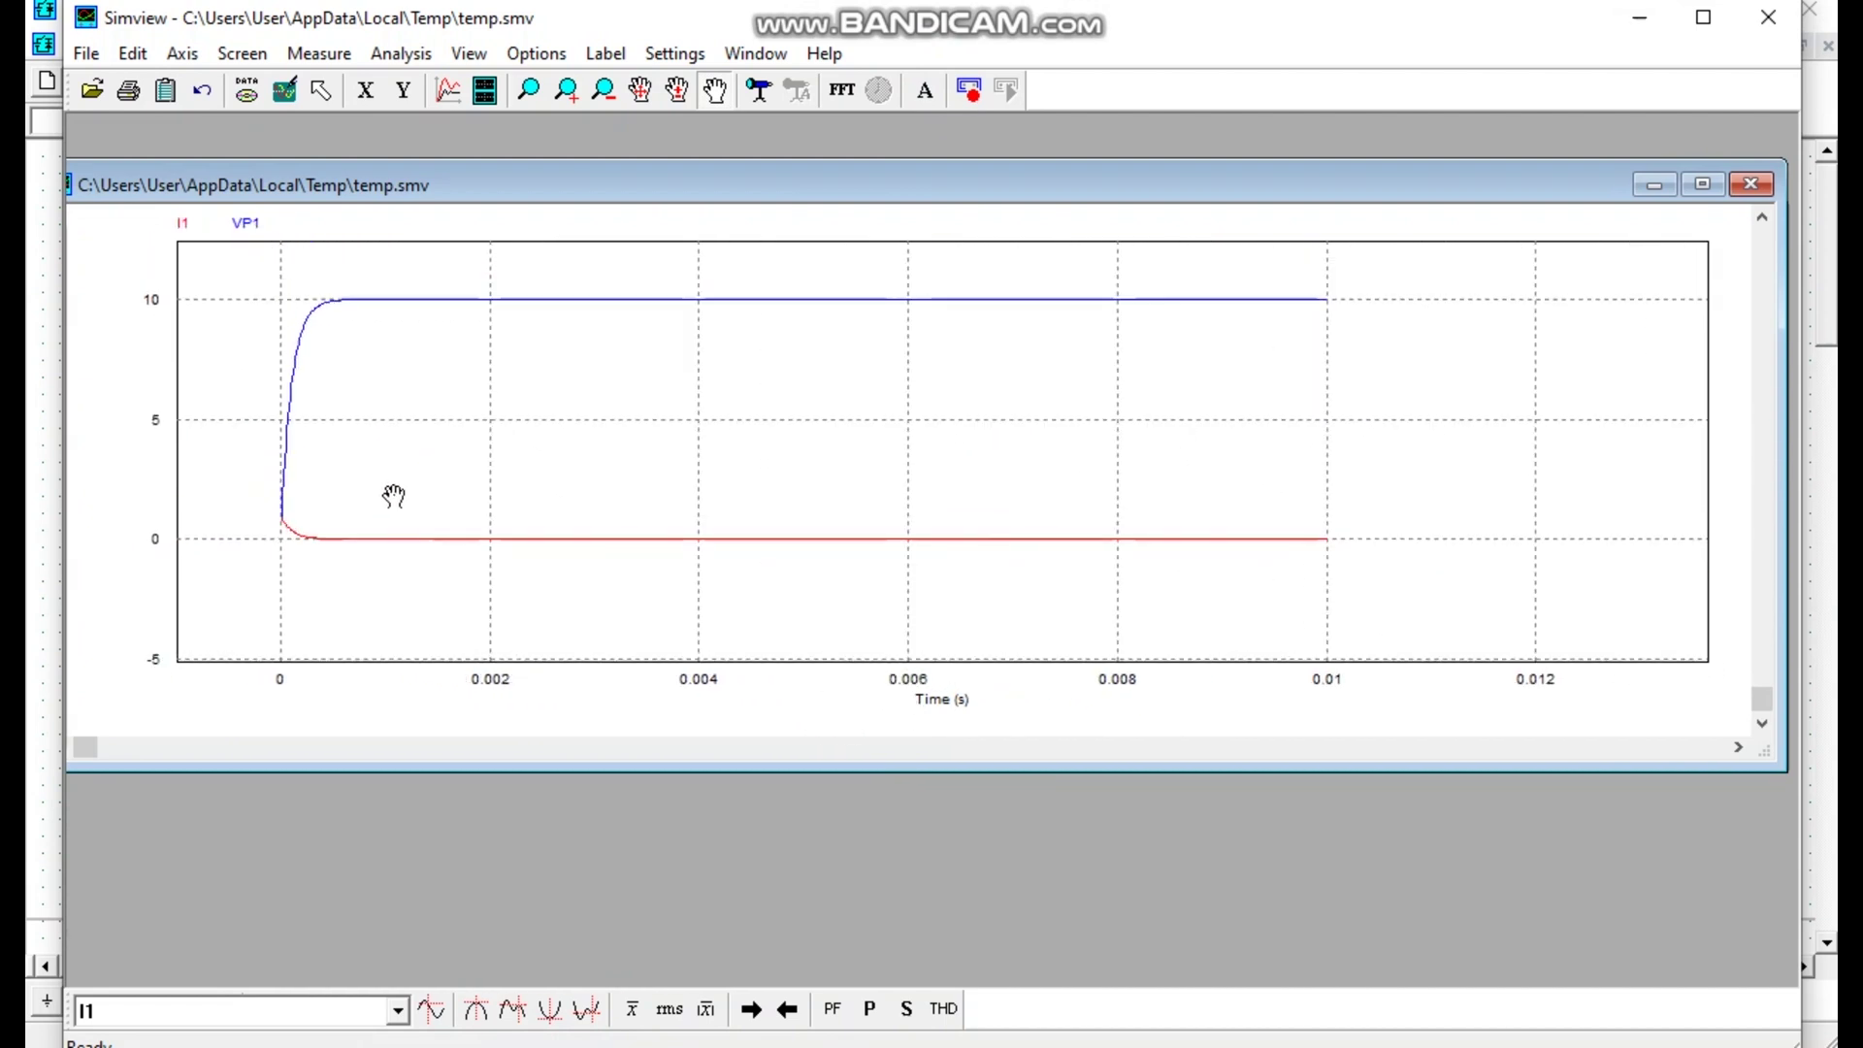
Close the I1/VP1 plot and Simview, bringing the RC schematic back.
left_click(1750, 184)
left_click(1767, 17)
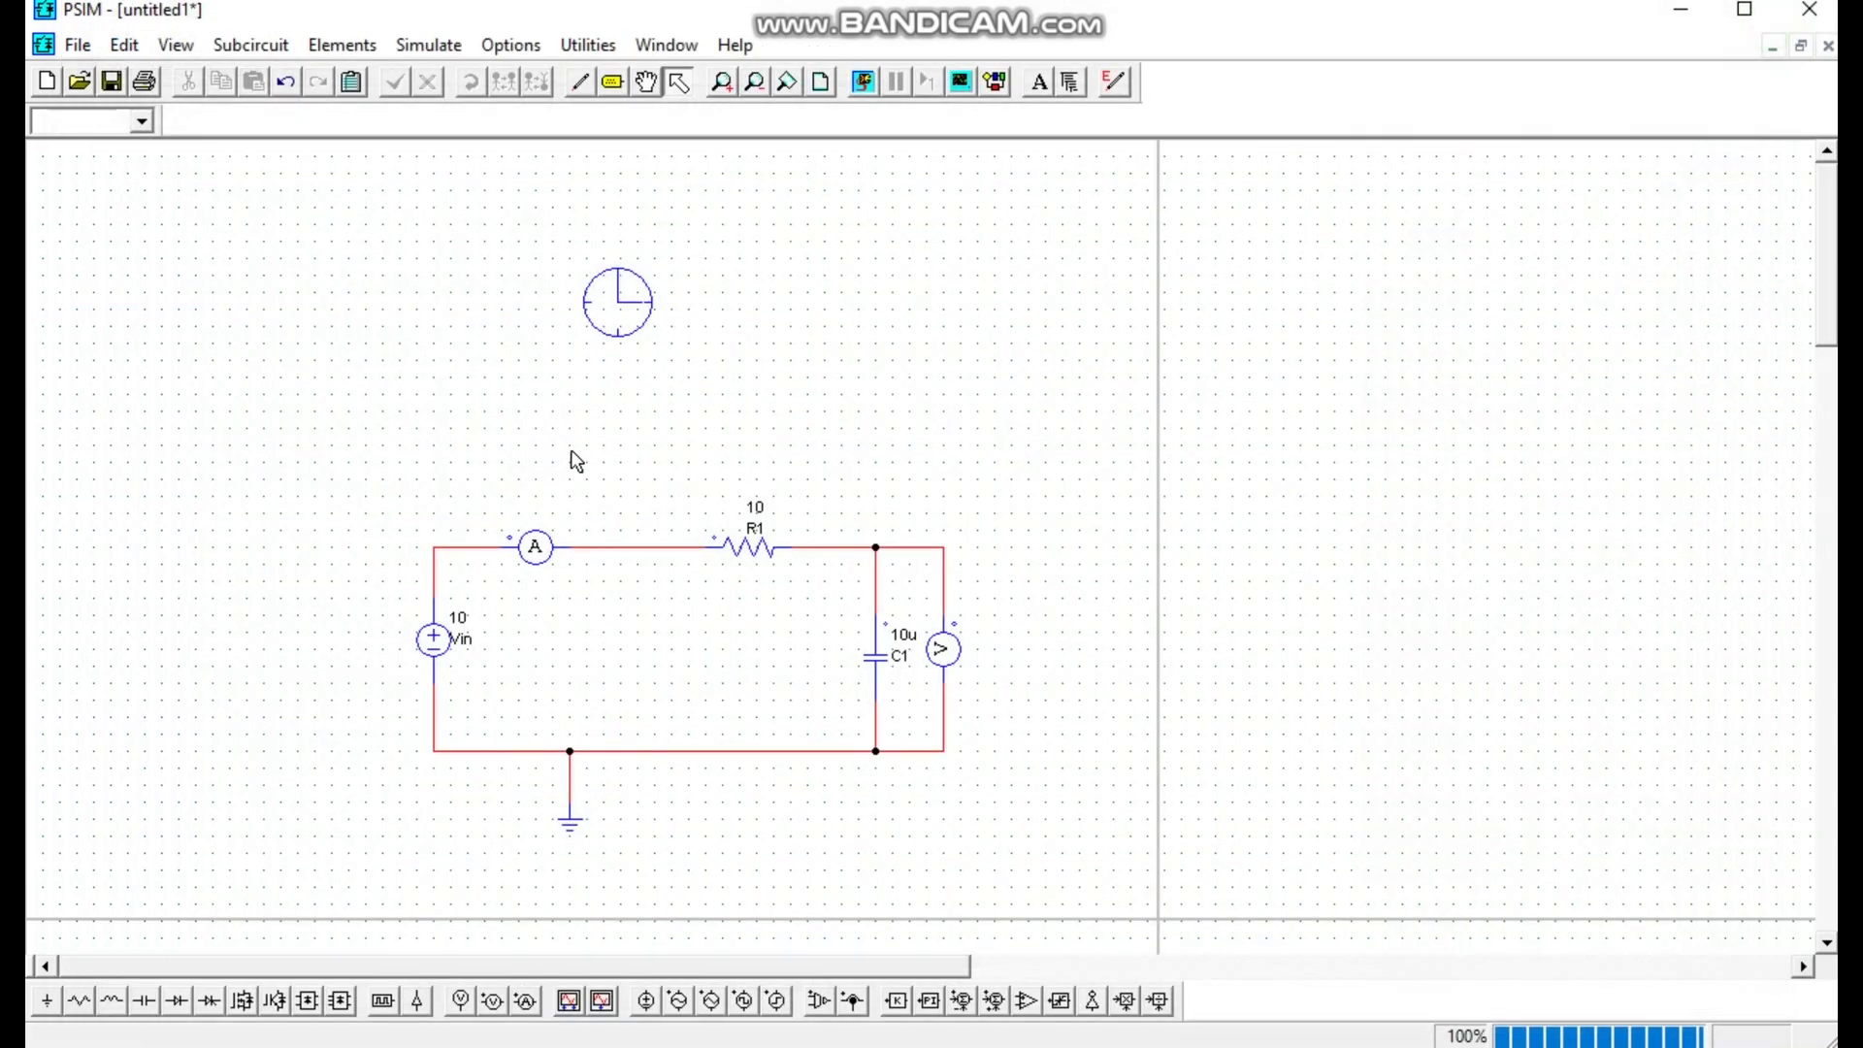
scroll(677, 524, "down", 4)
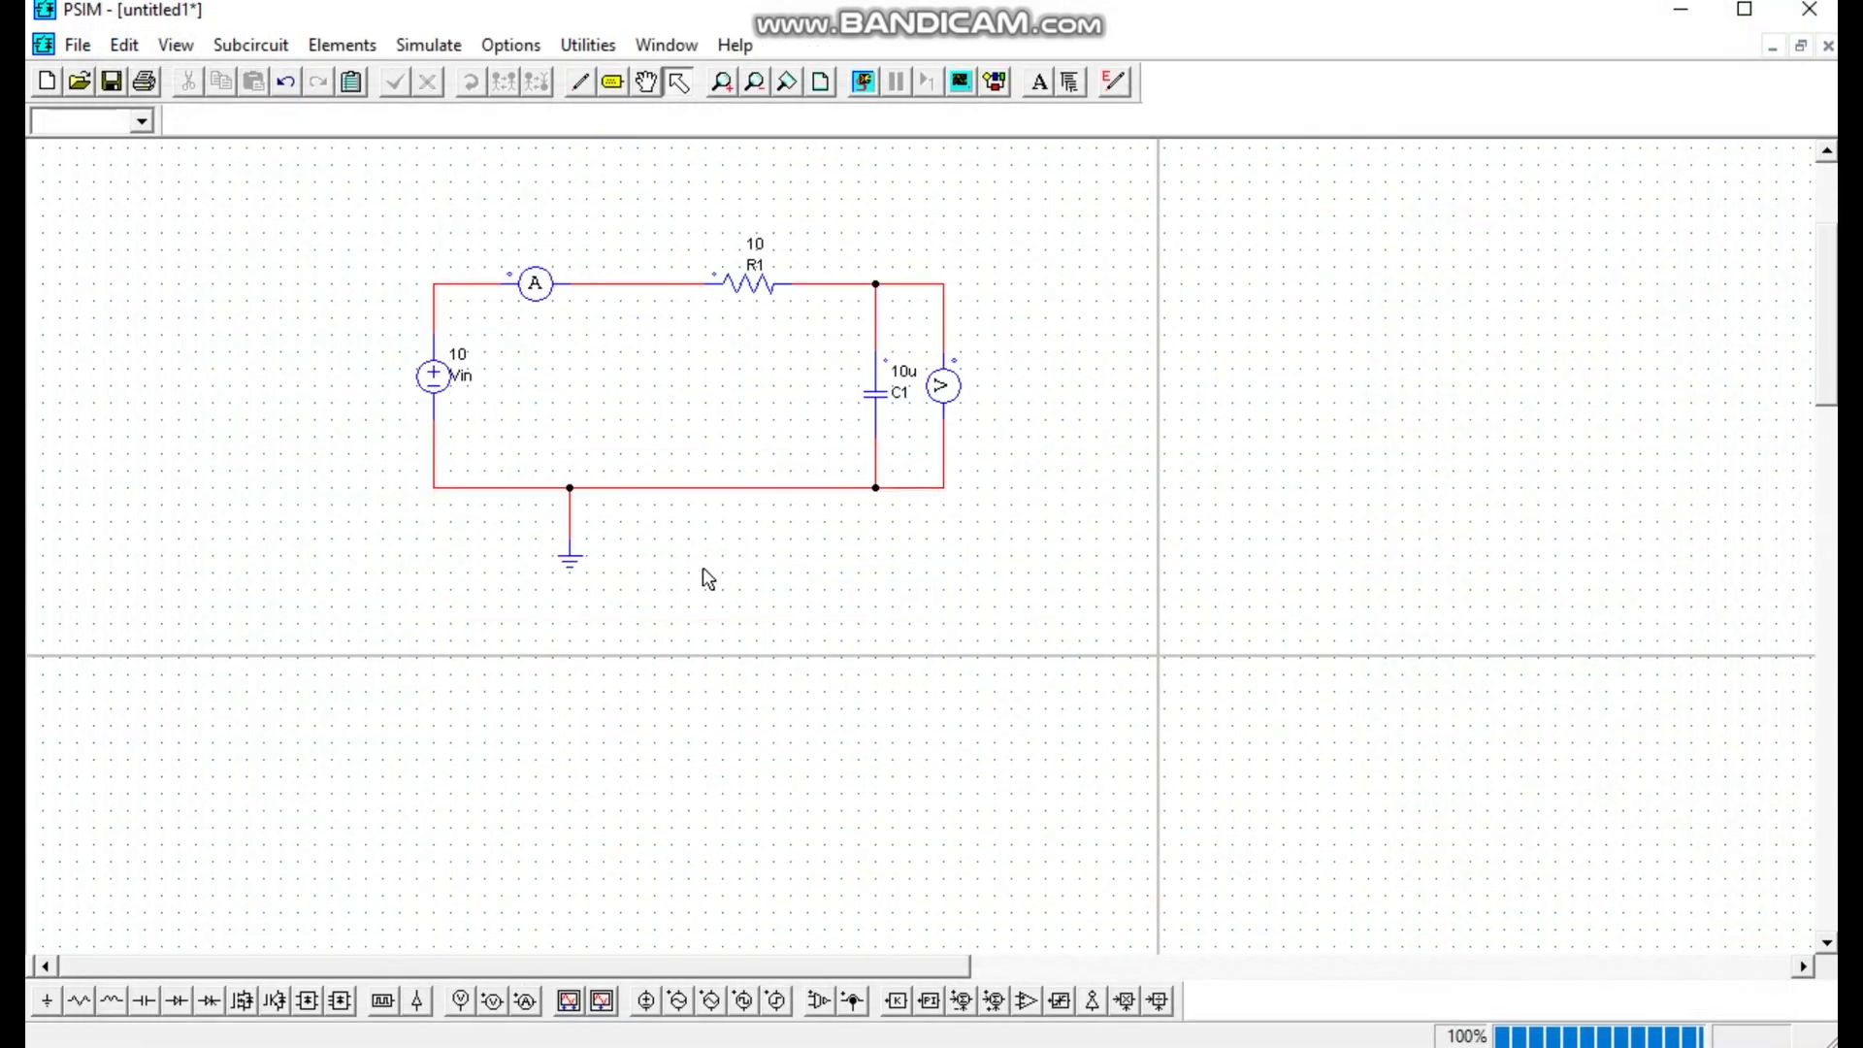
scroll(746, 567, "up", 4)
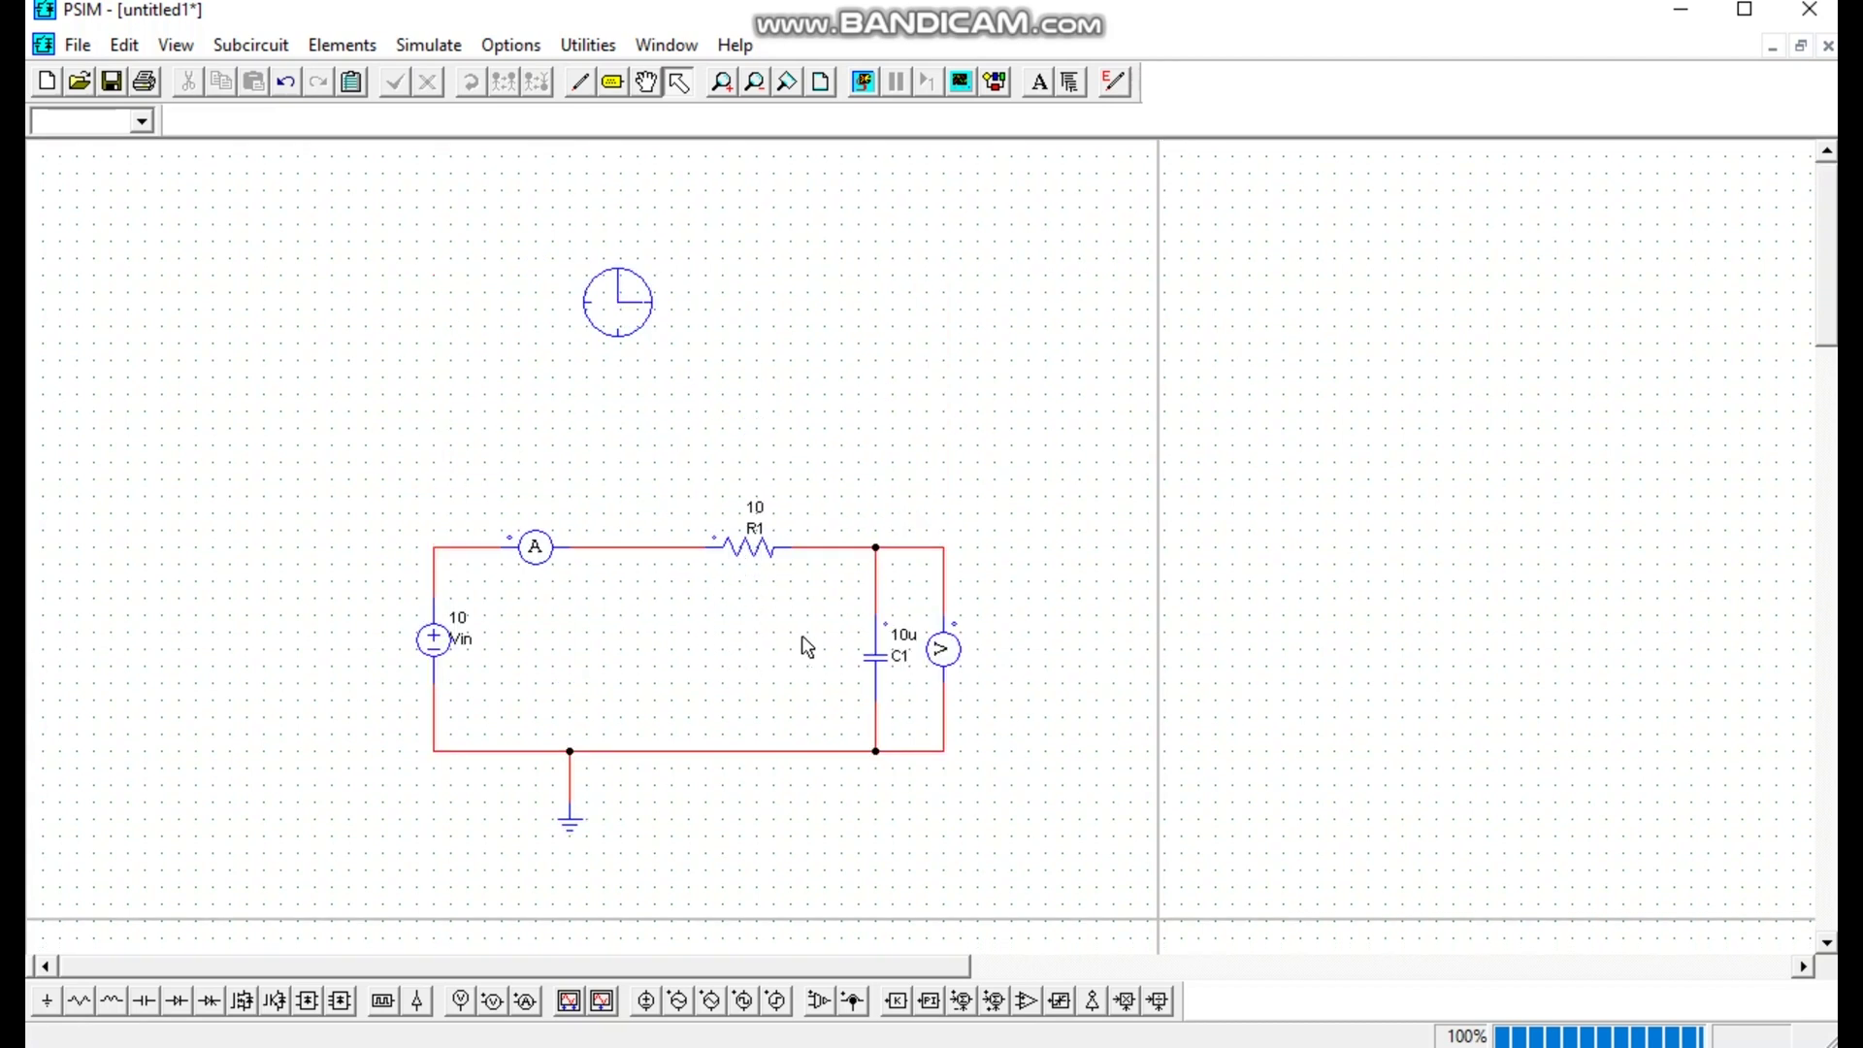
scroll(807, 646, "down", 2)
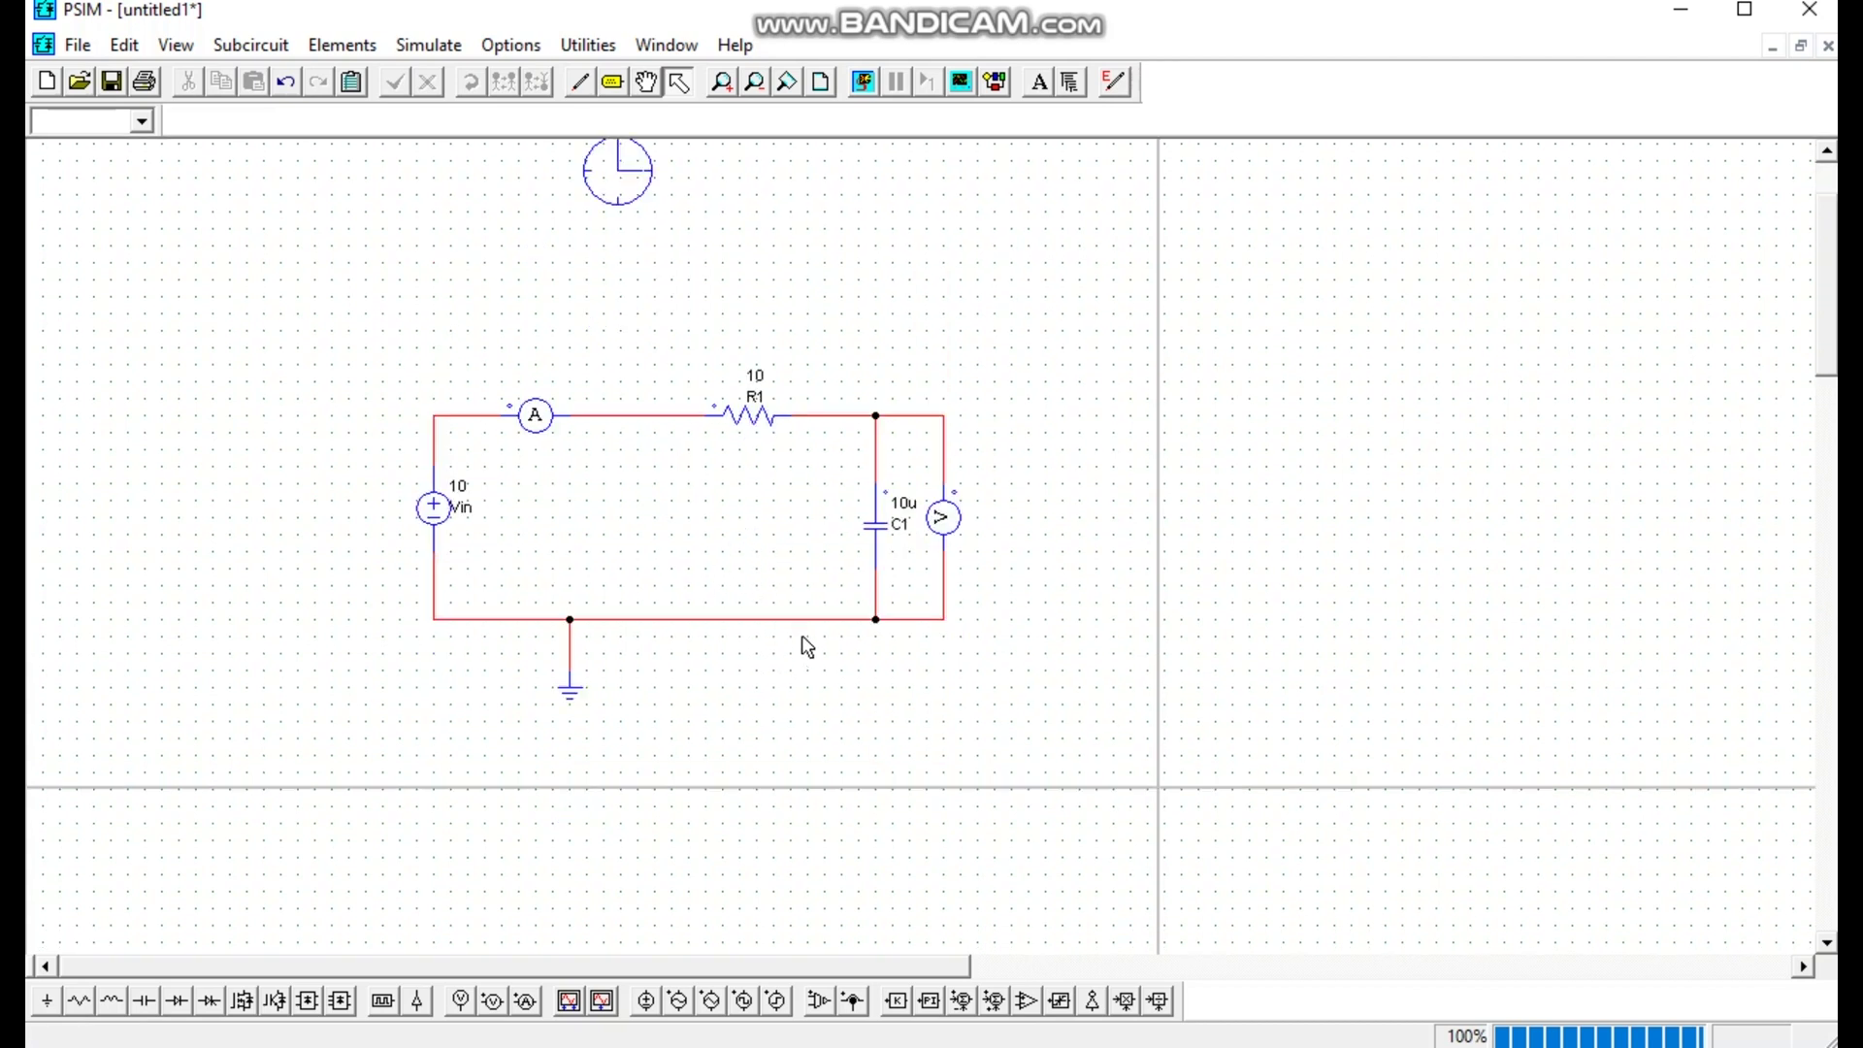
Delete capacitor C1 and place a vertically rotated inductor in its place.
left_click(871, 552)
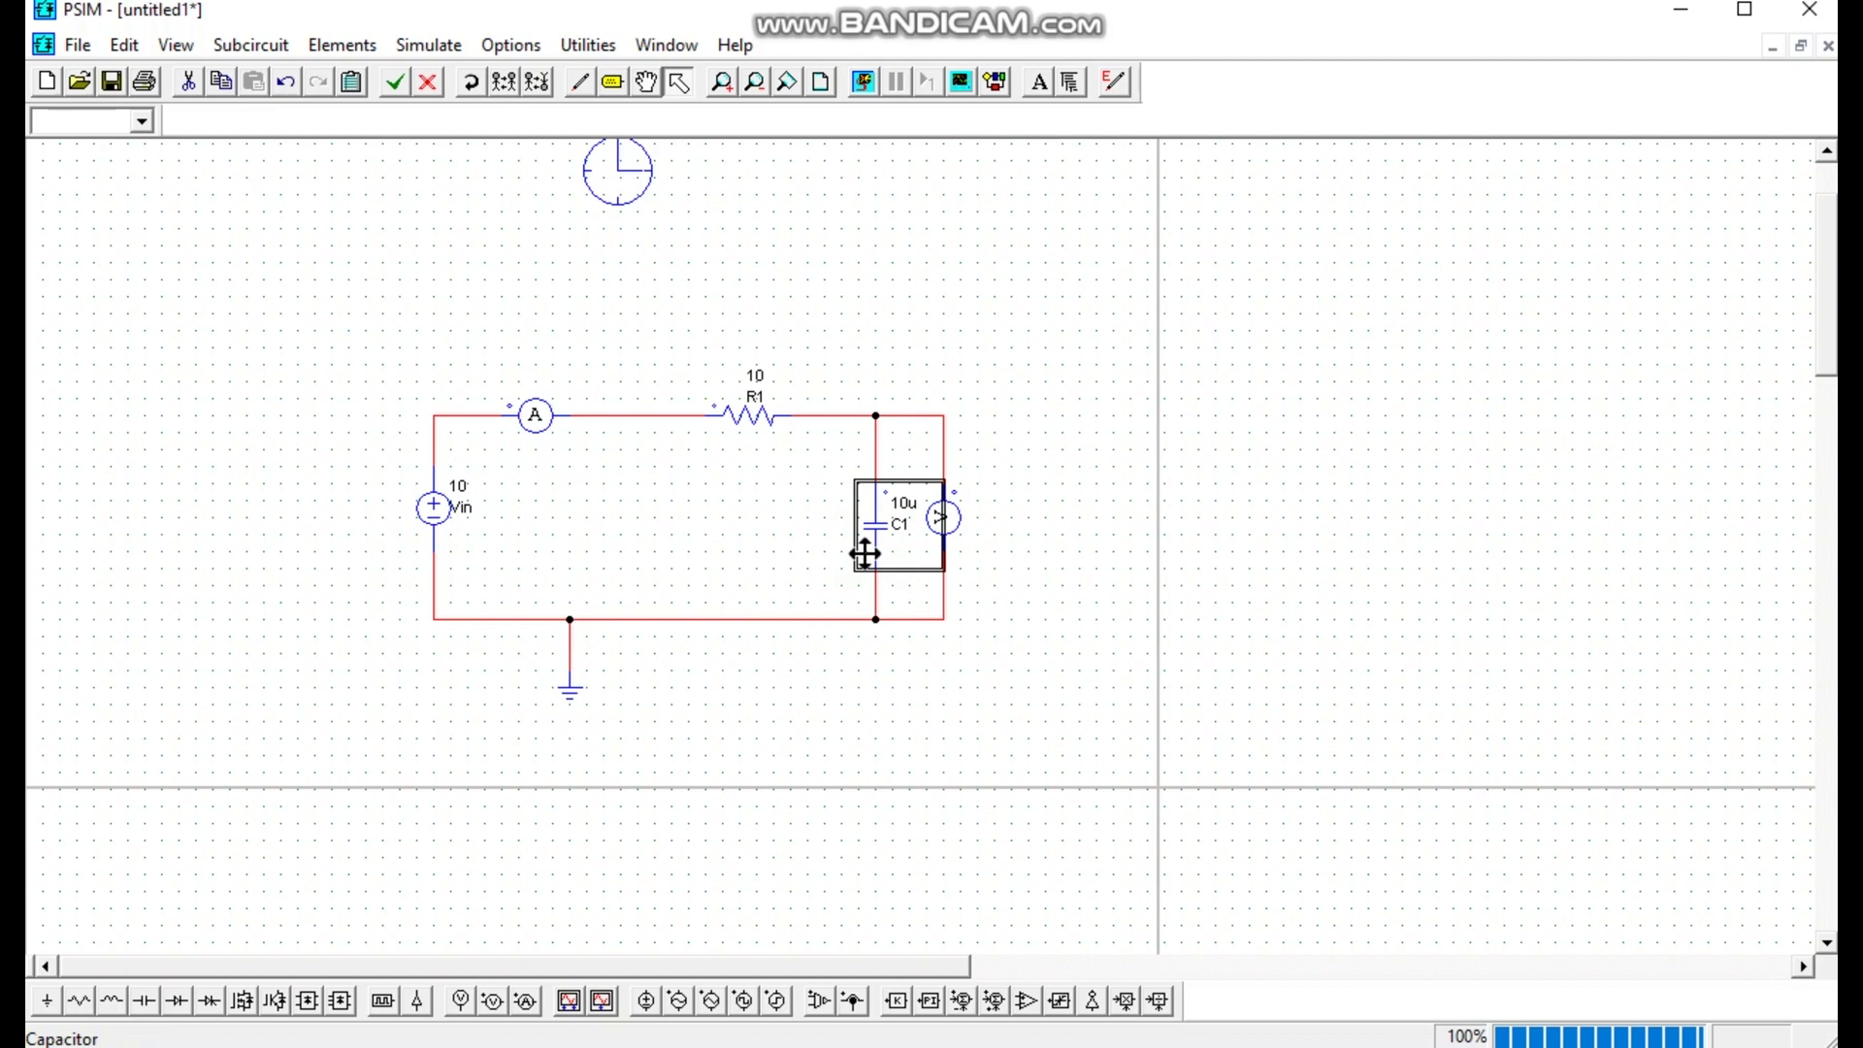
key("Delete")
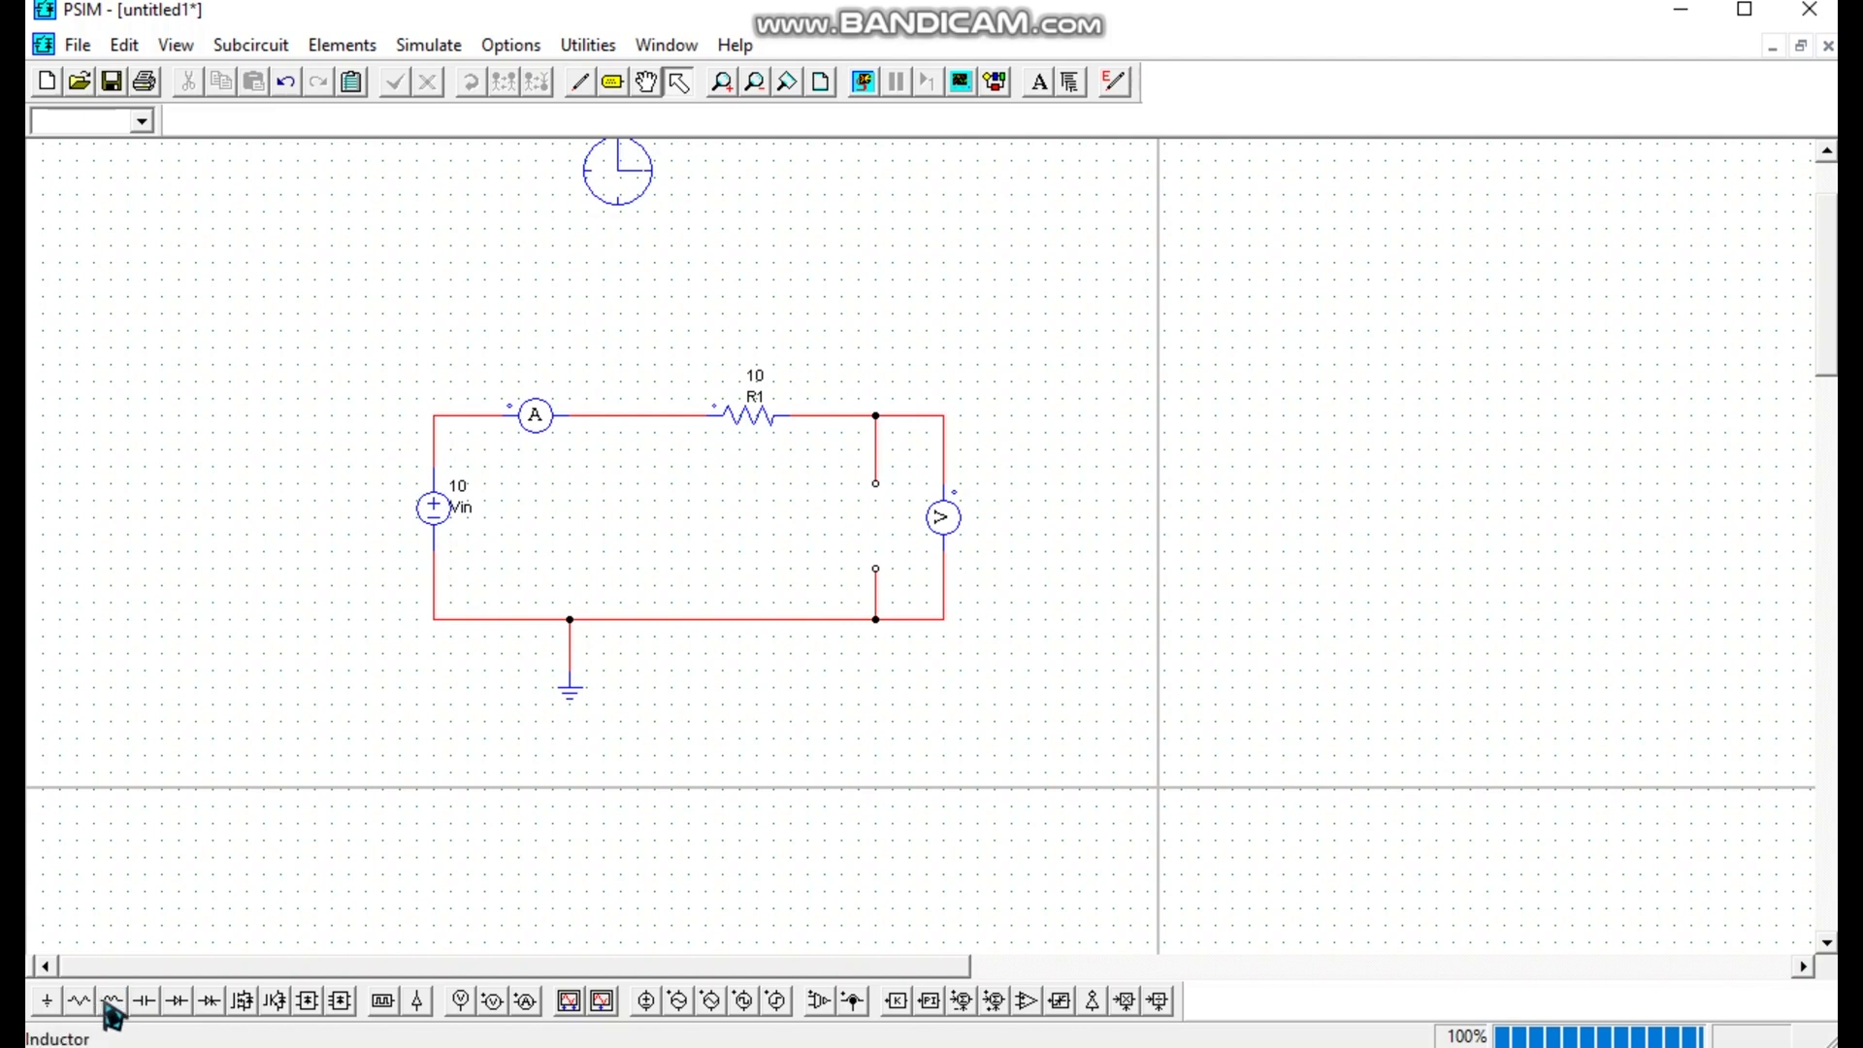
left_click(109, 1001)
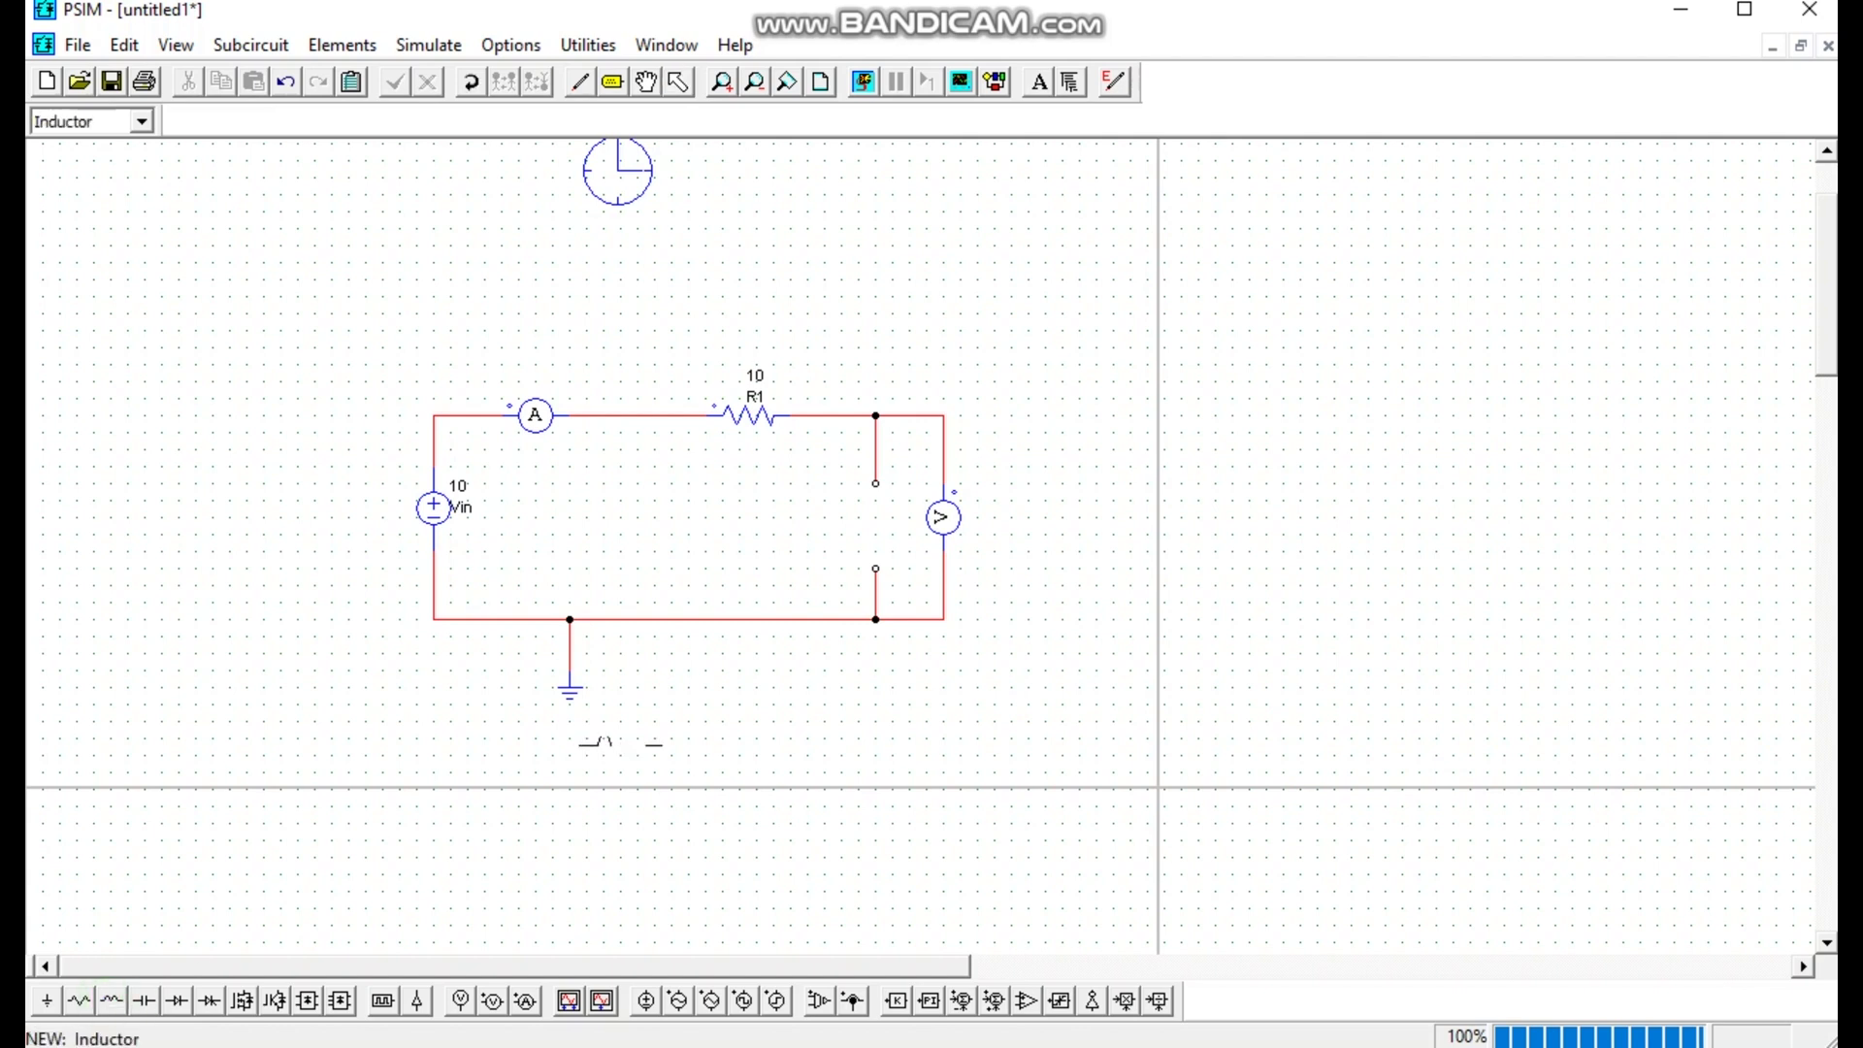
right_click(781, 519)
left_click(878, 524)
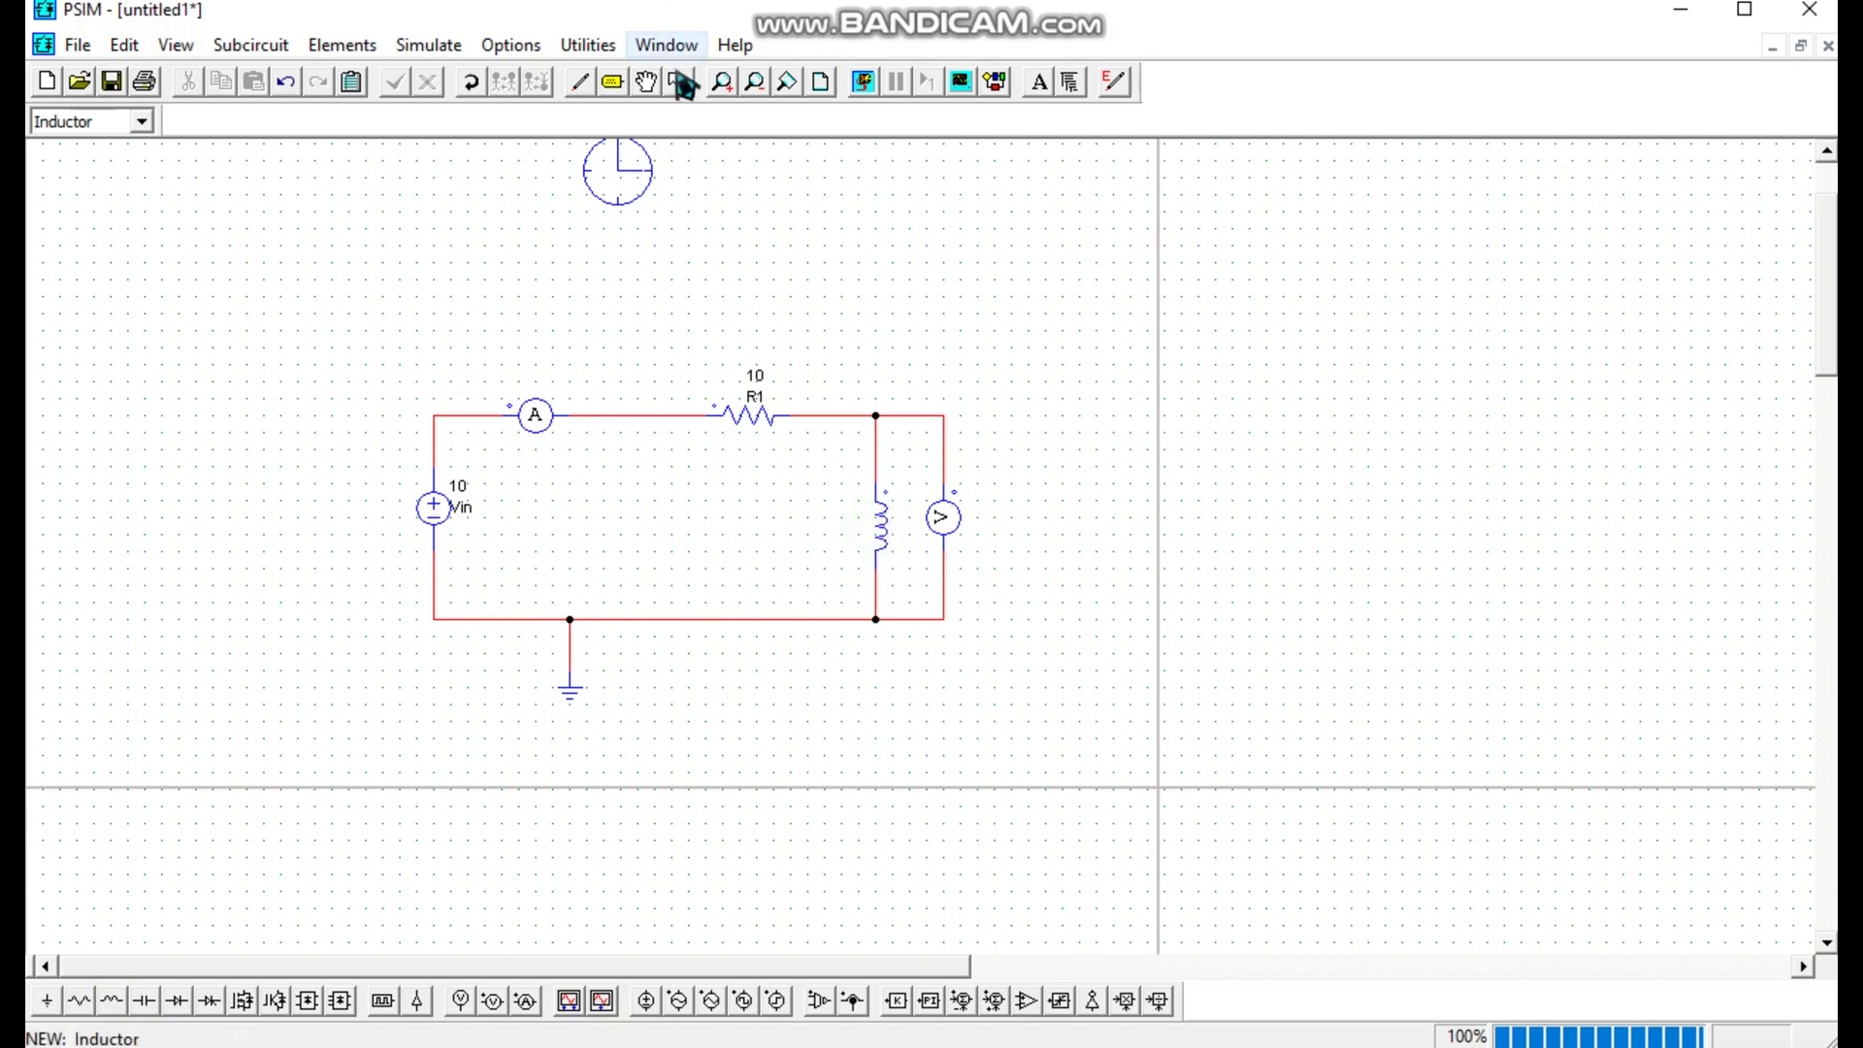
double_click(880, 519)
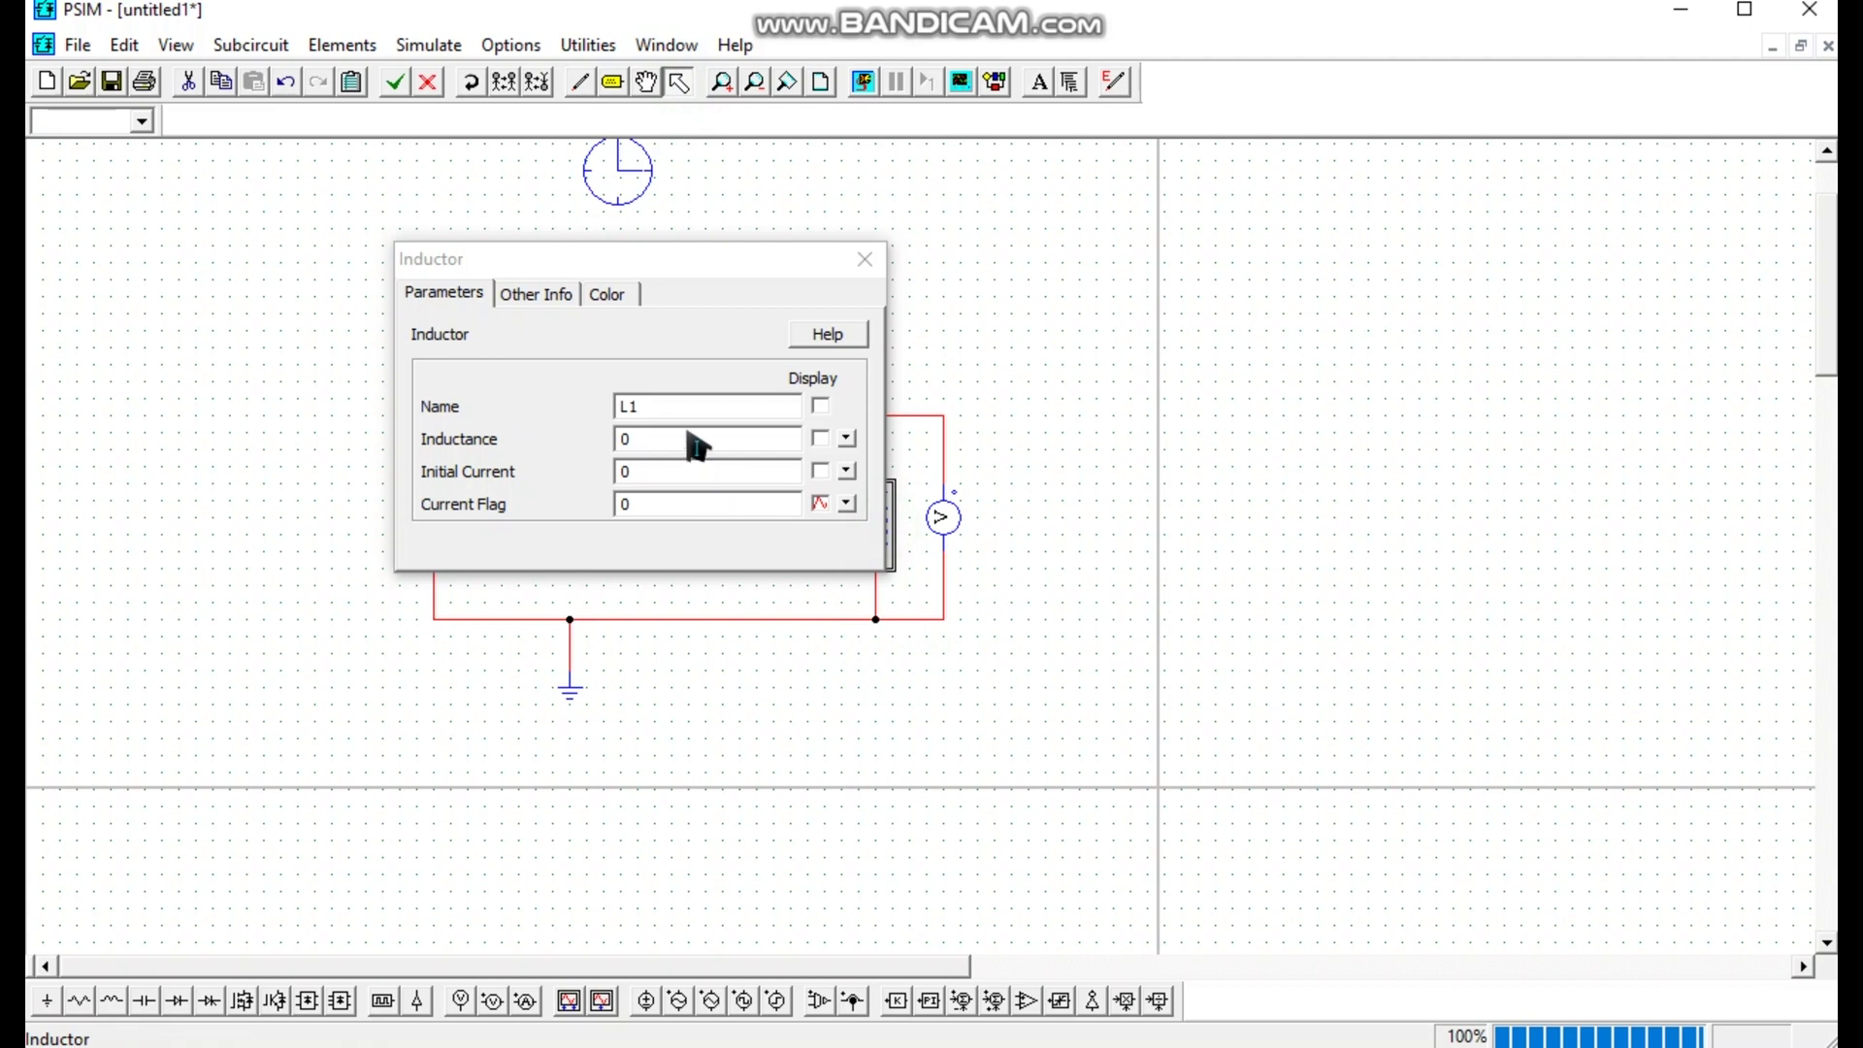
Set inductor L1 to 10mh and show its name and value on the schematic.
left_click_drag(684, 449, 631, 466)
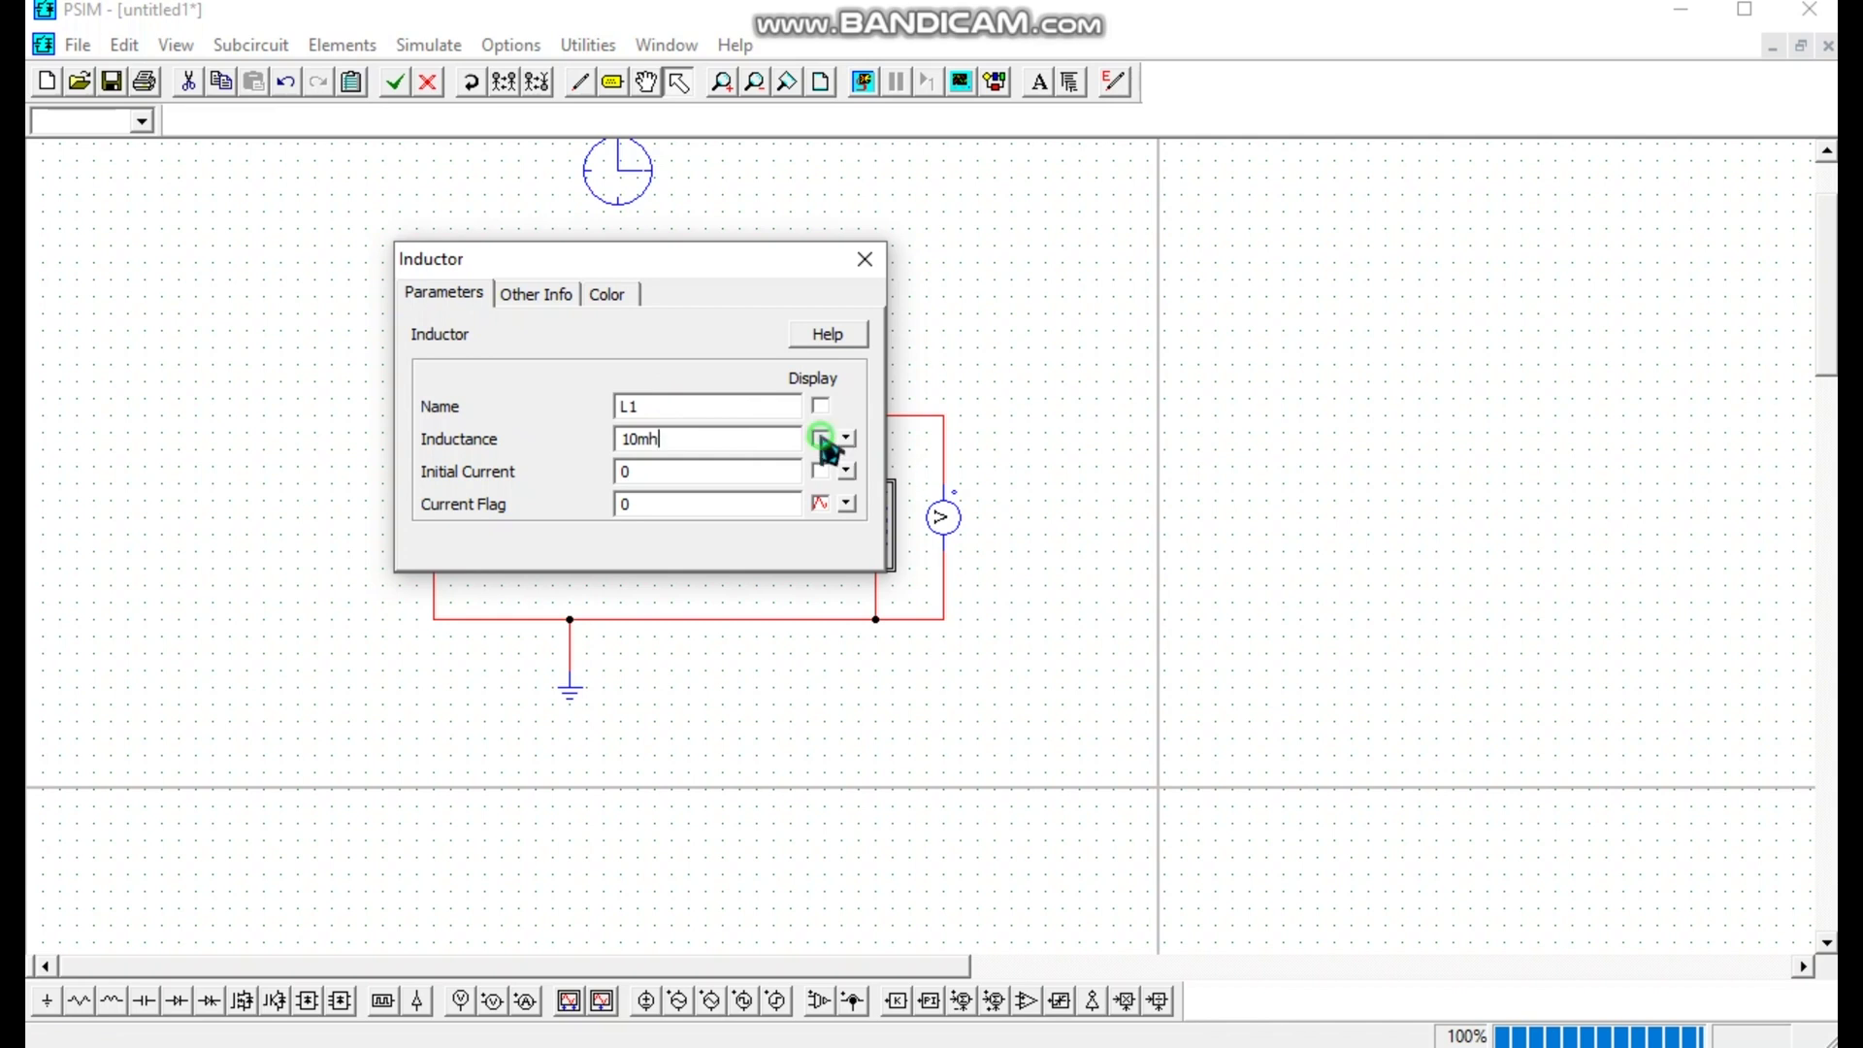
type("10mh")
left_click(820, 408)
left_click(866, 259)
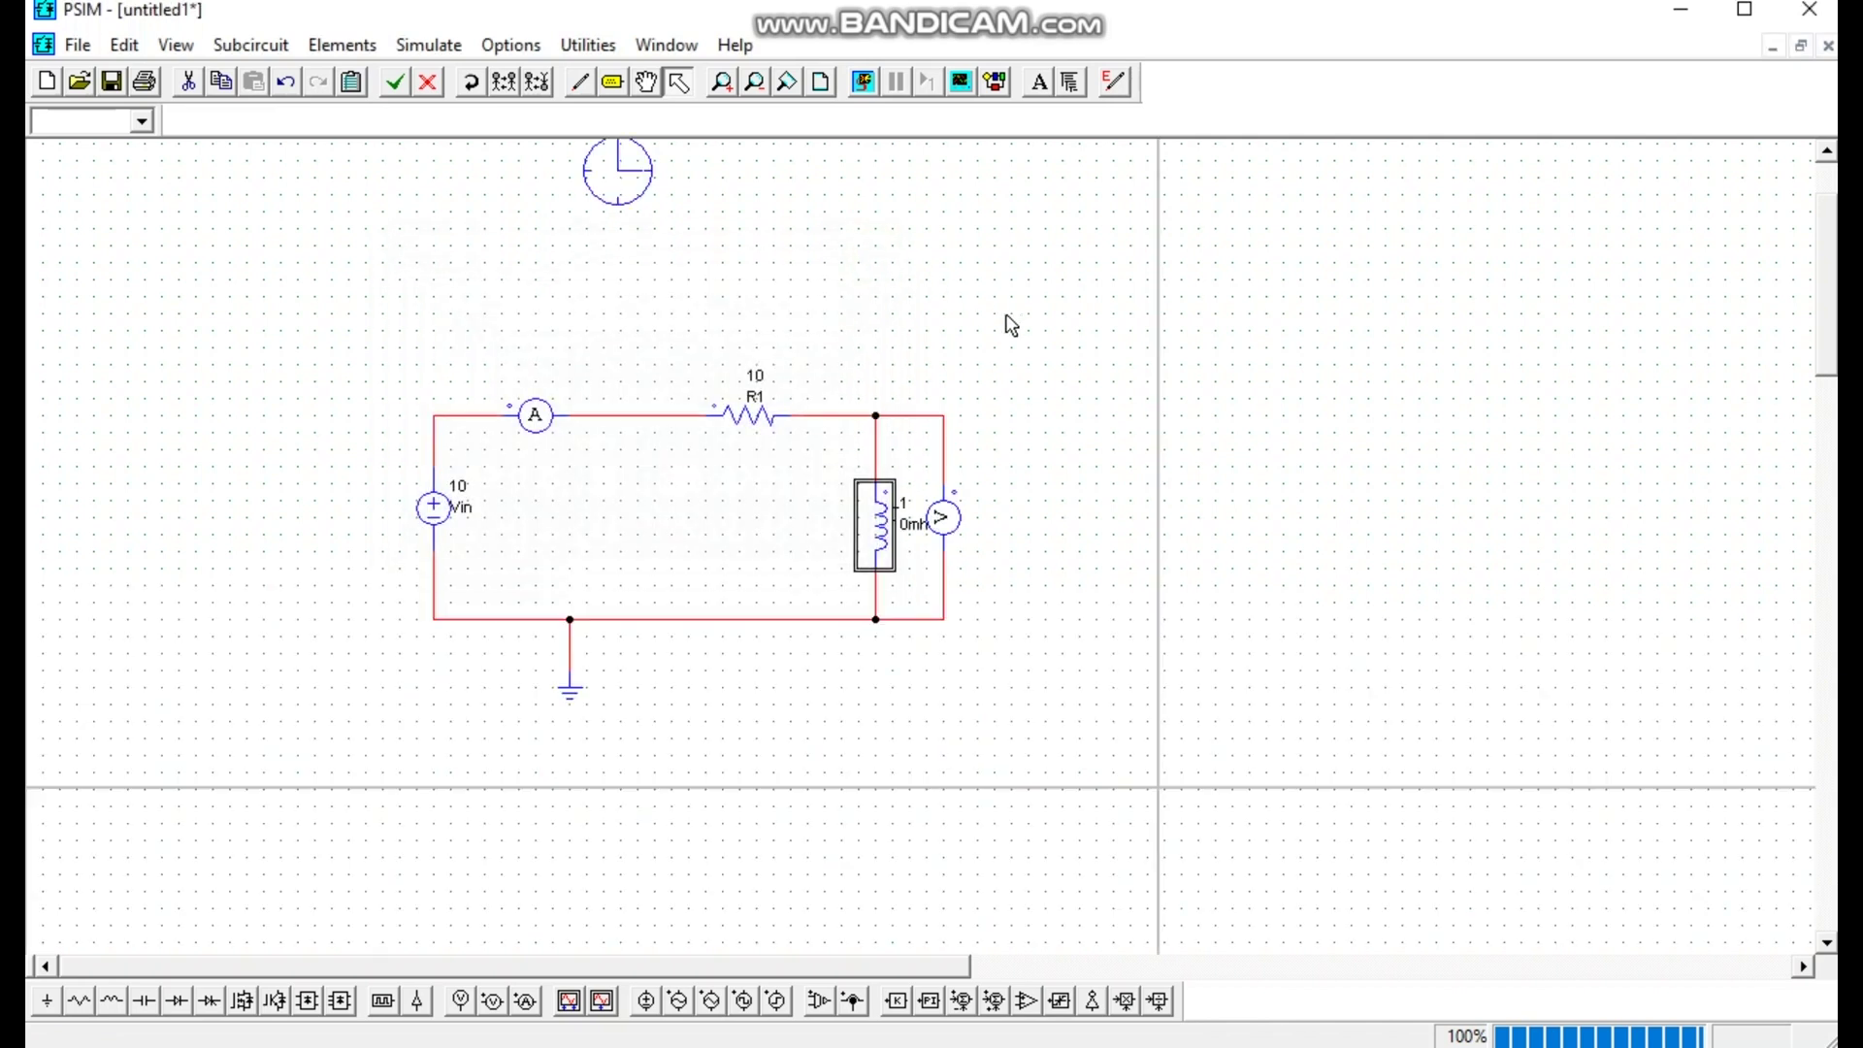
Simulate the RL circuit and plot I1 and VP1 together.
scroll(960, 356, "up", 3)
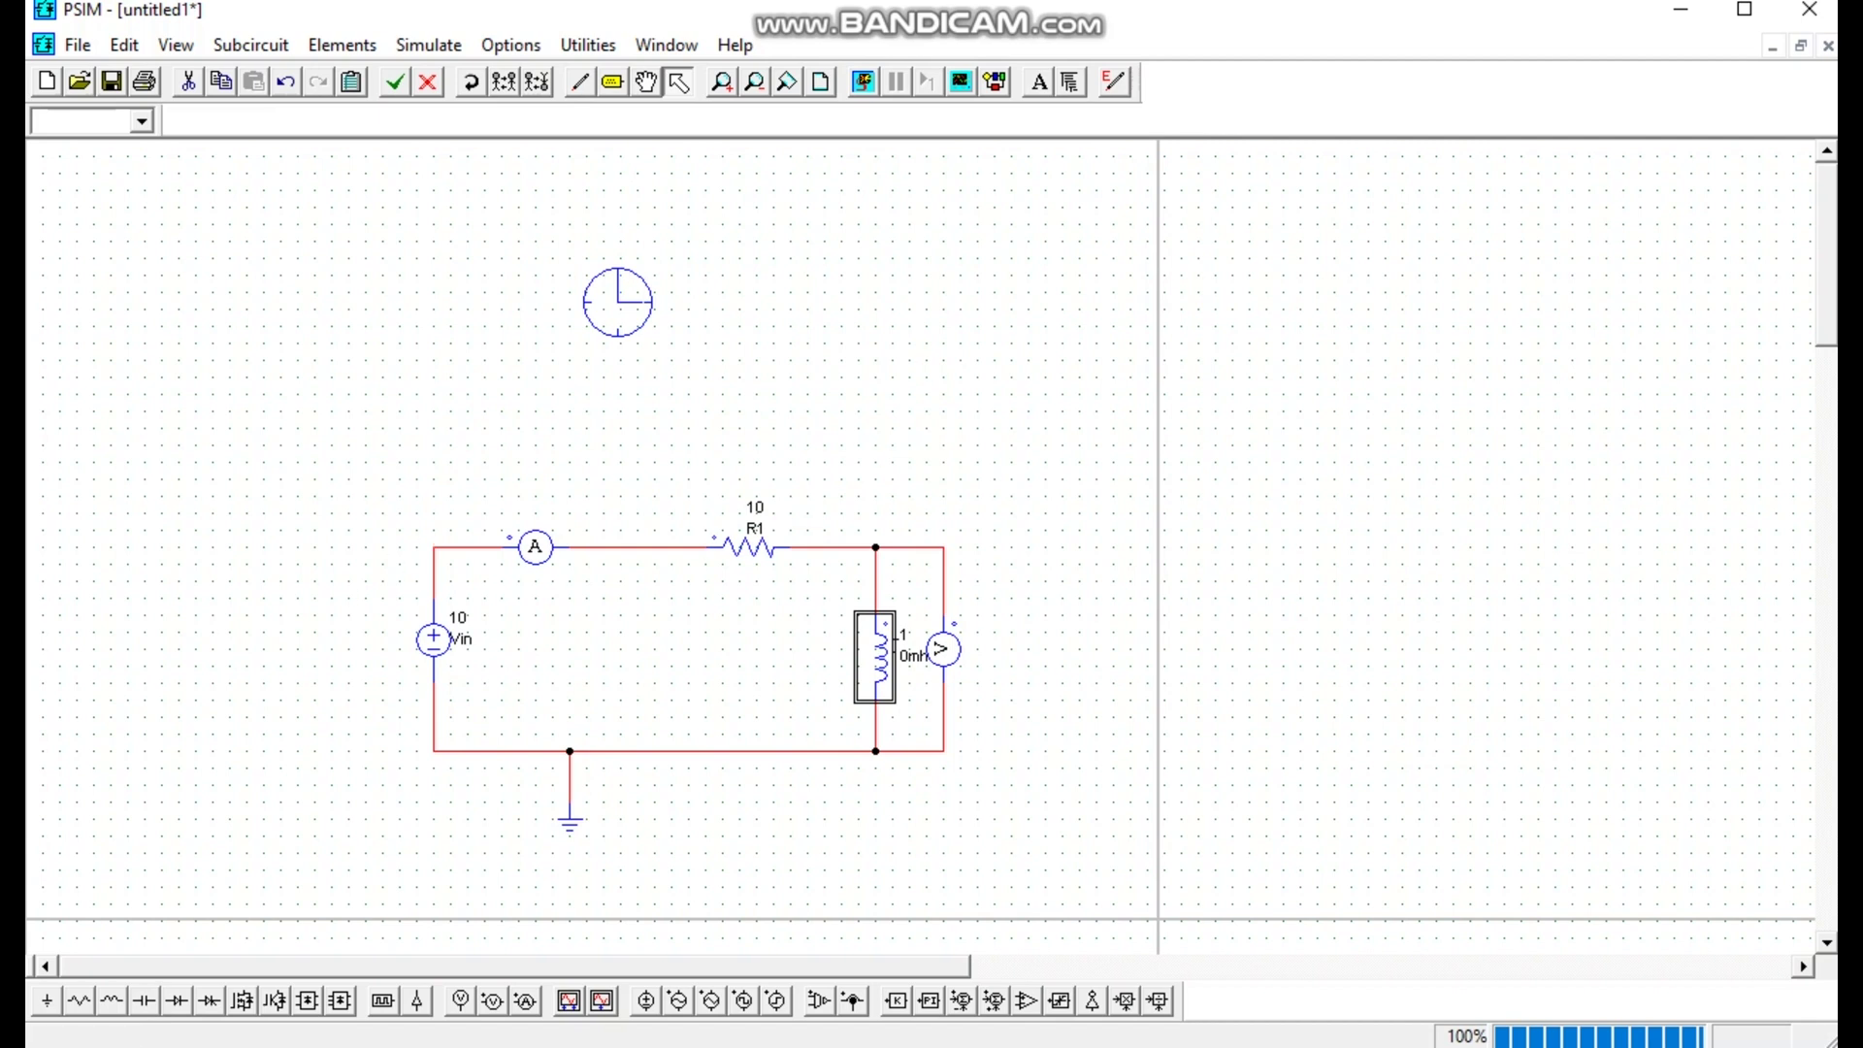
left_click(1094, 623)
left_click(865, 86)
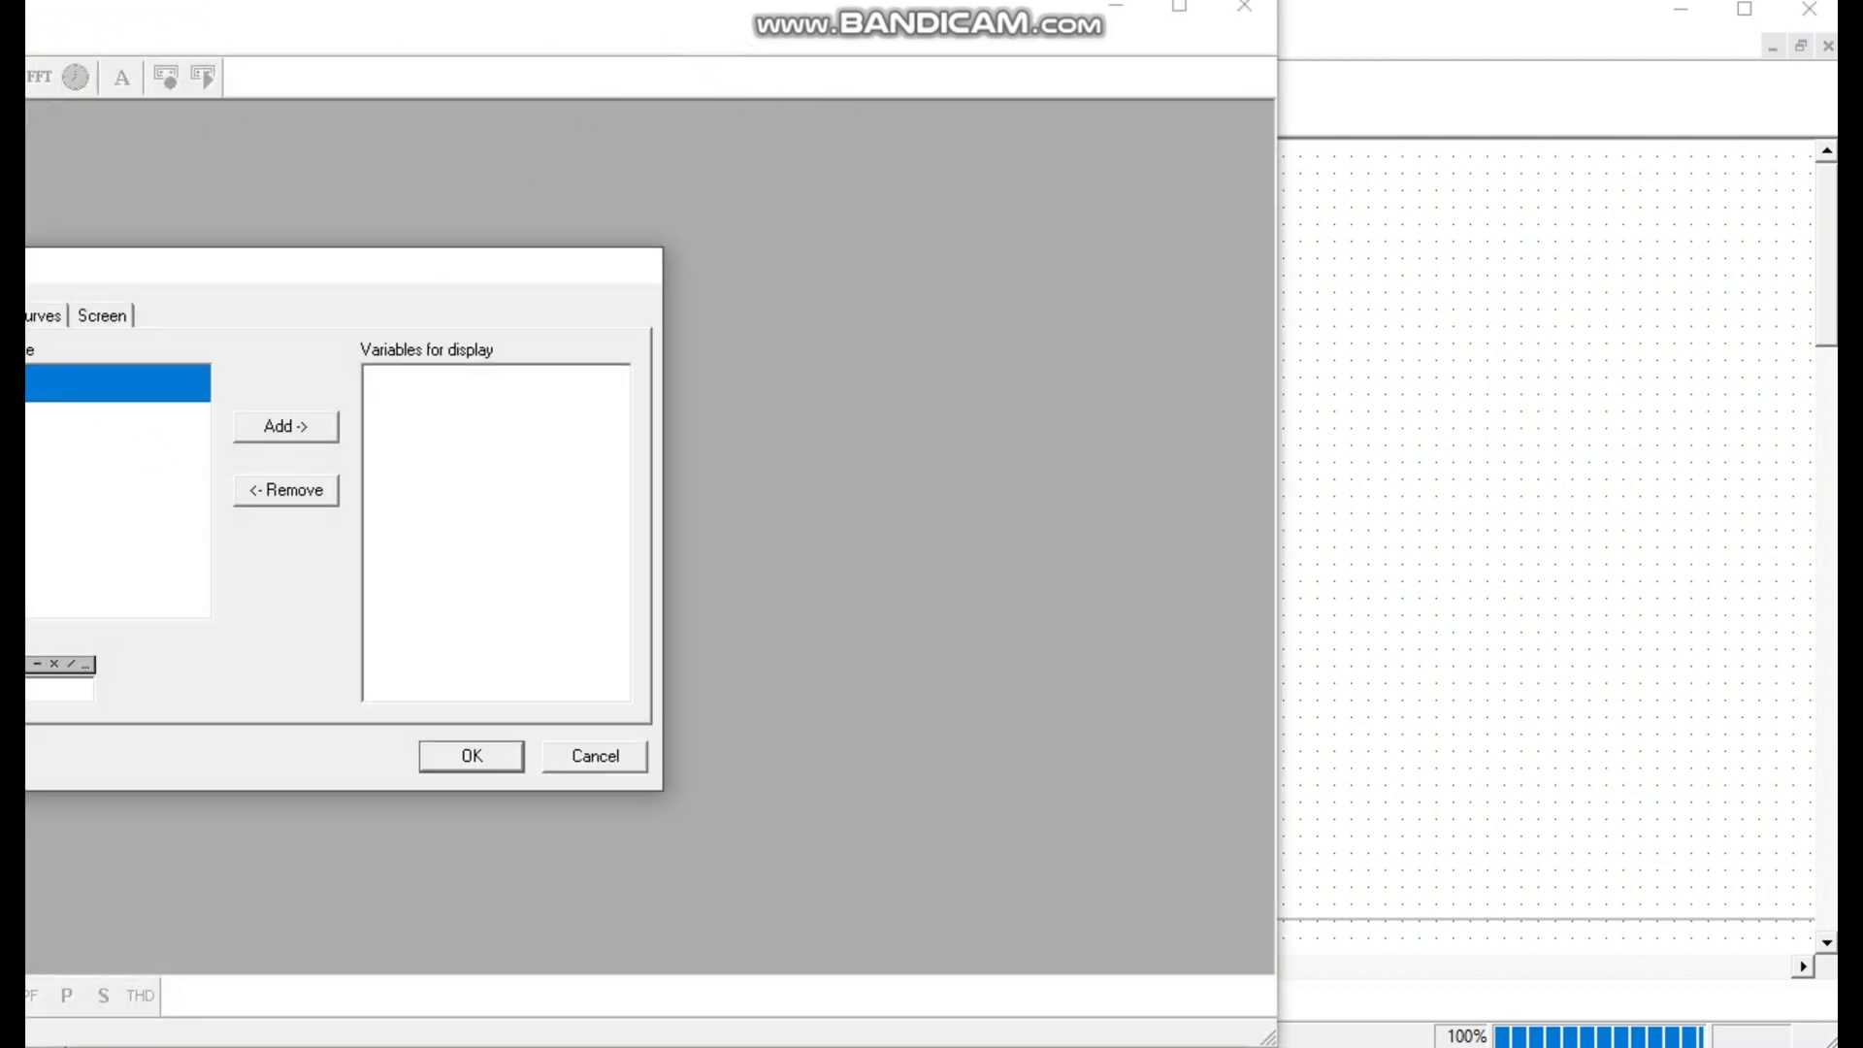
left_click_drag(296, 276, 982, 219)
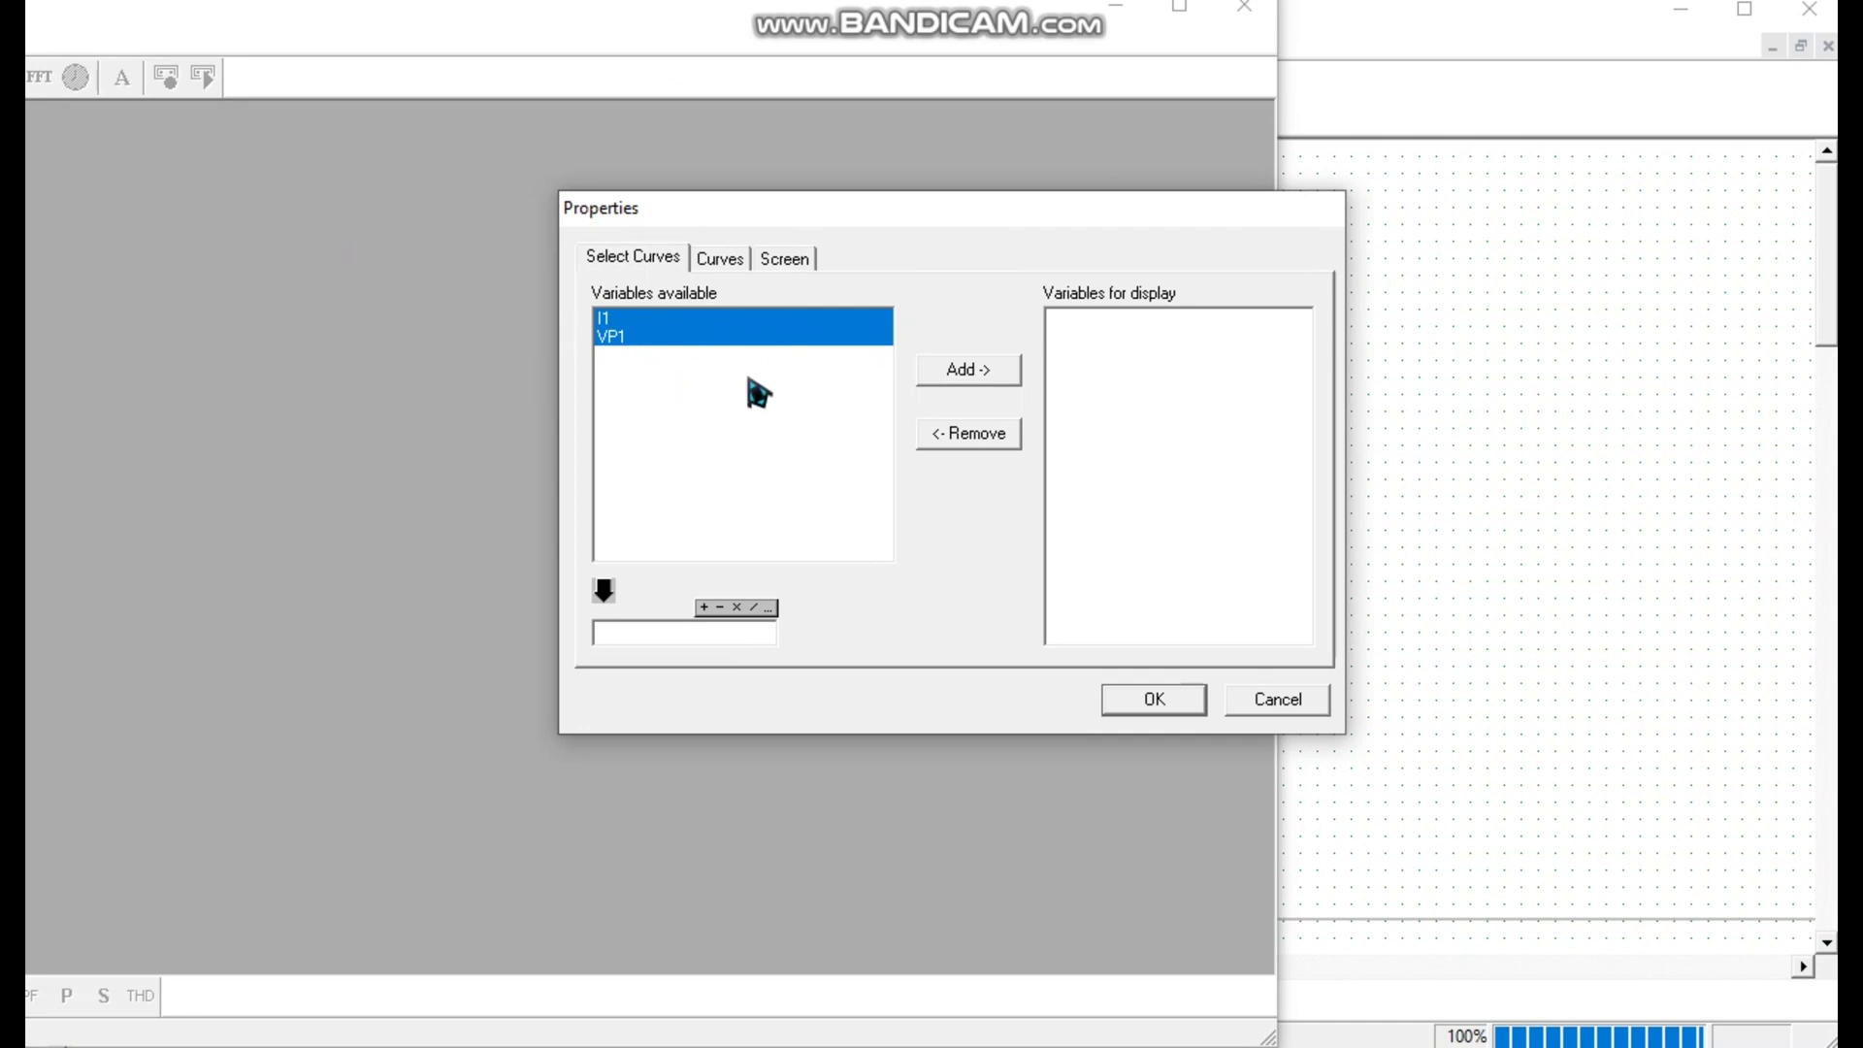
left_click(961, 372)
left_click(1169, 700)
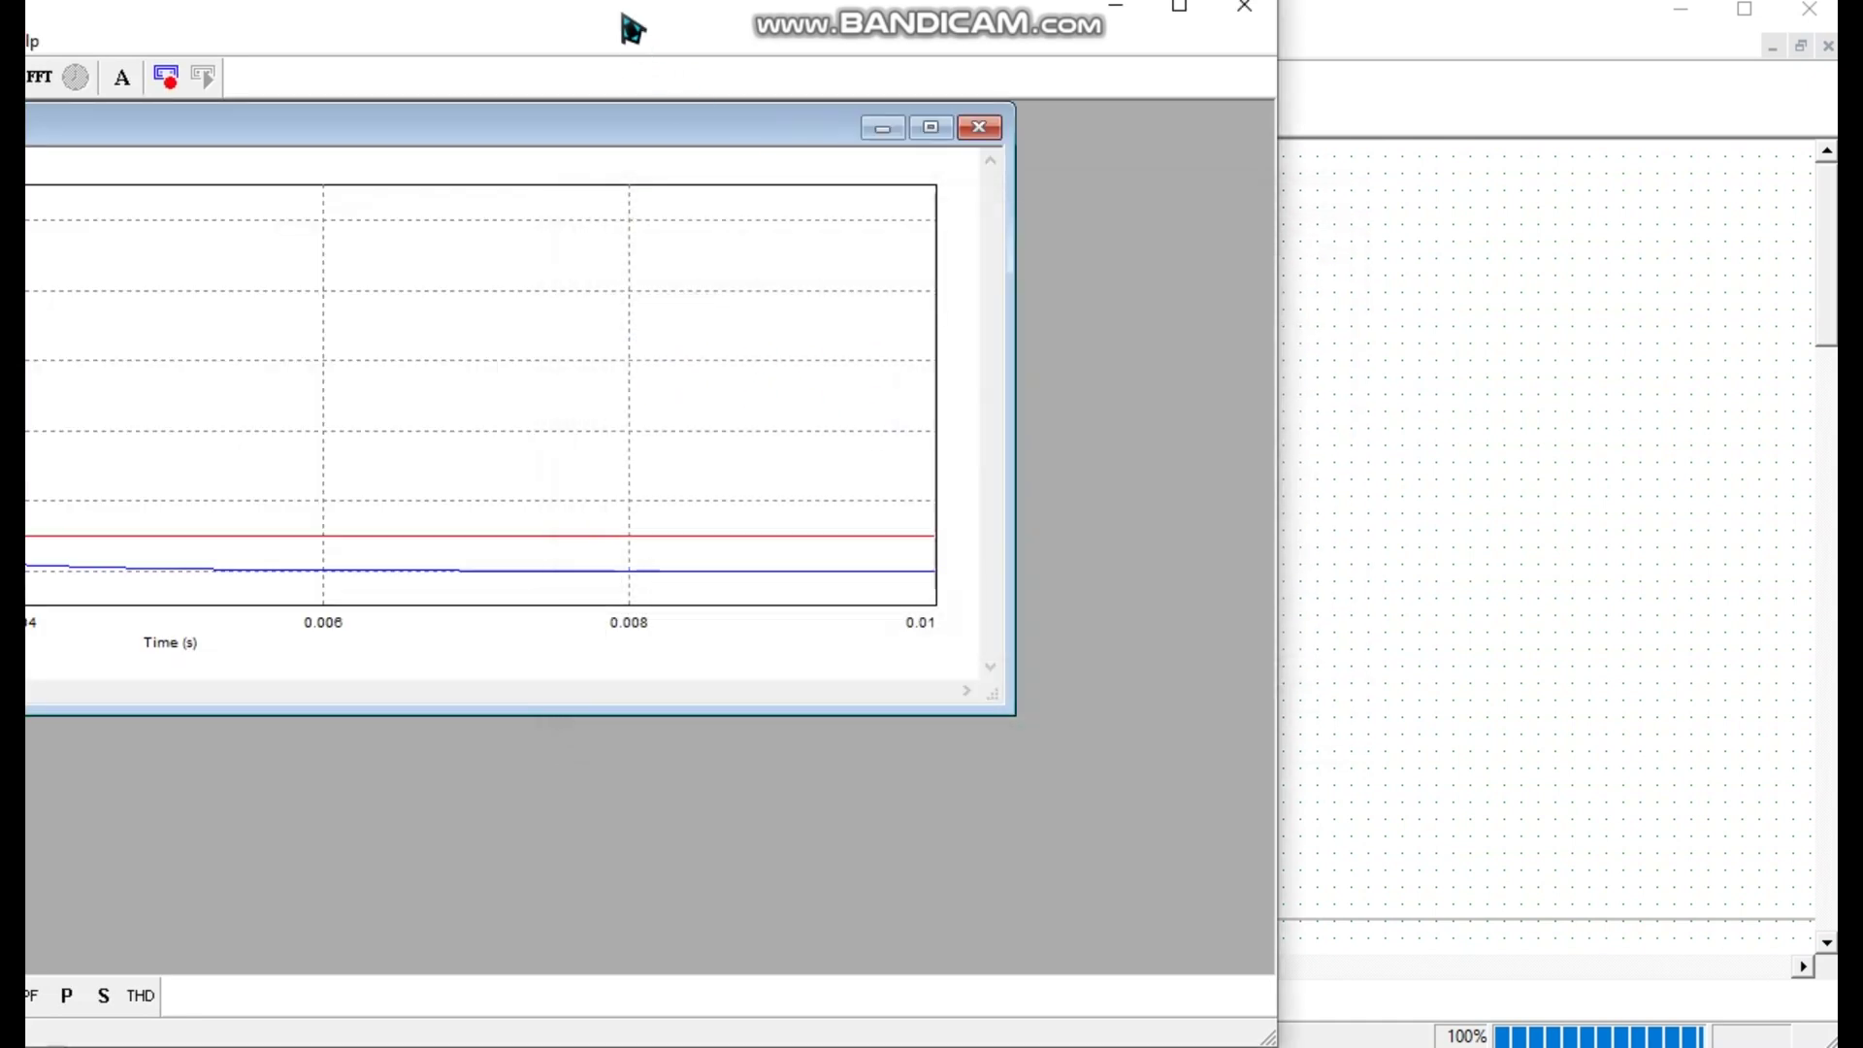
Maximize and rearrange the viewer, then close the combined plot and return to the schematic.
double_click(644, 41)
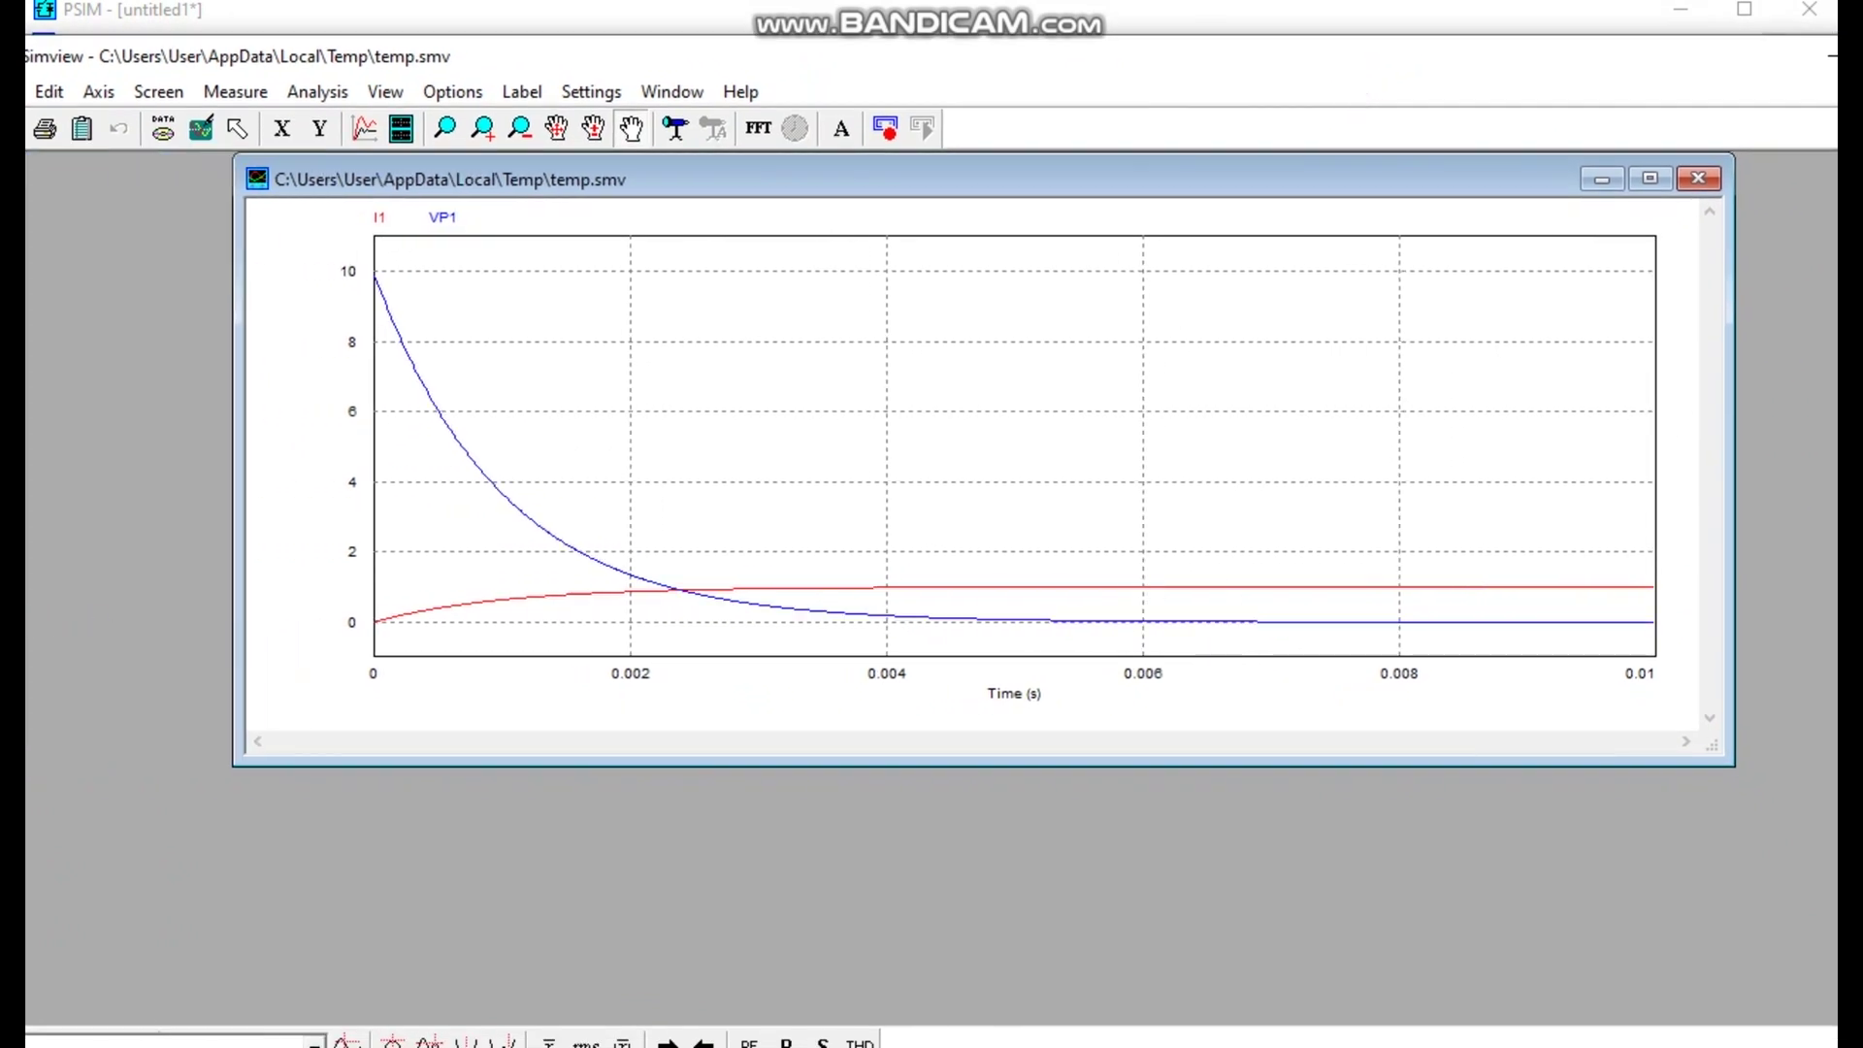
left_click_drag(25, 624, 334, 624)
left_click_drag(1067, 60, 860, 48)
left_click_drag(912, 161, 727, 161)
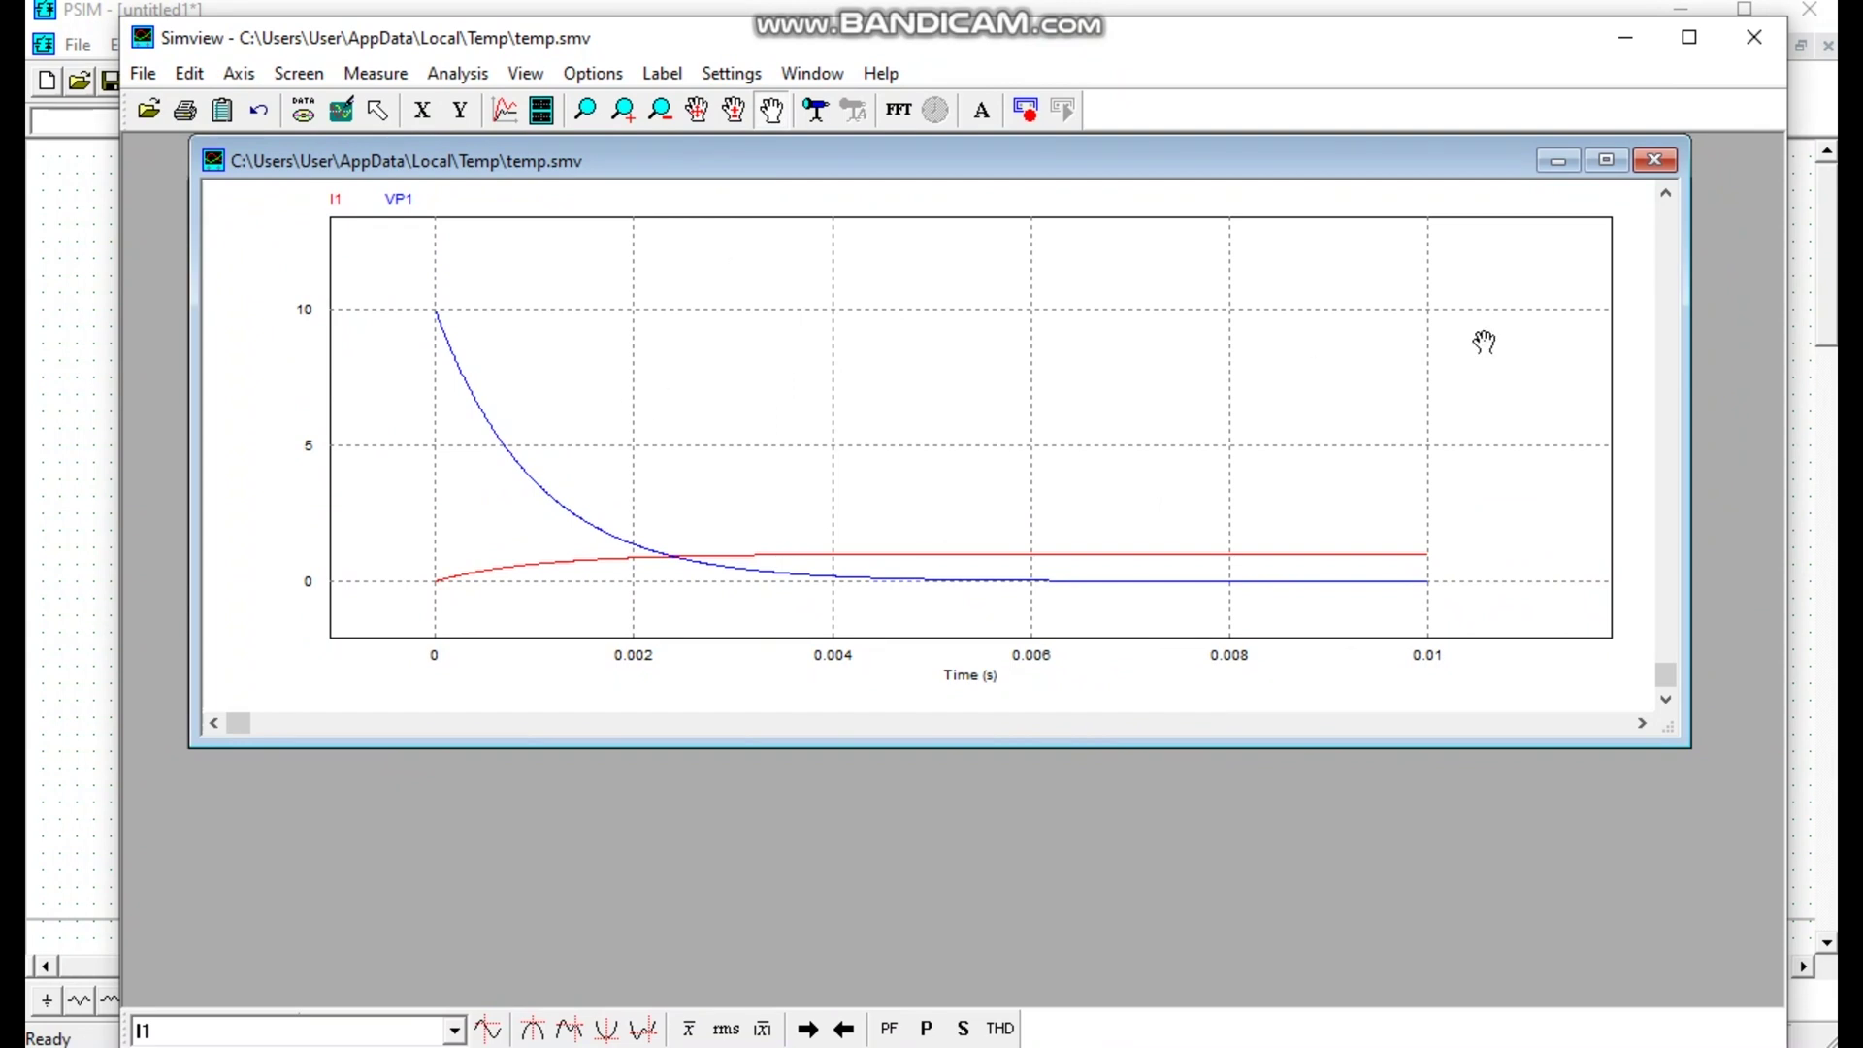
left_click(1654, 159)
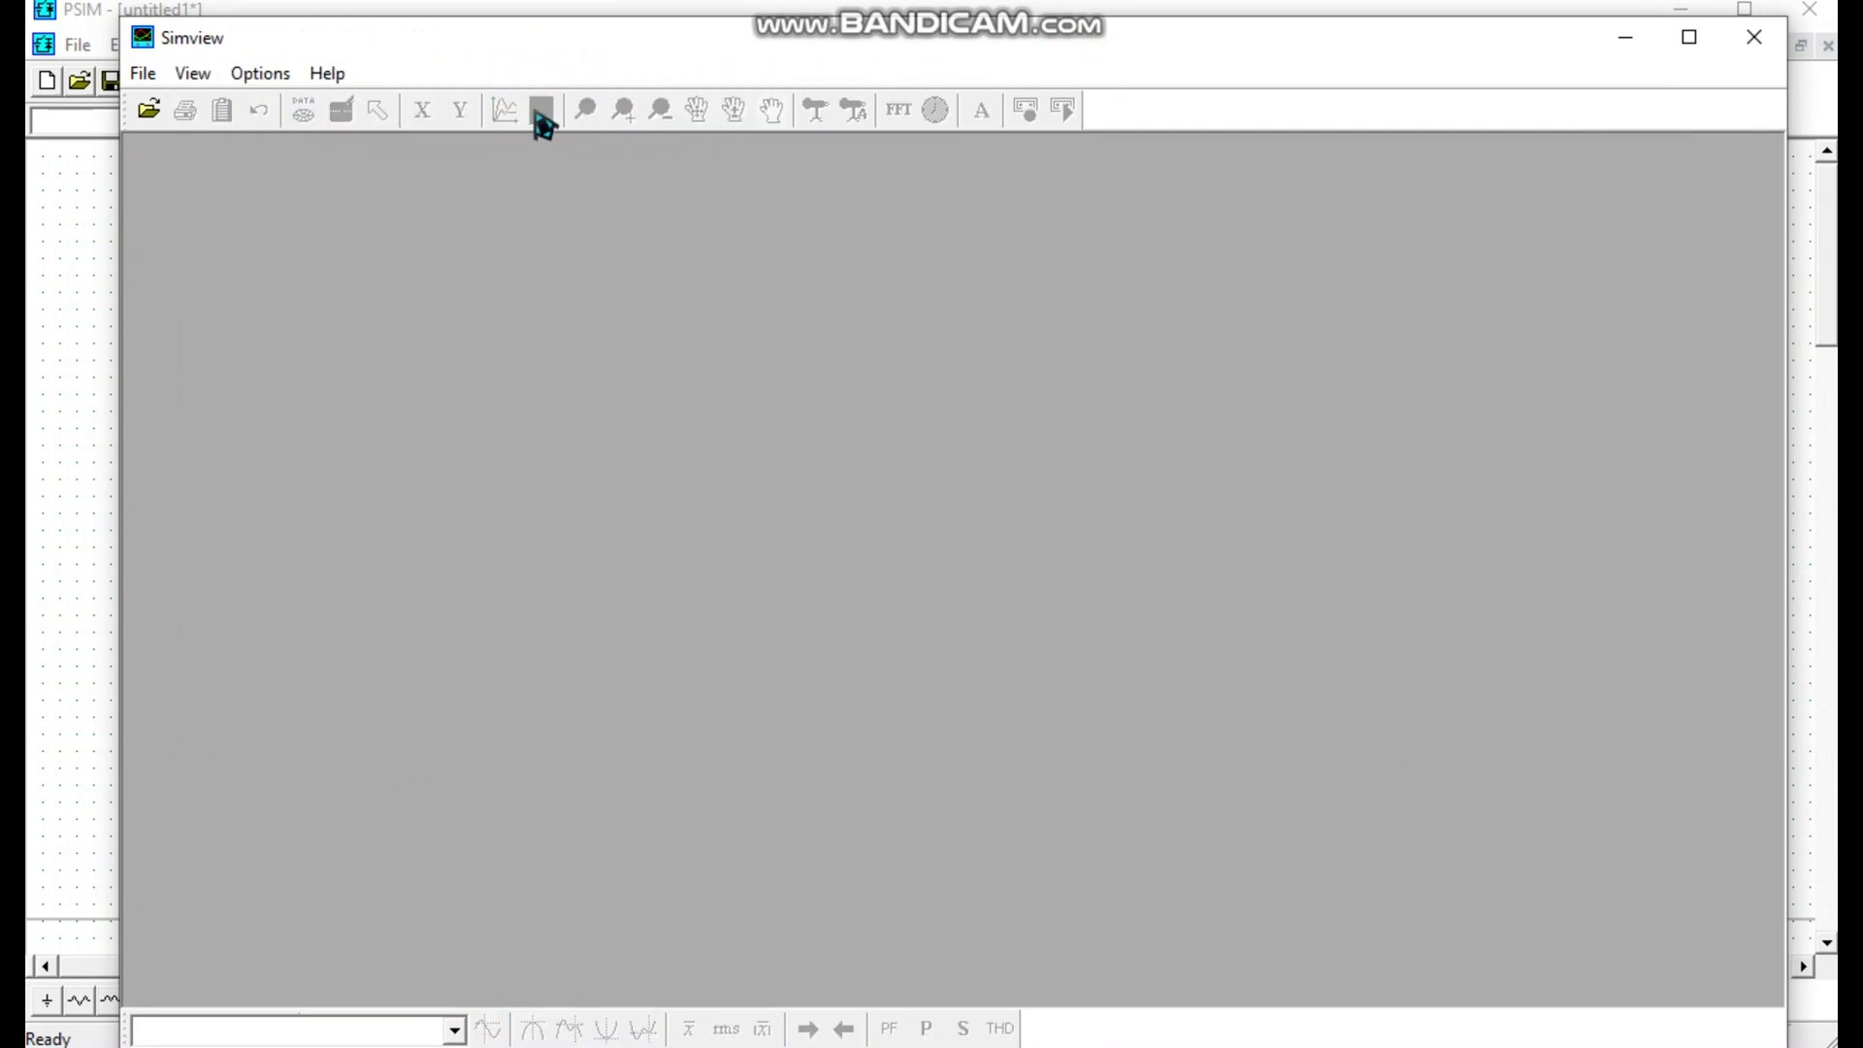
left_click(1639, 44)
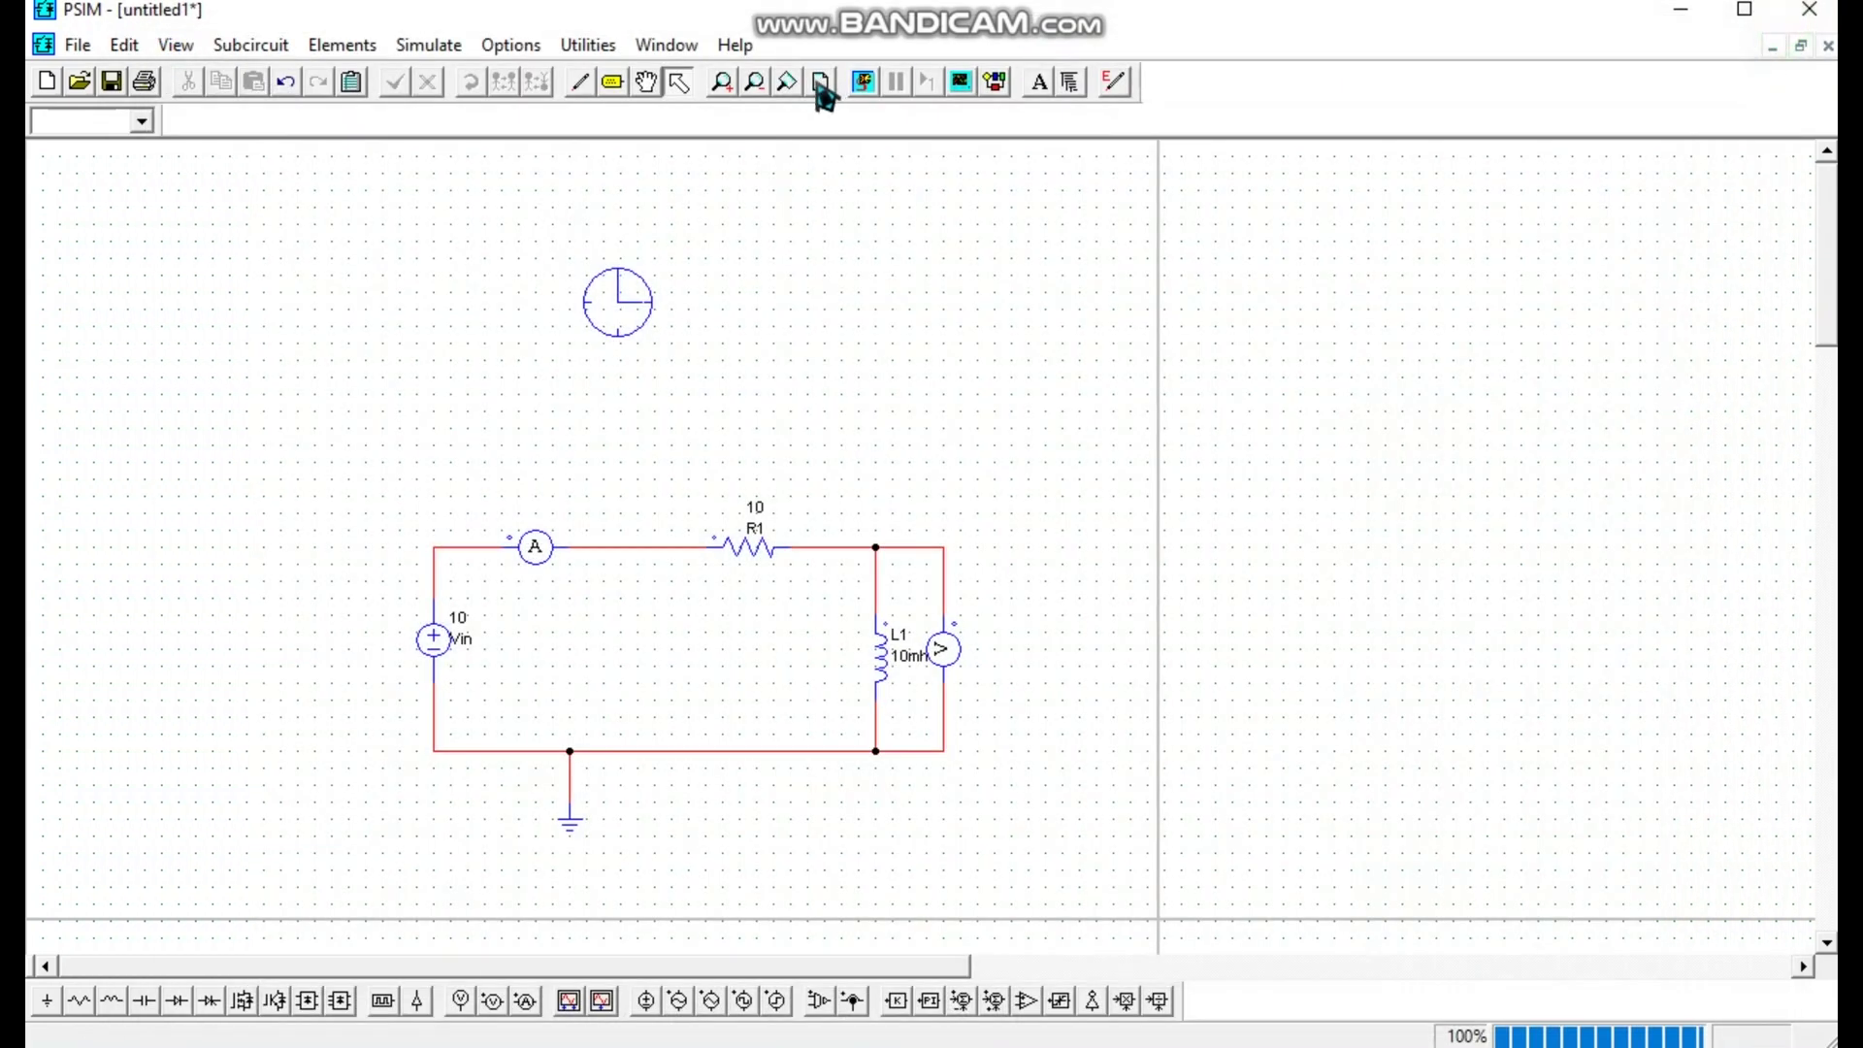
Rerun the simulation and choose I1 as the only displayed curve.
left_click(864, 104)
left_click(635, 36)
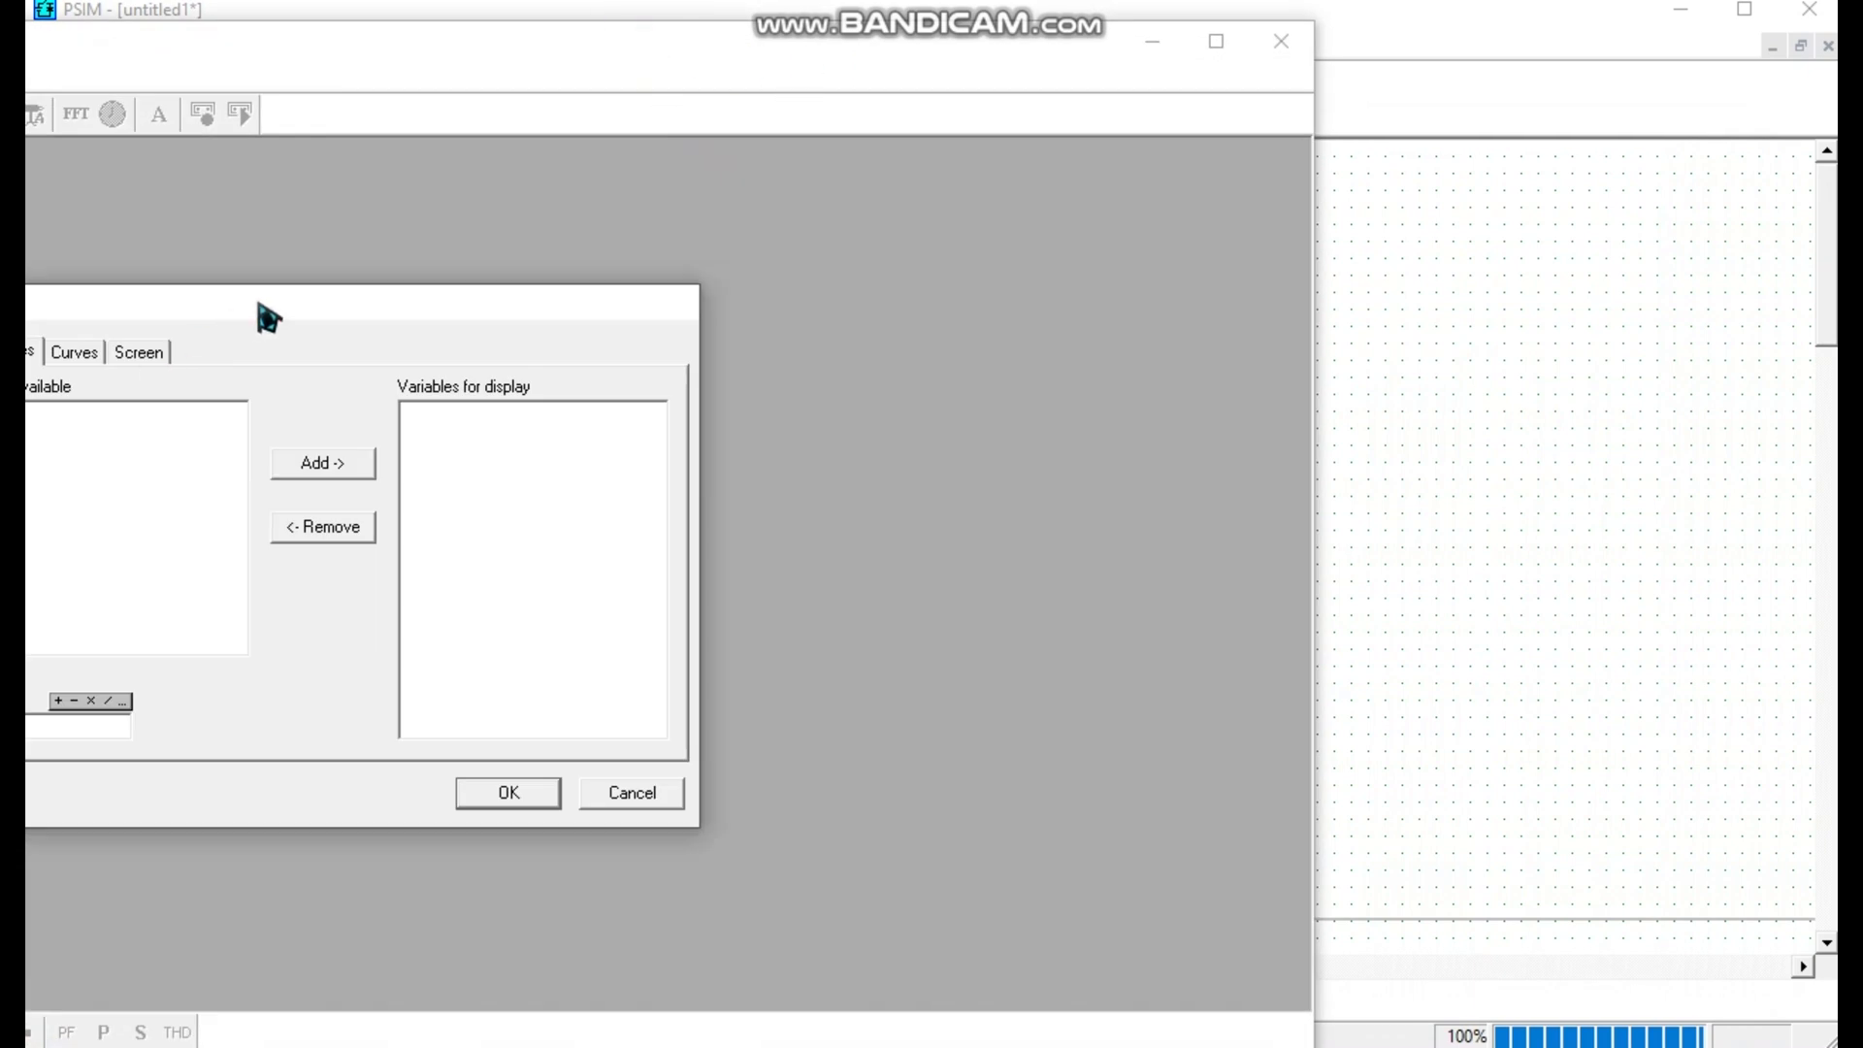
left_click(277, 305)
left_click(580, 330)
left_click(900, 390)
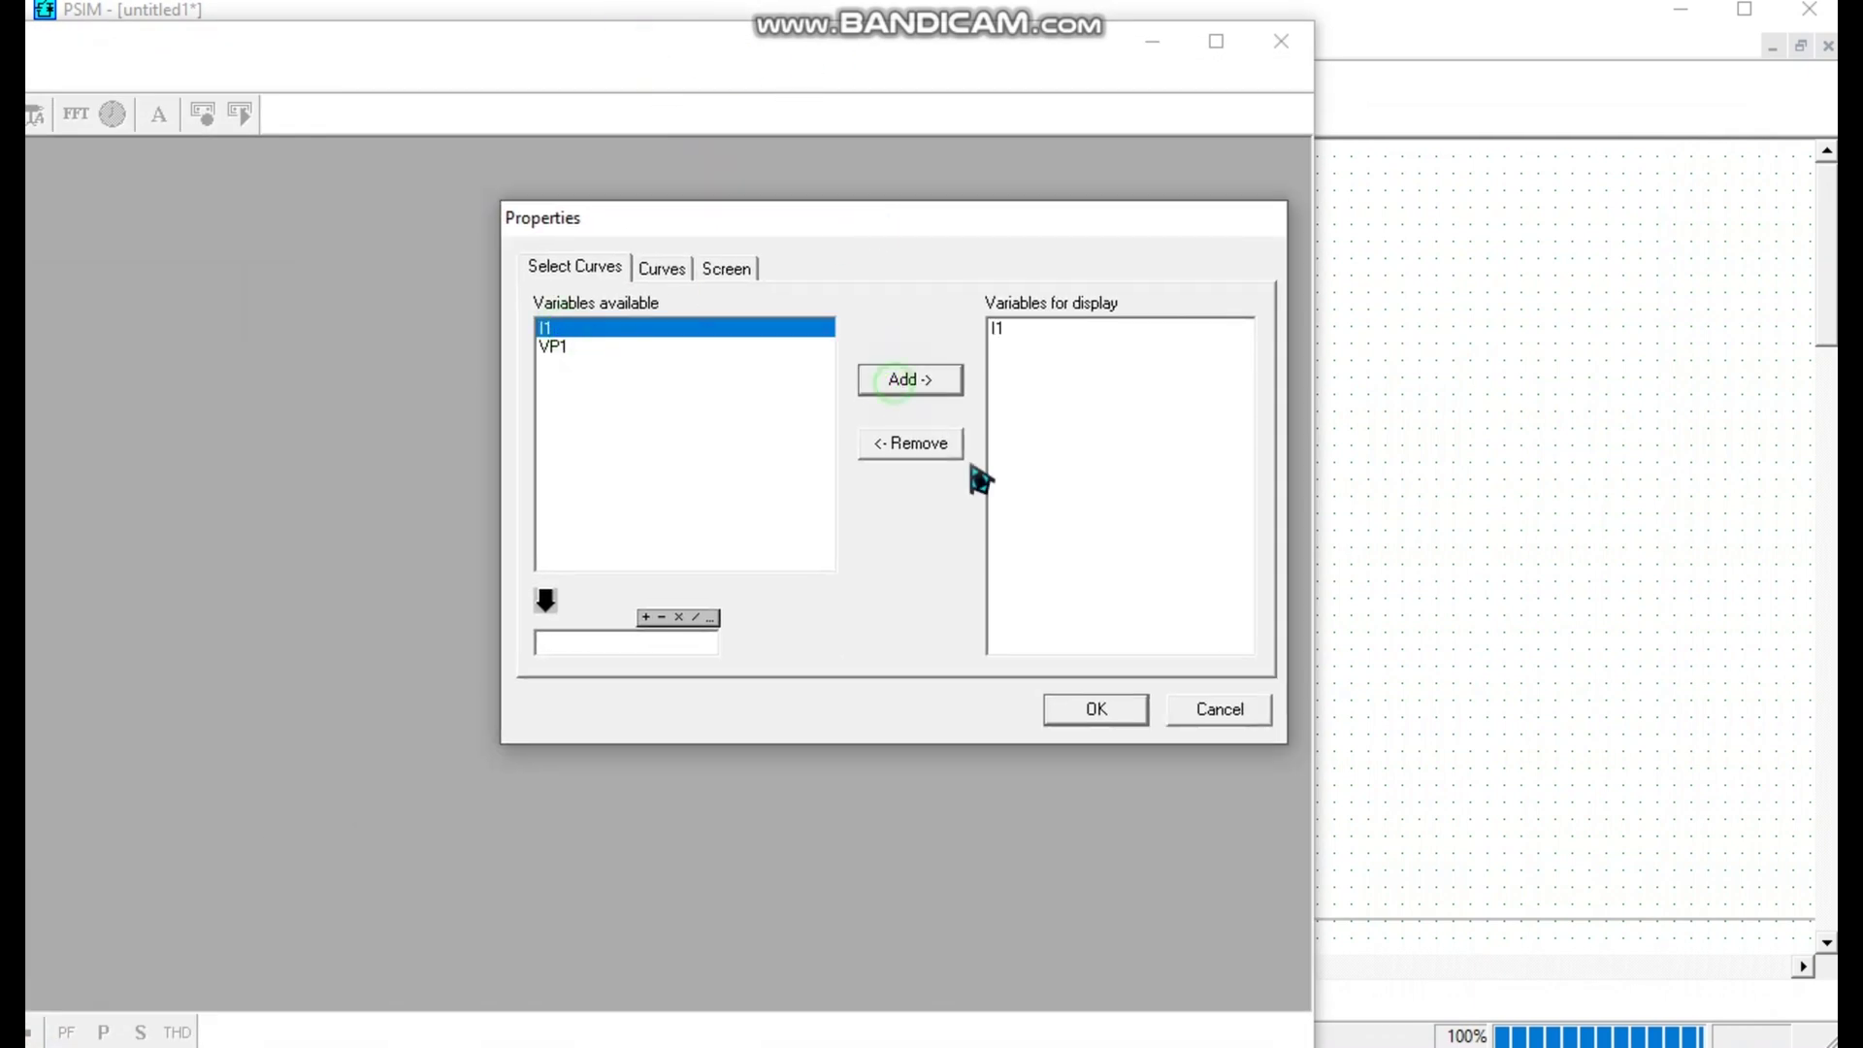
left_click(1091, 711)
Enlarge the I1 plot to fill the viewer and pan it to shift the axes.
double_click(686, 49)
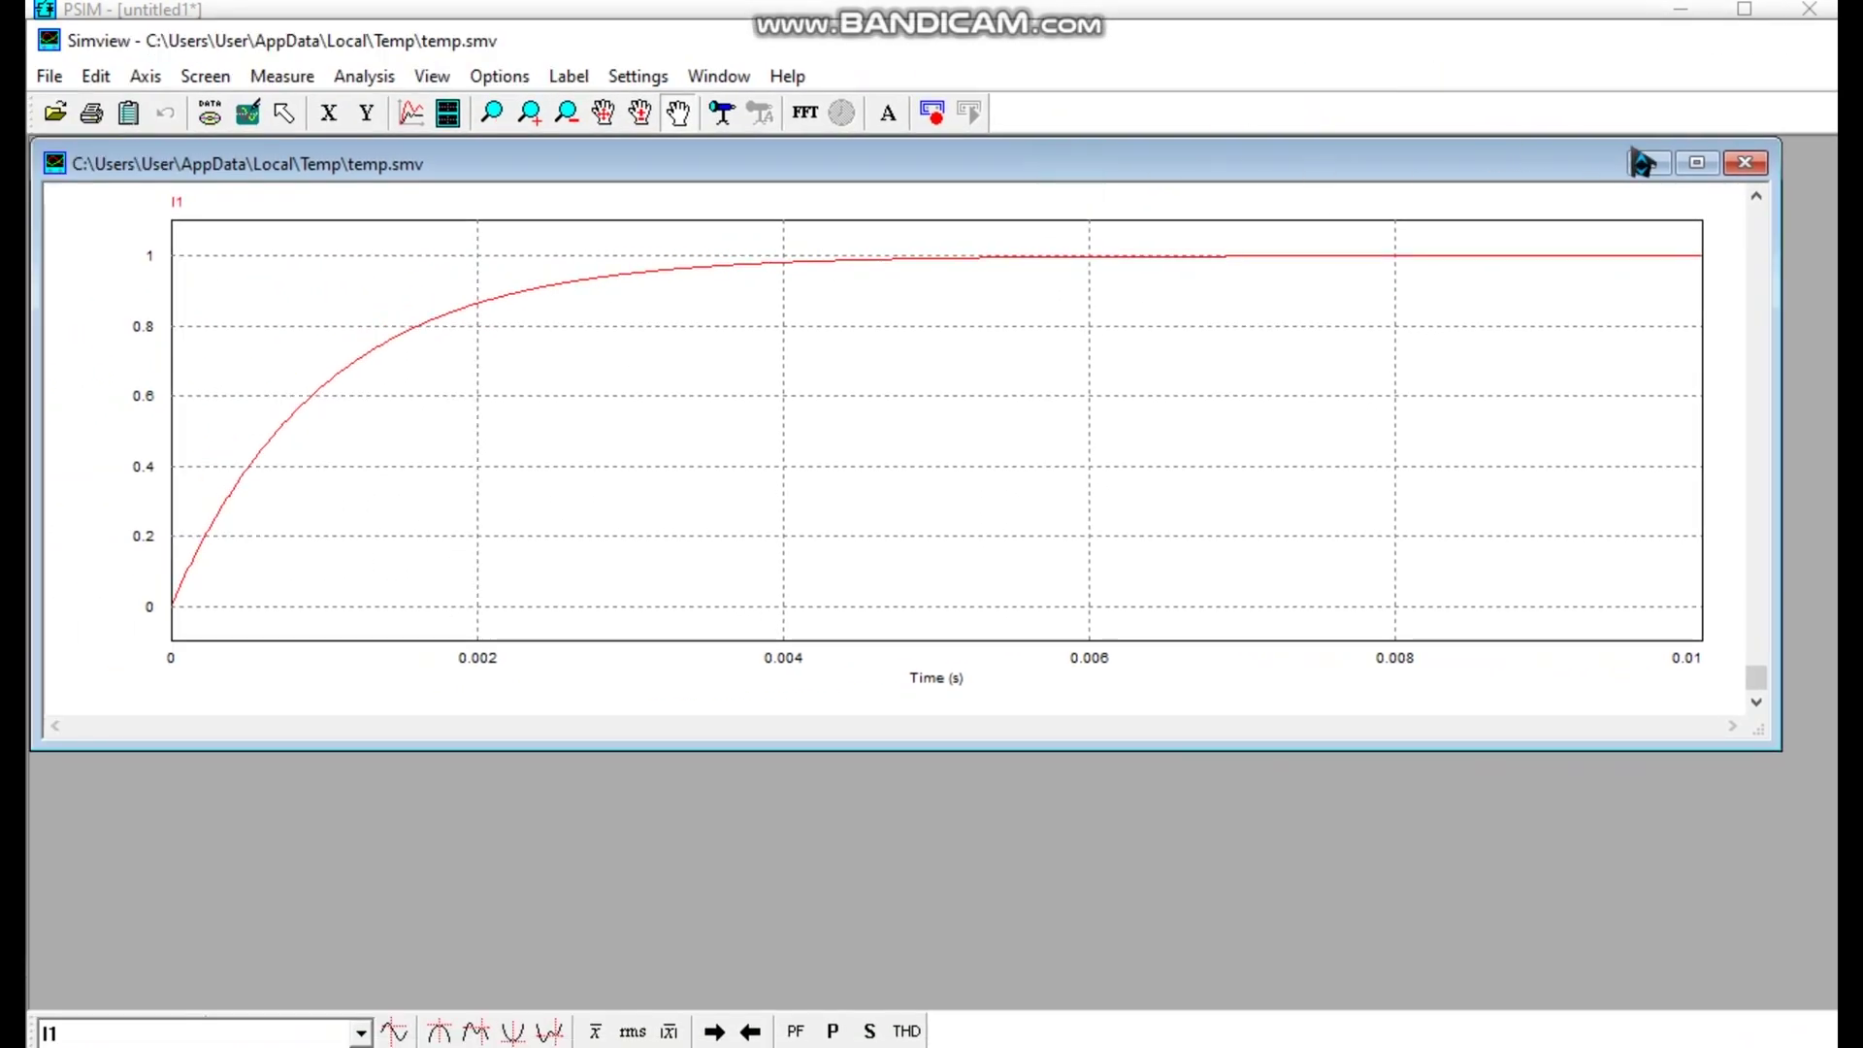
left_click(1697, 164)
left_click_drag(476, 179, 1256, 485)
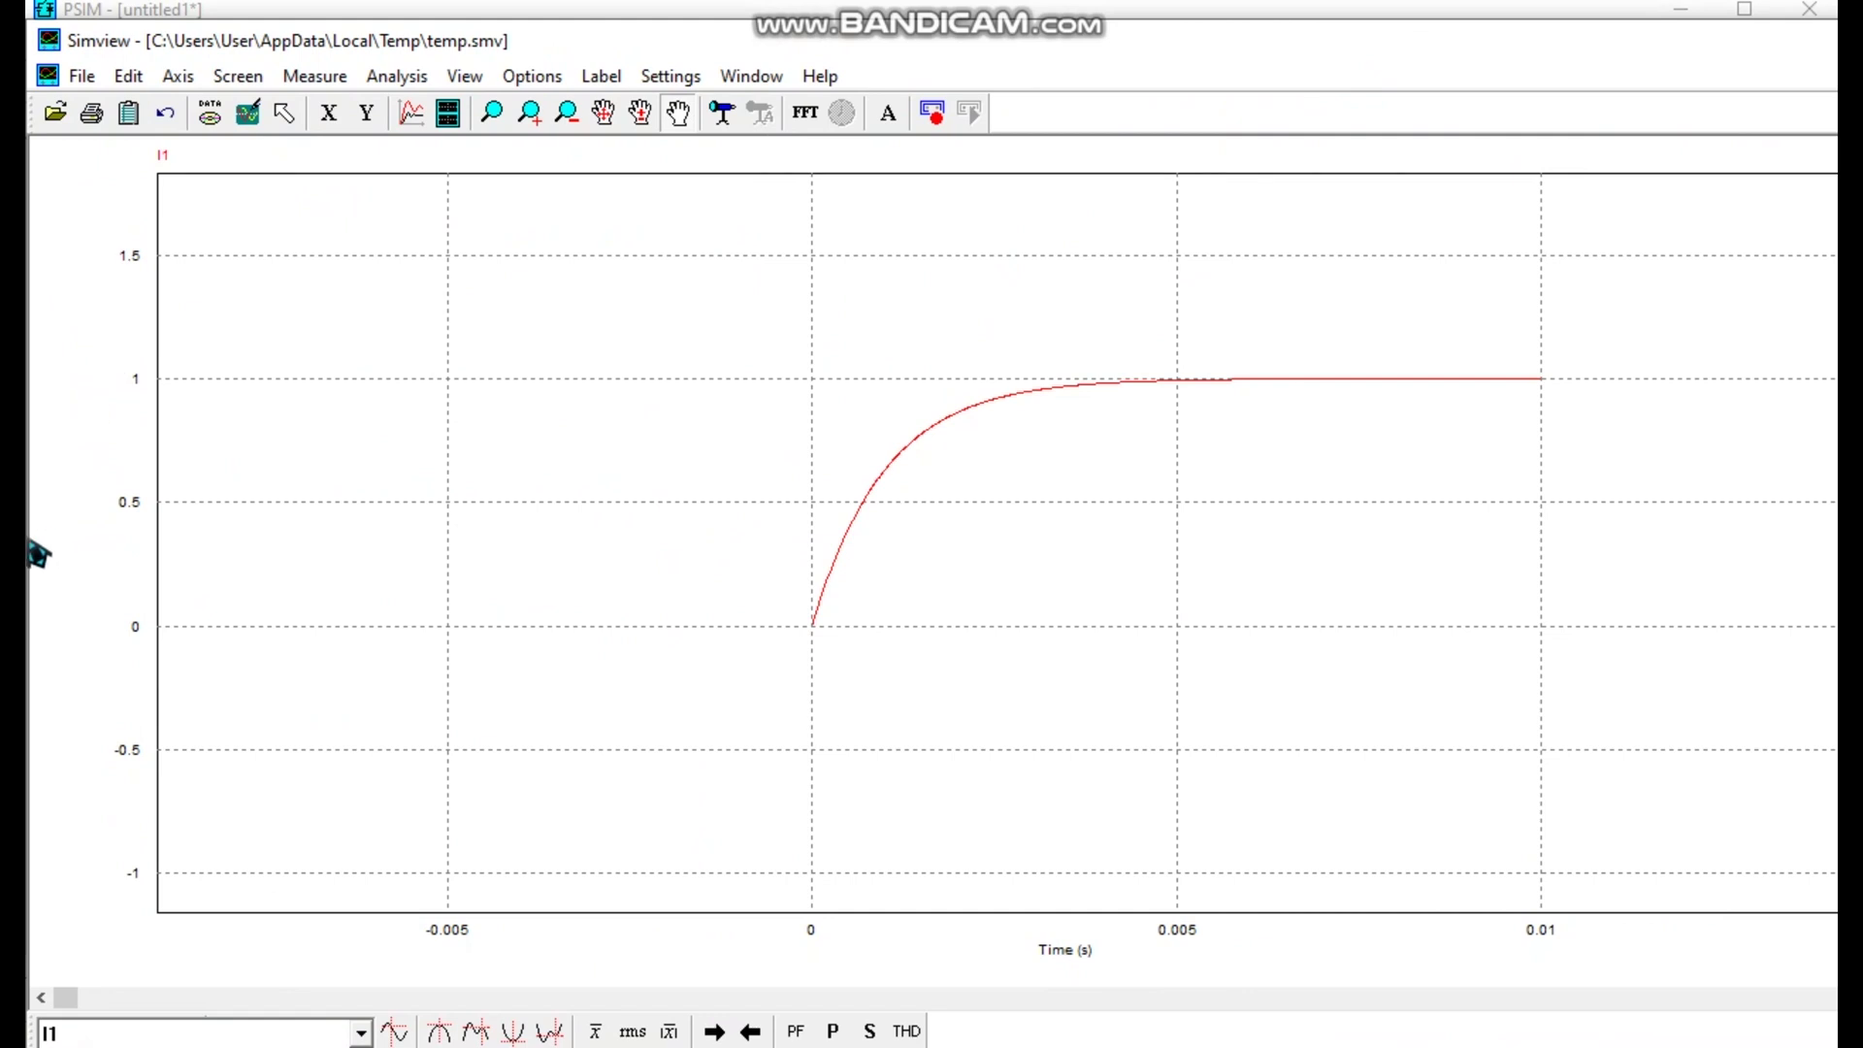
left_click_drag(29, 598, 303, 594)
left_click_drag(975, 32, 847, 32)
left_click(1752, 577)
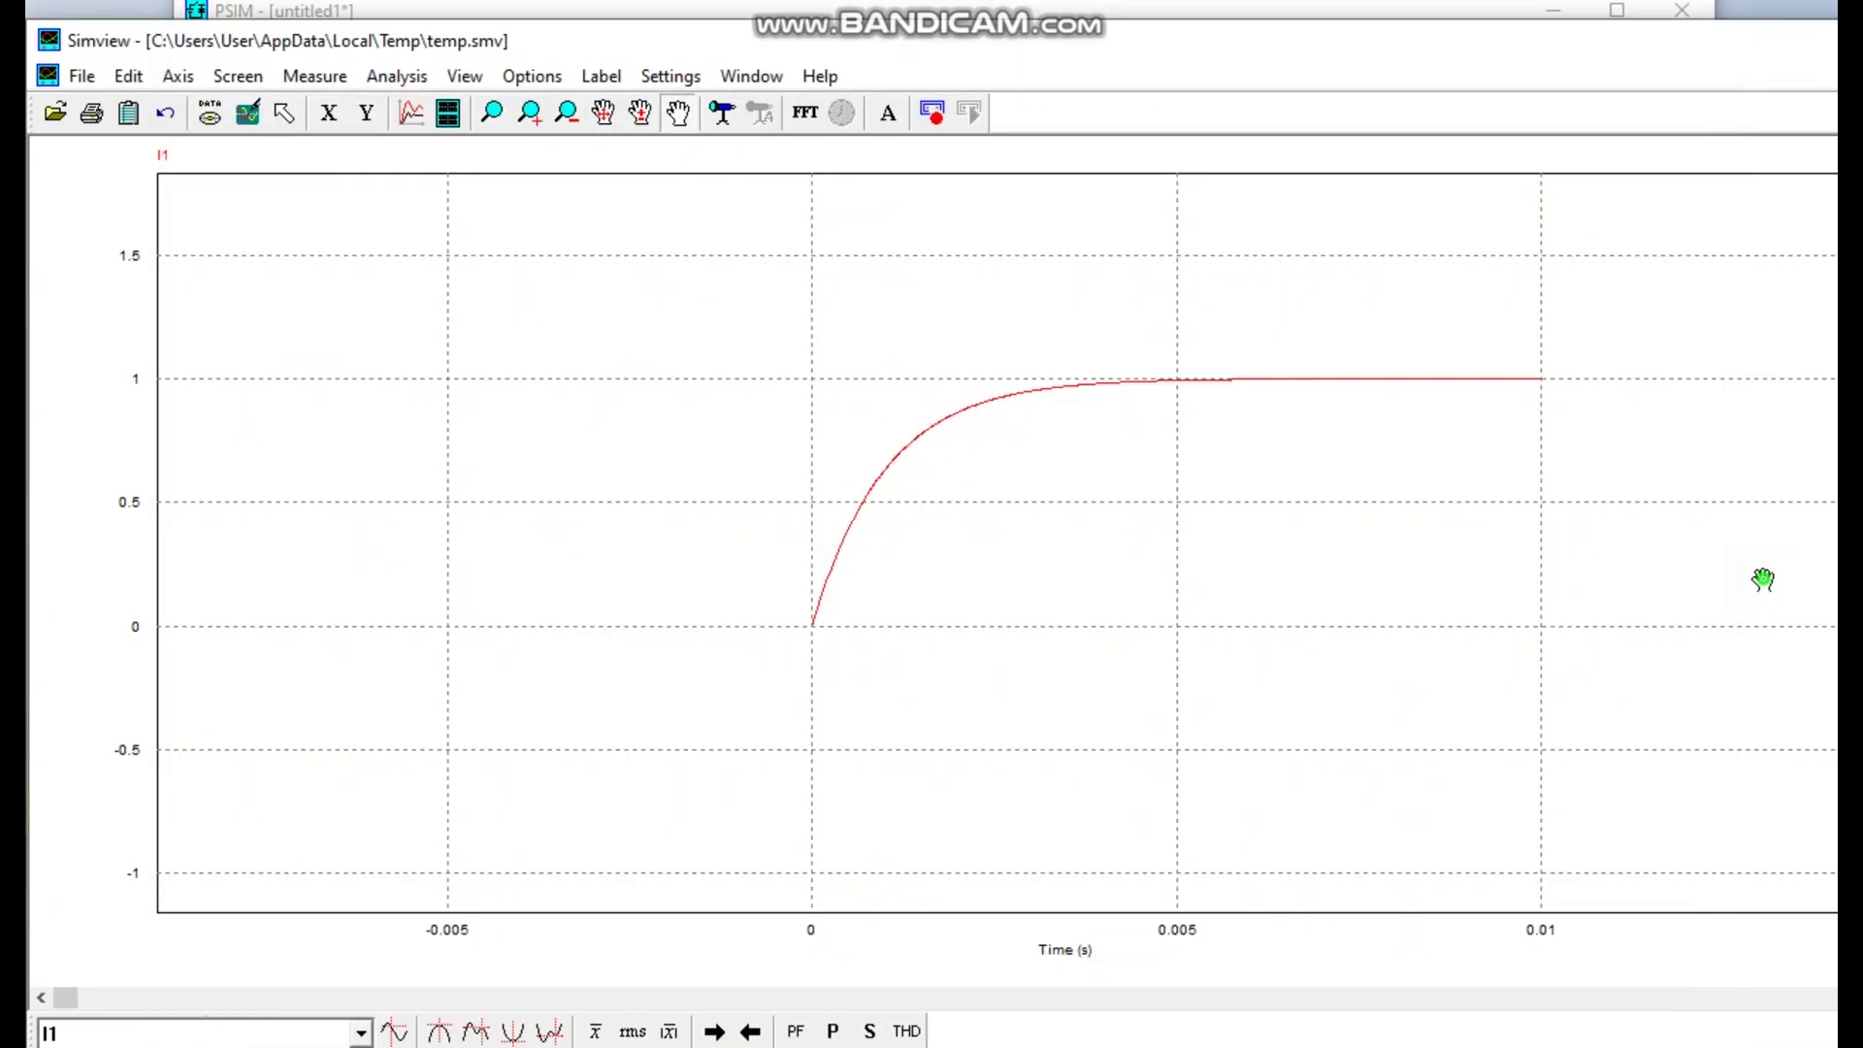
left_click_drag(36, 643, 36, 659)
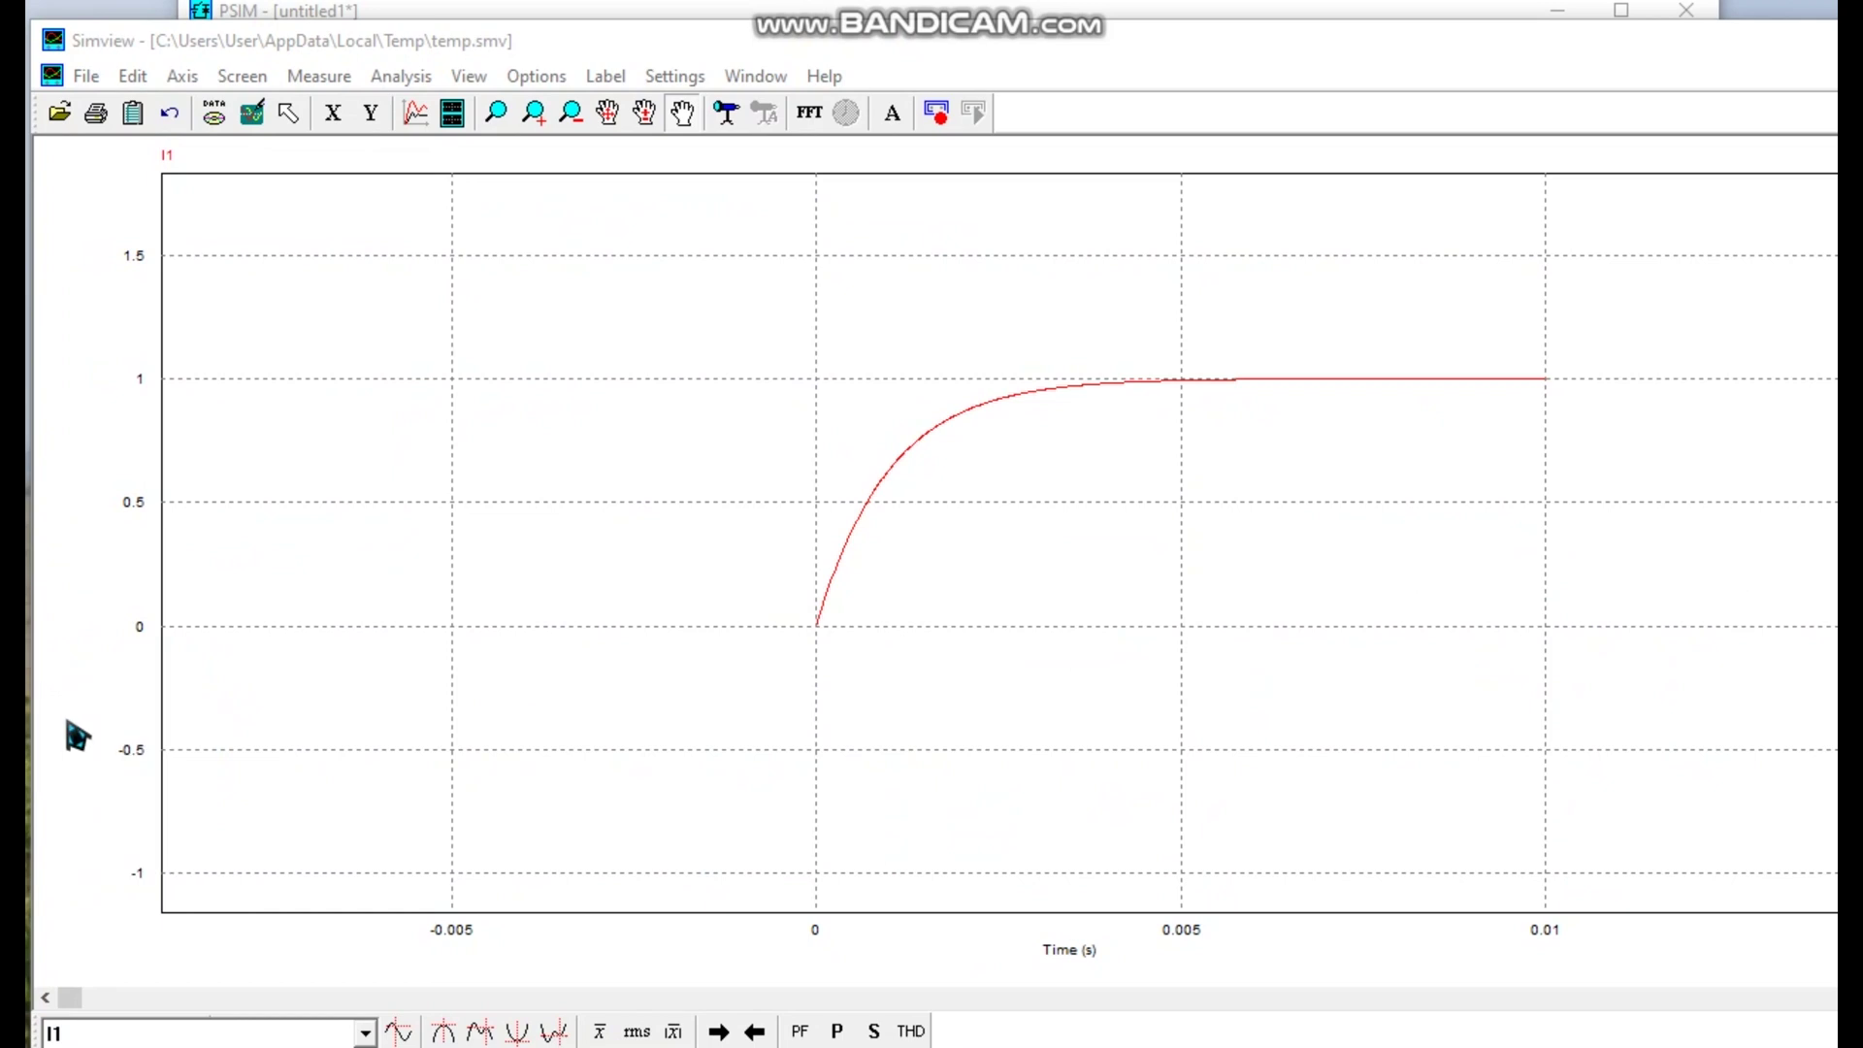
Turn on measurement mode for the I1 plot and resize the viewer and schematic windows.
left_click(725, 112)
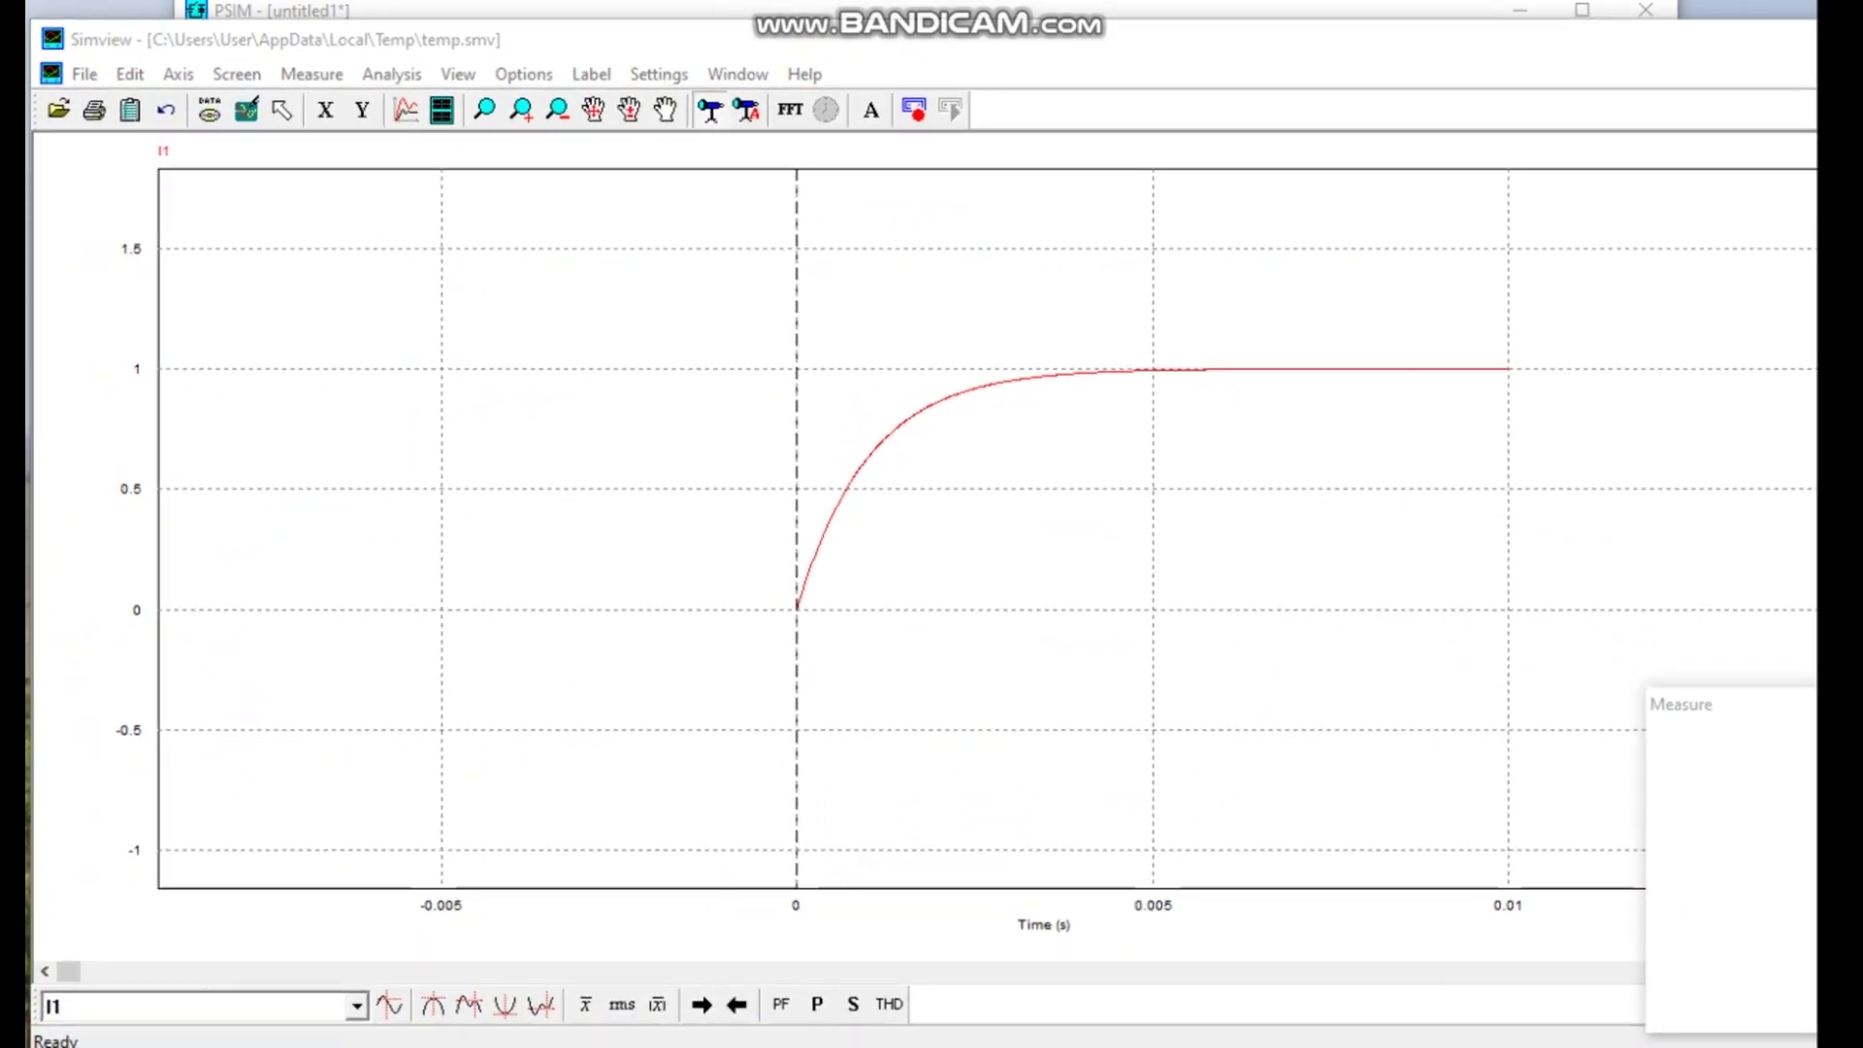
left_click_drag(695, 43, 727, 45)
left_click_drag(73, 652, 237, 645)
left_click_drag(183, 550, 281, 592)
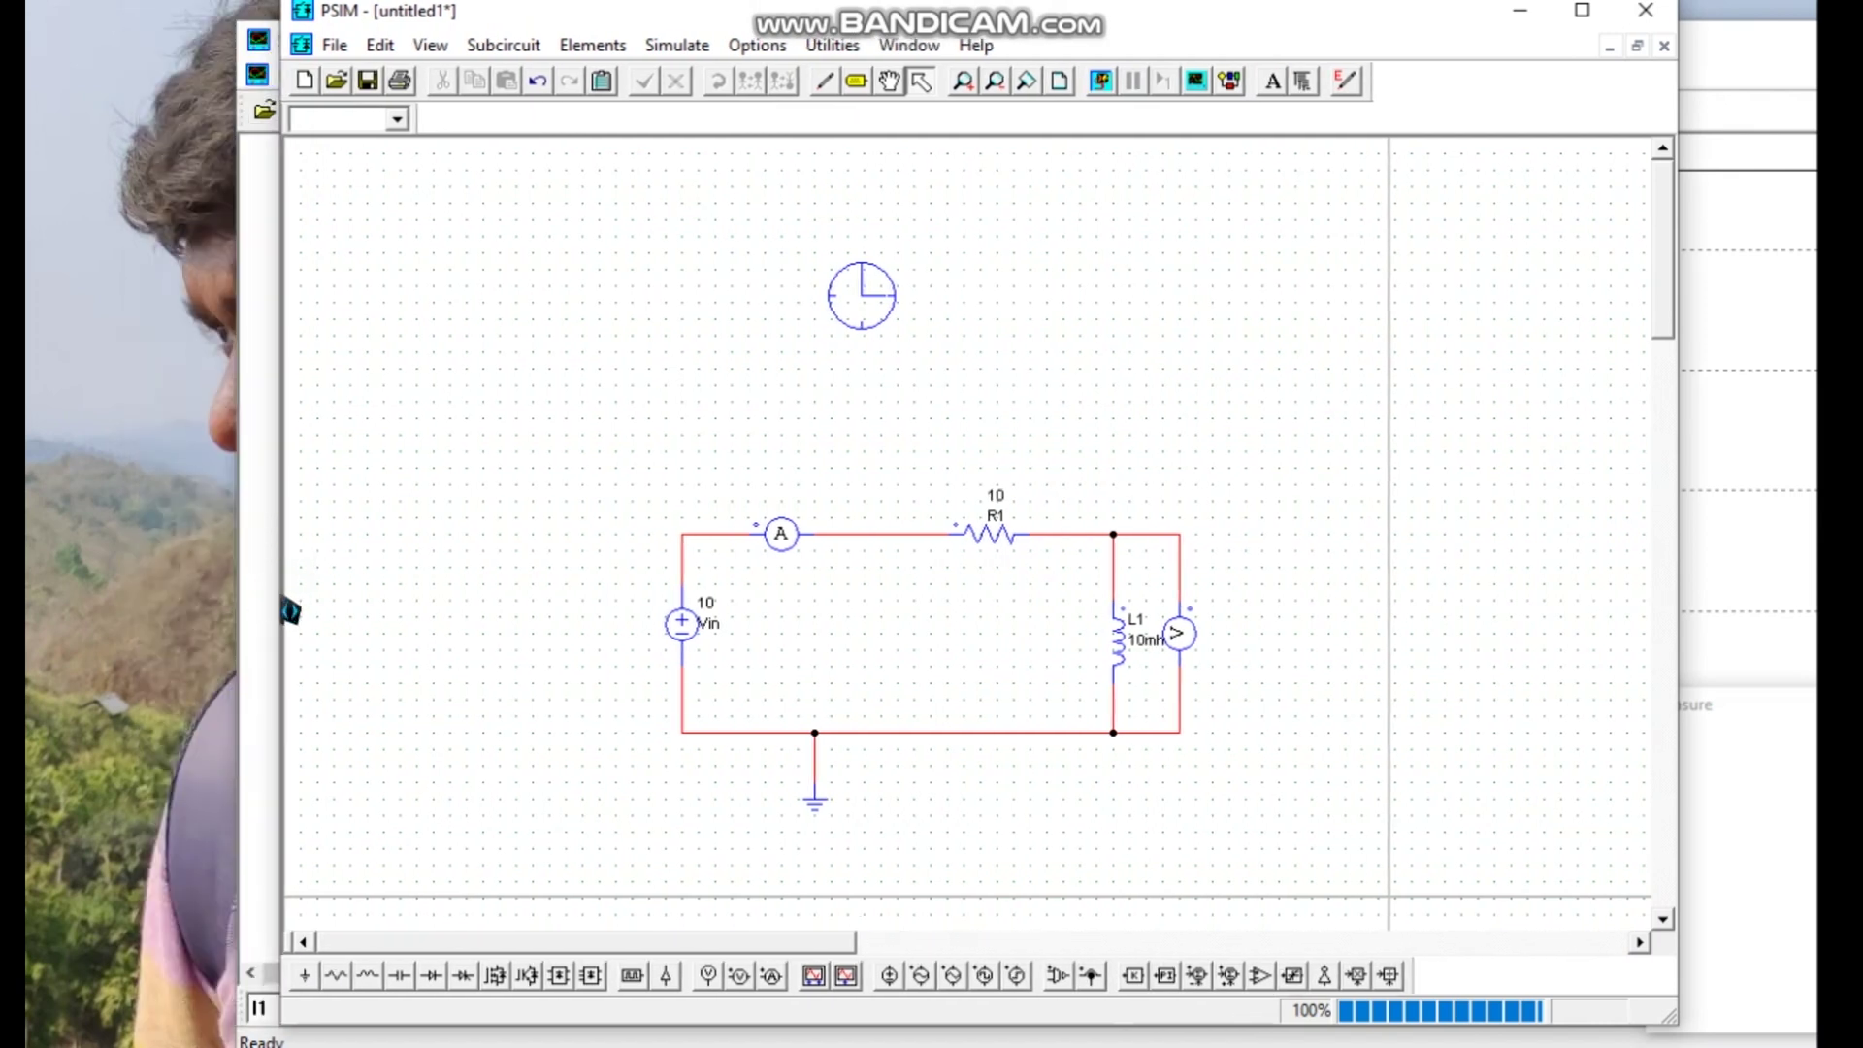
Widen the PSIM schematic window on both sides and move the viewer up-left.
left_click_drag(283, 603, 28, 594)
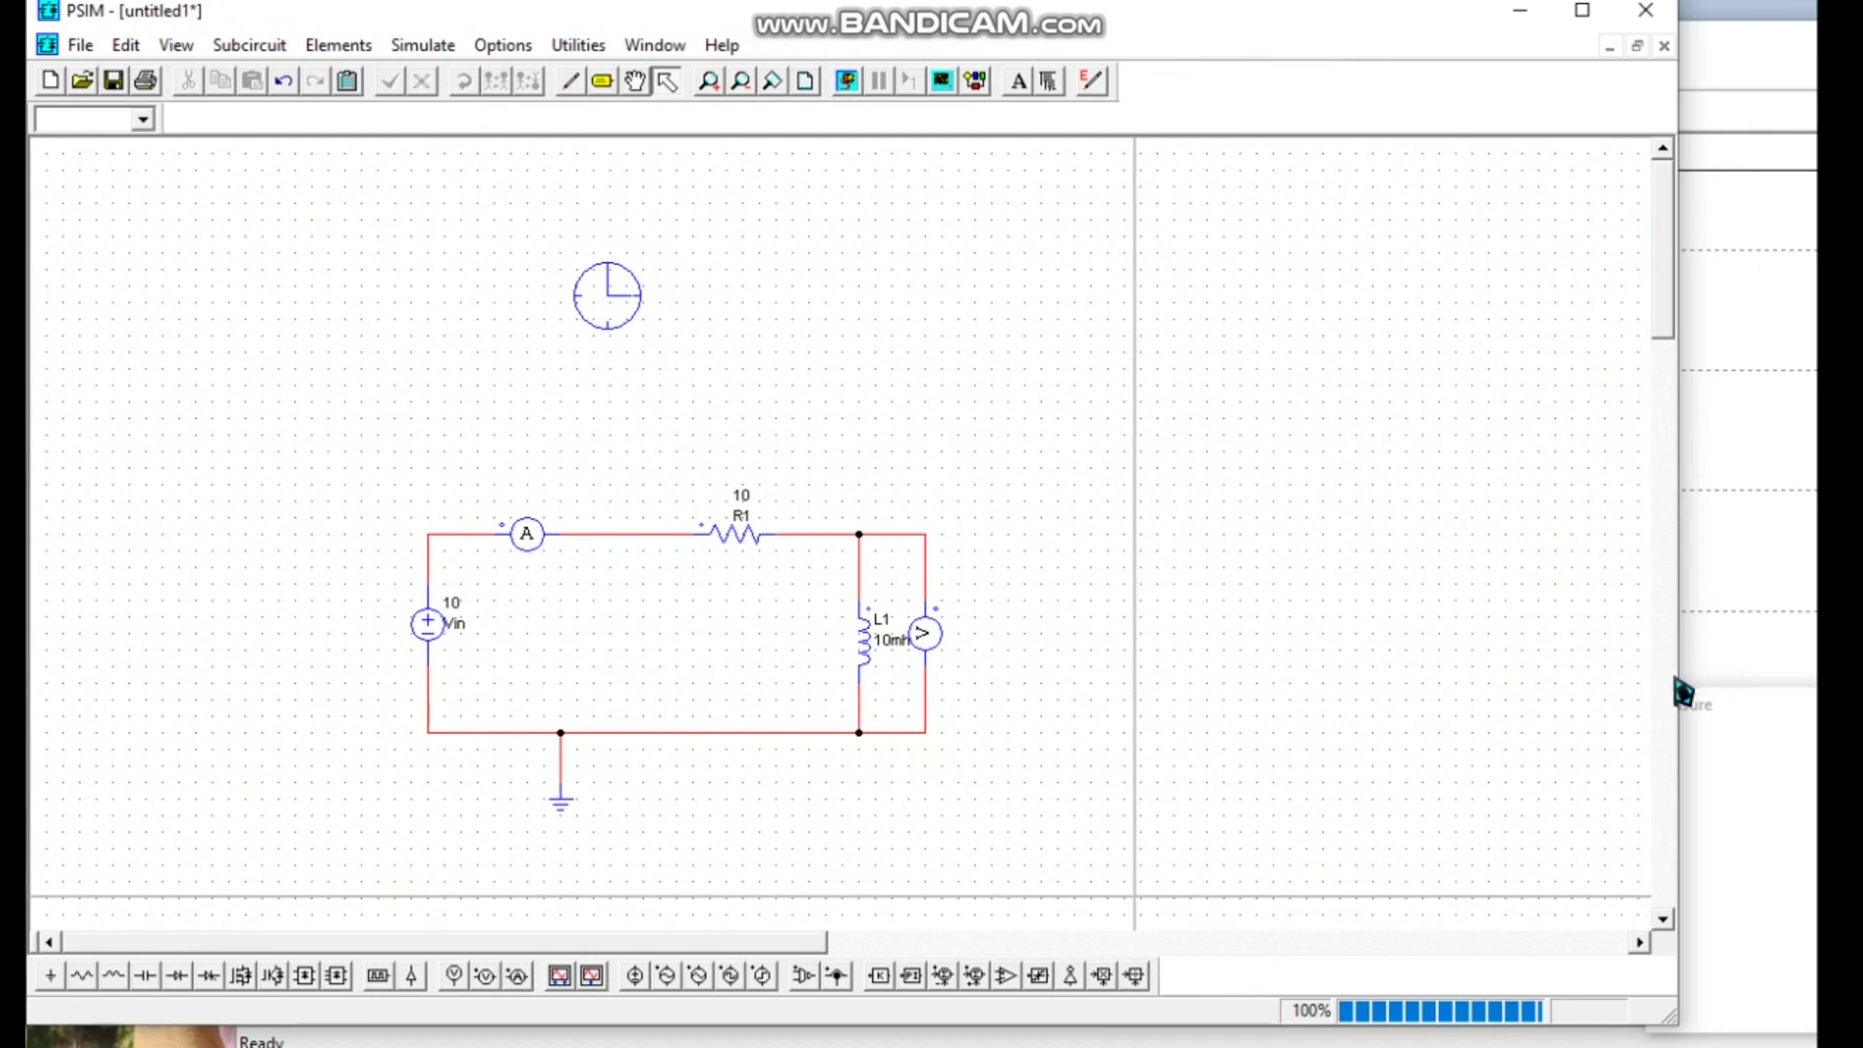
left_click_drag(1681, 691, 1825, 706)
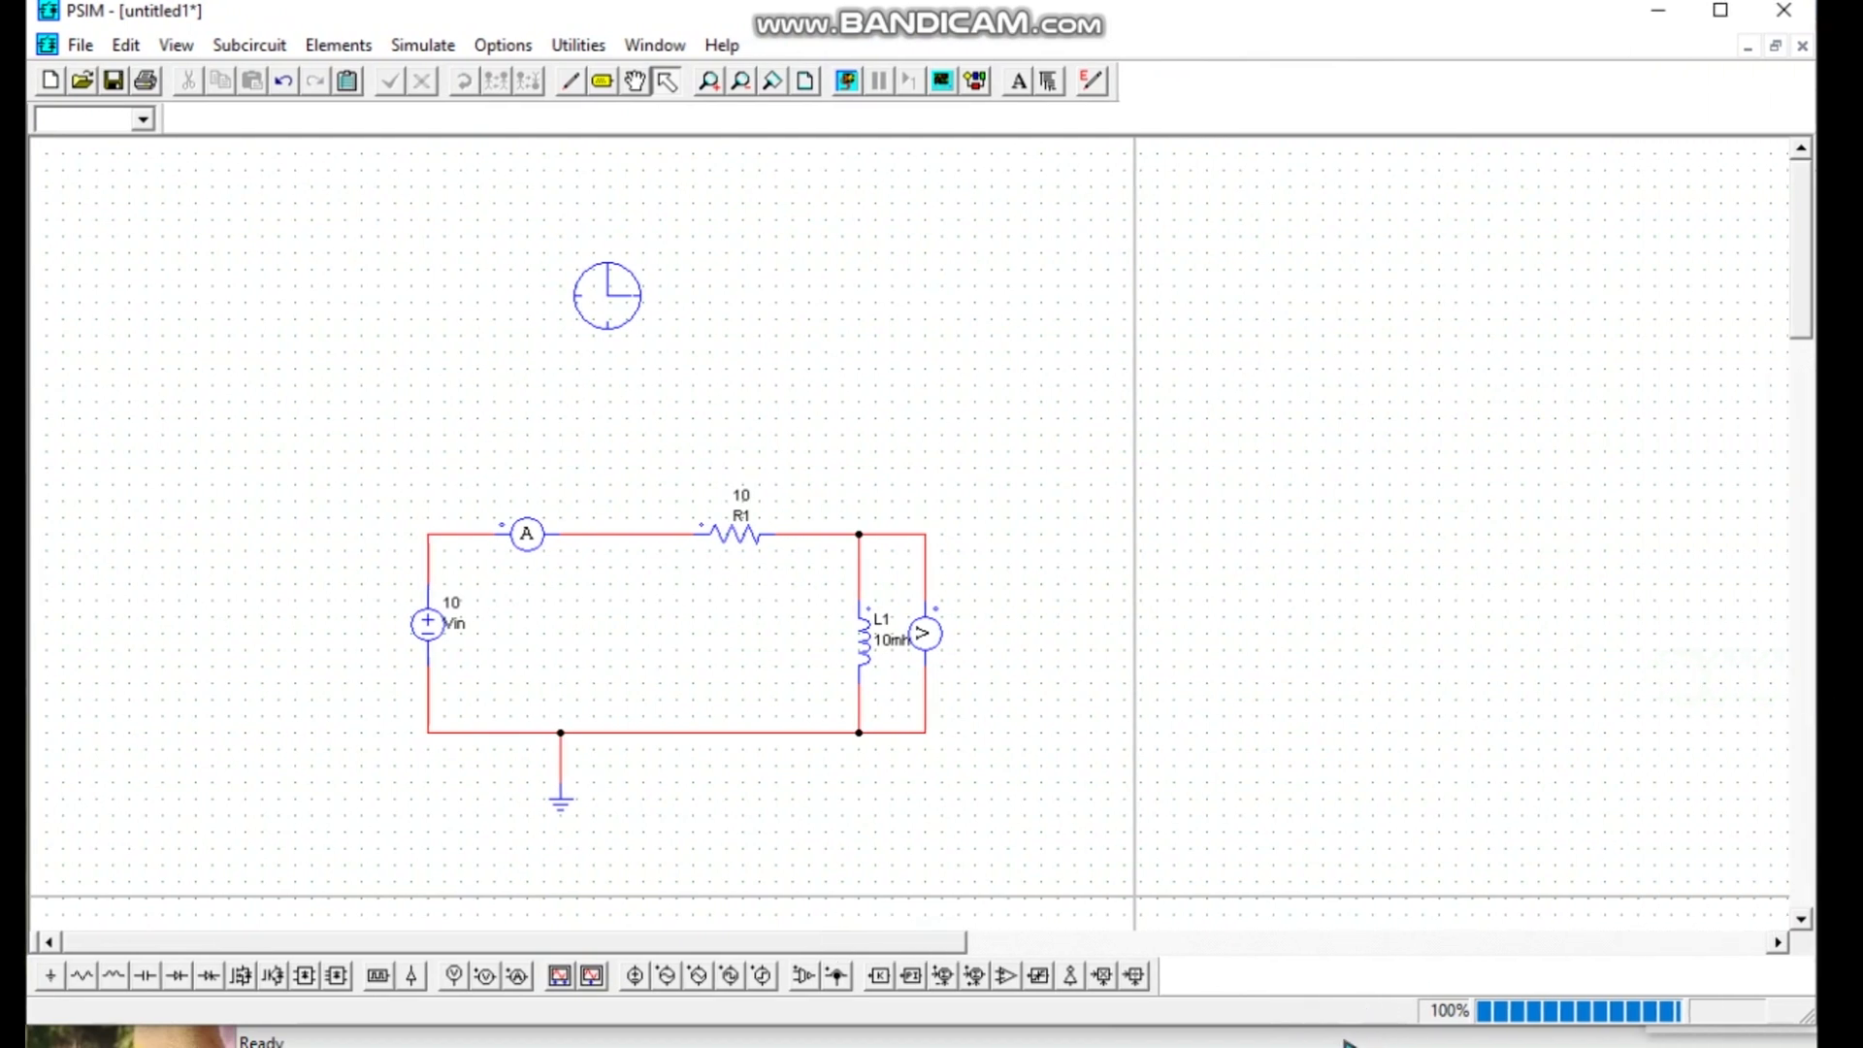
left_click_drag(1217, 56, 1038, 30)
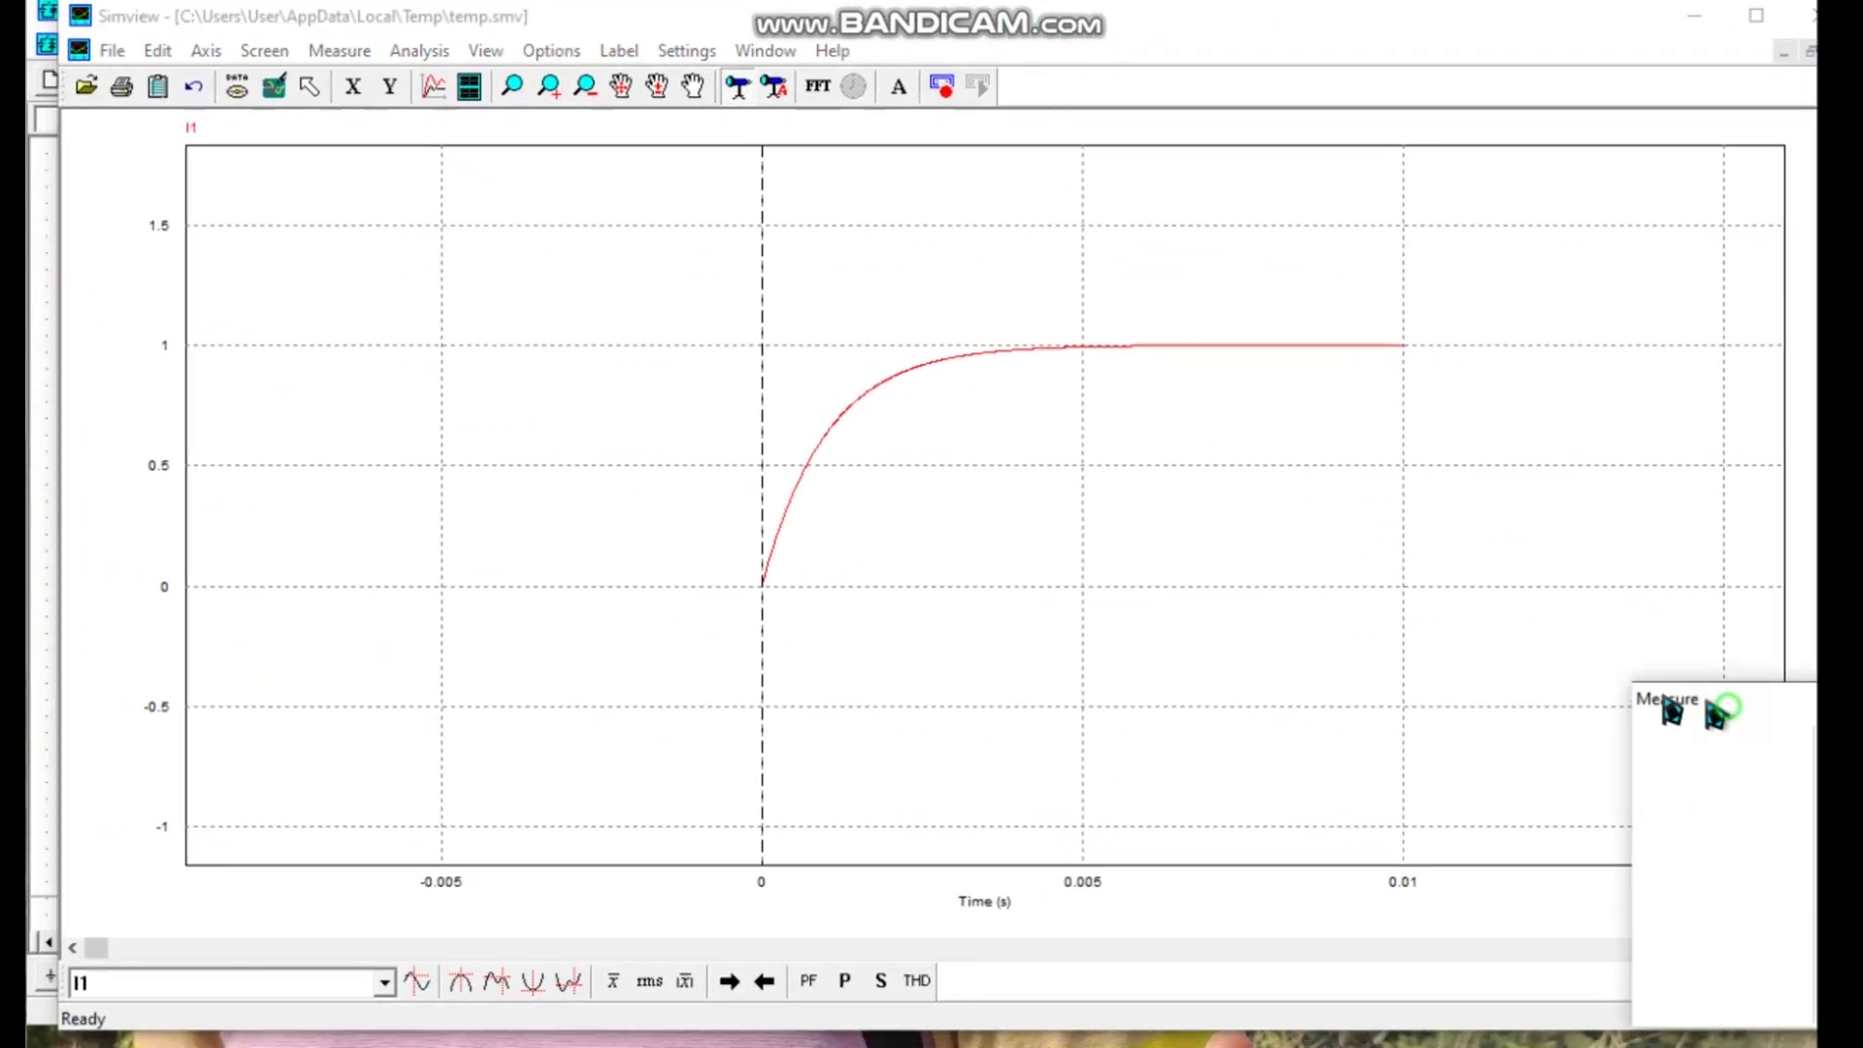
Close the measurement panel, leaving the I1 curve in view.
left_click_drag(1676, 711, 1249, 674)
left_click(1503, 663)
scroll(1340, 464, "up", 1)
scroll(1414, 464, "down", 1)
scroll(1406, 475, "up", 1)
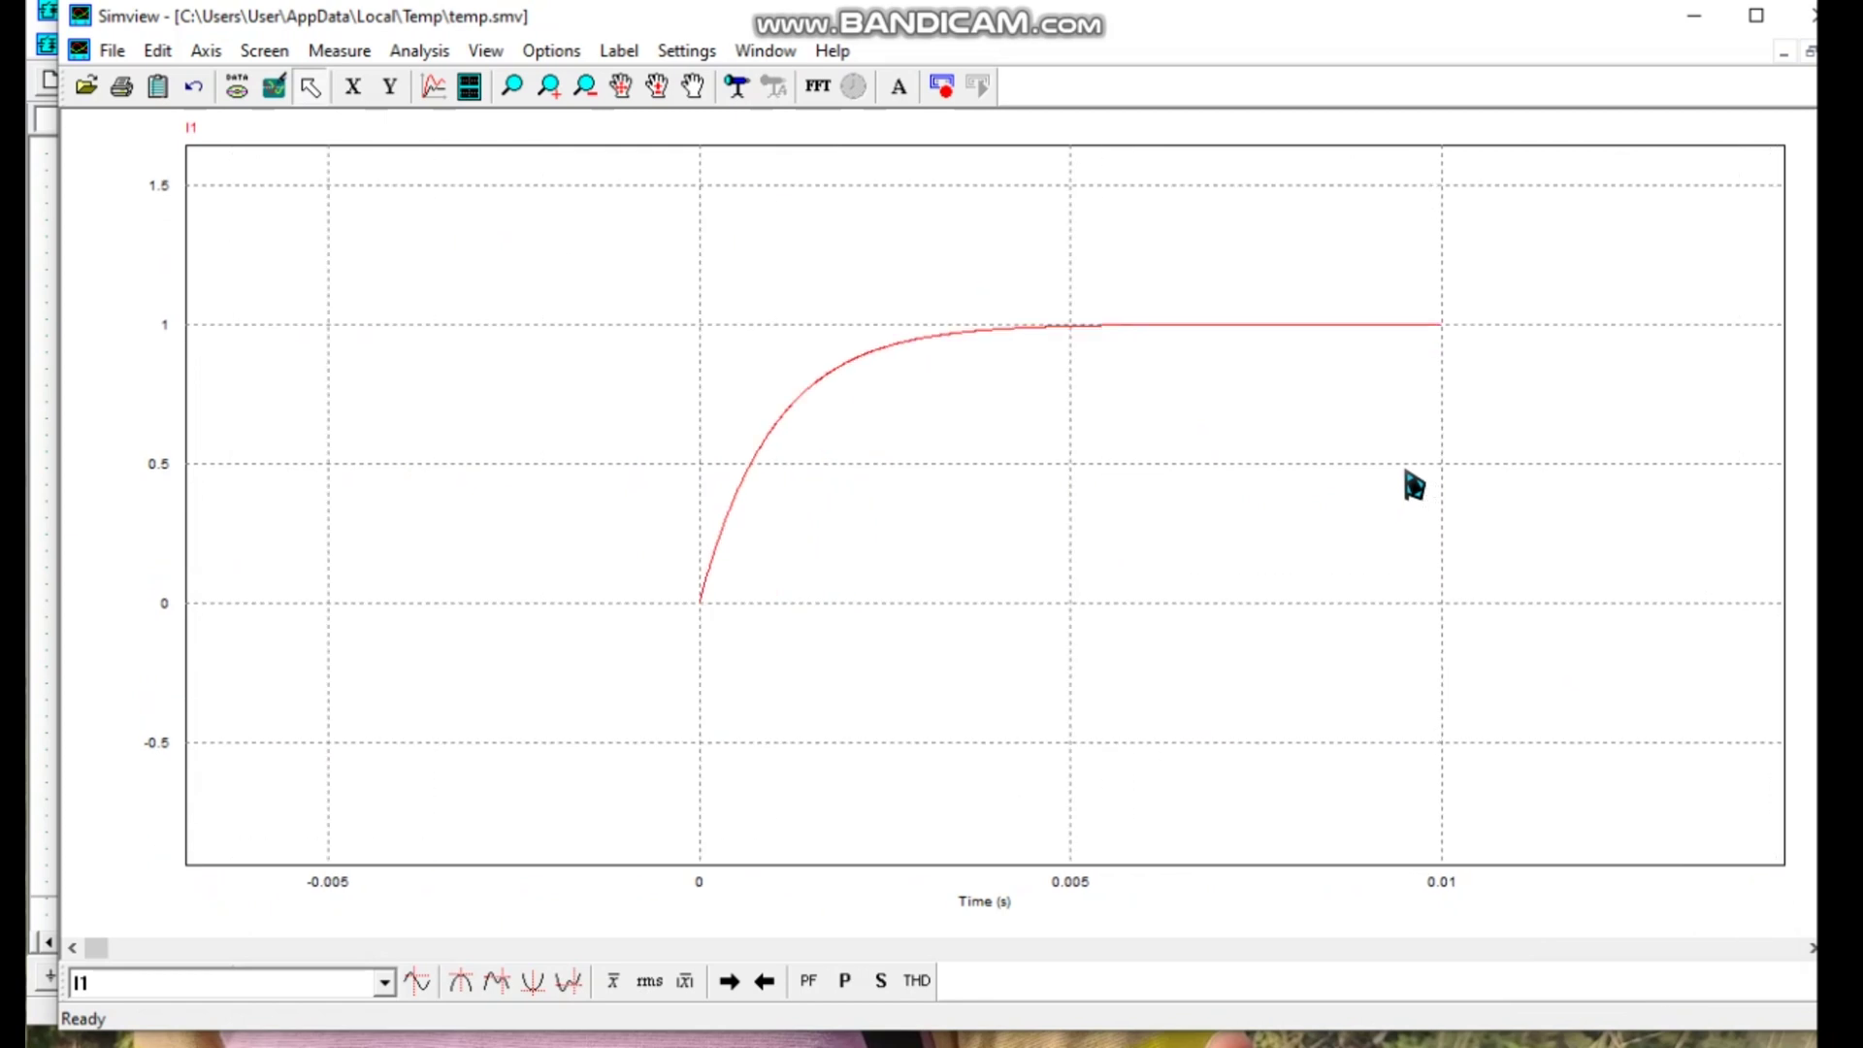
left_click(467, 97)
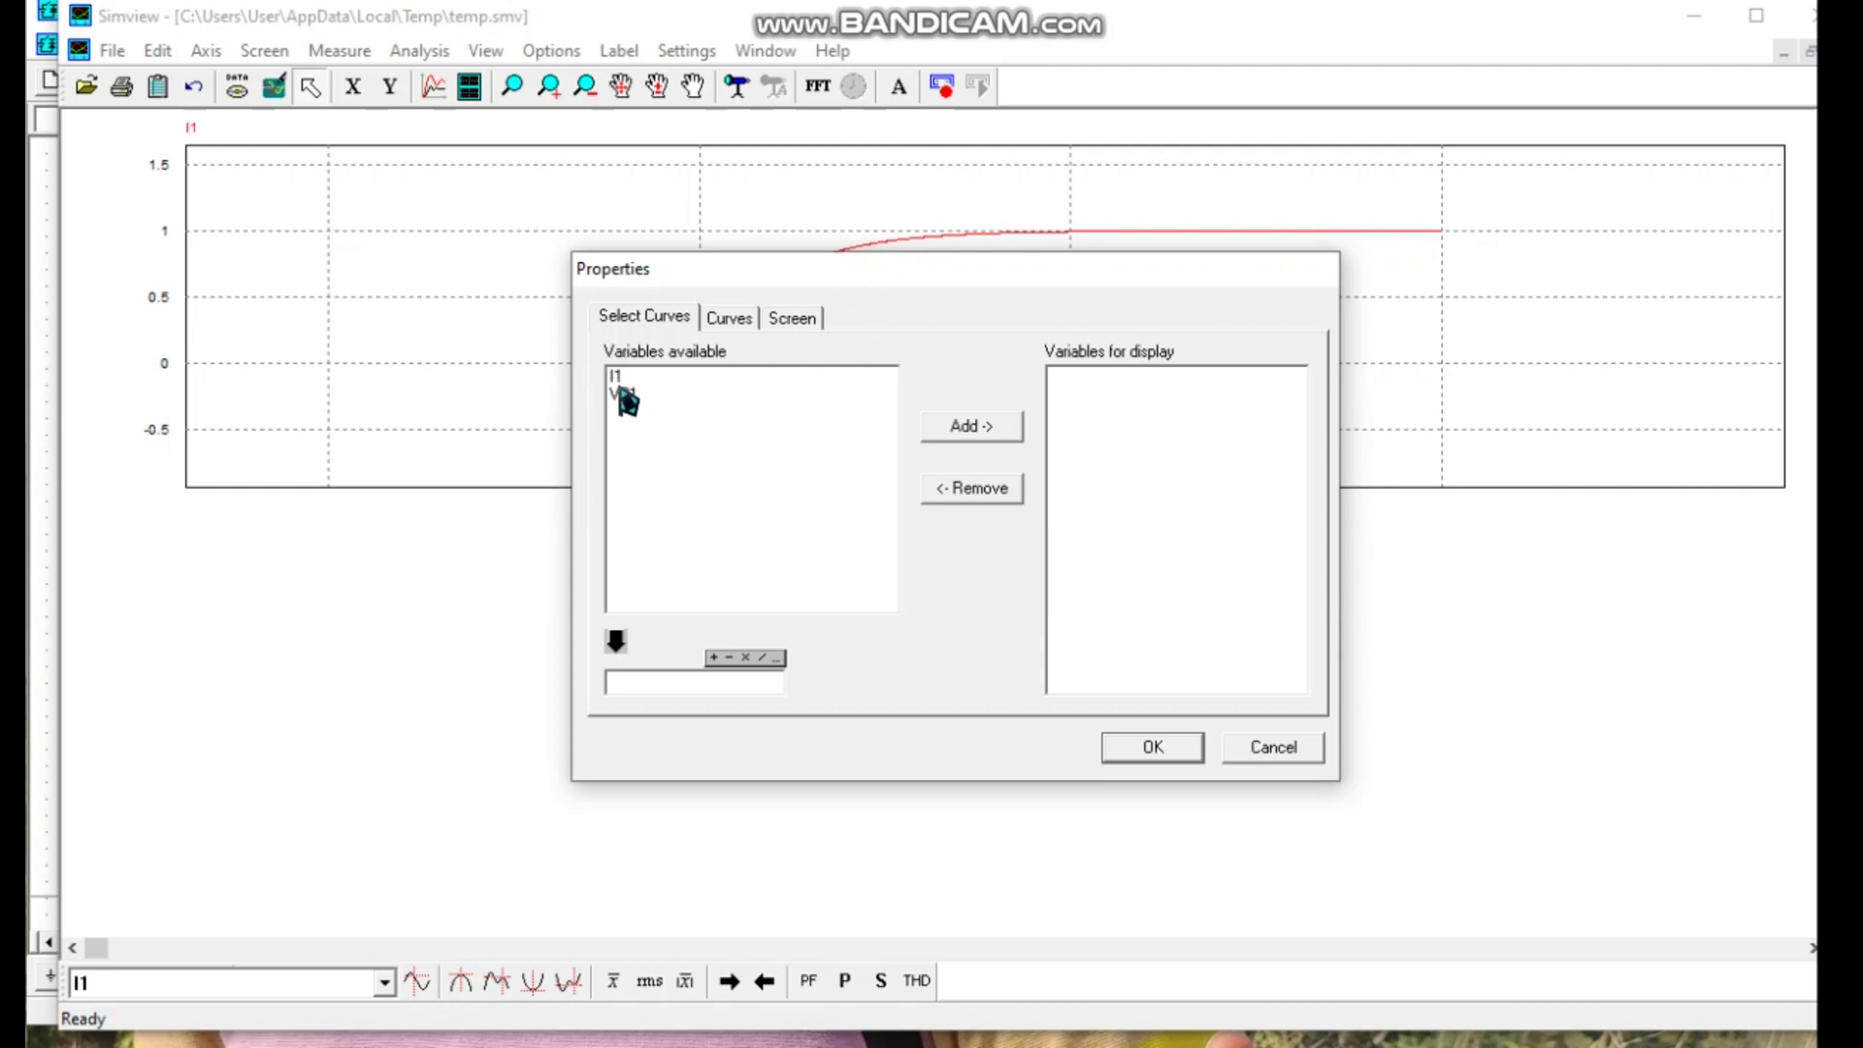
Display VP1 in a second Simview plot below the I1 current, then reposition the viewer window.
left_click(624, 394)
left_click(969, 426)
left_click(1152, 747)
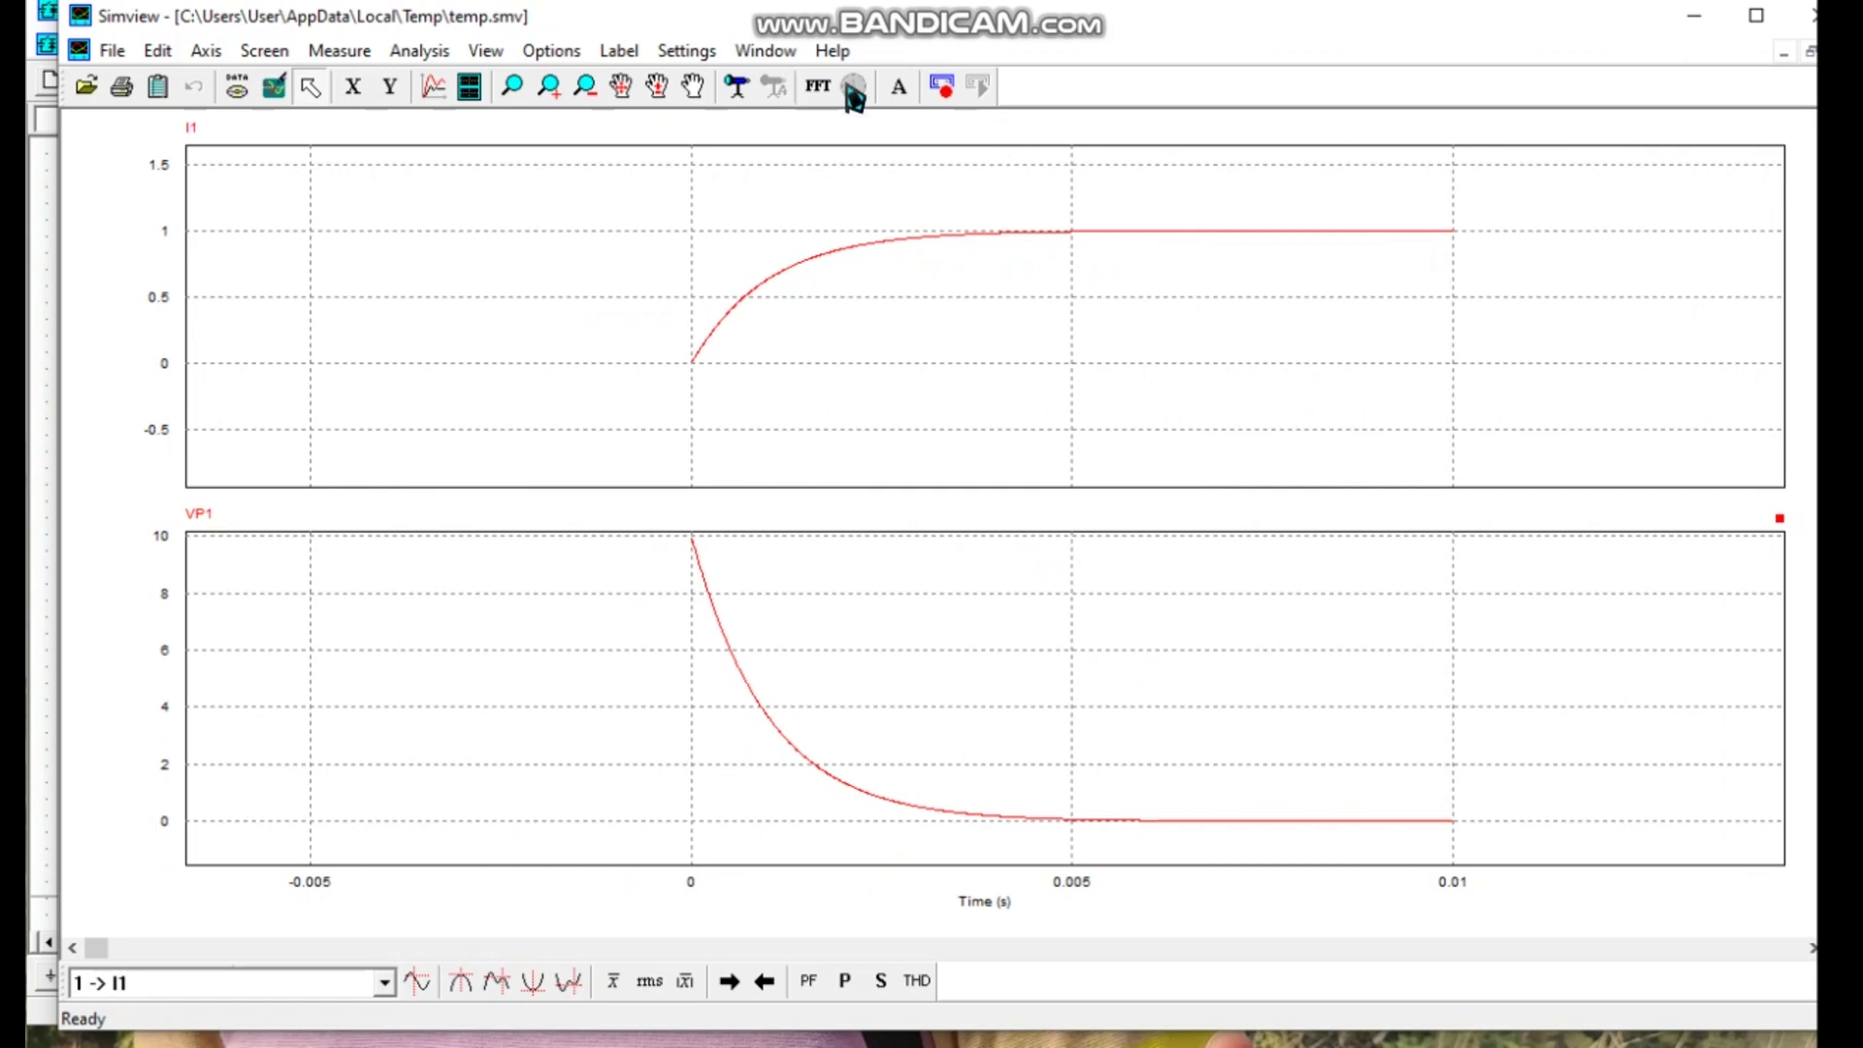
left_click_drag(929, 36, 910, 68)
mouse_move(1040, 68)
left_mouse_down()
mouse_move(994, 55)
mouse_move(1018, 70)
mouse_move(1041, 45)
left_mouse_up()
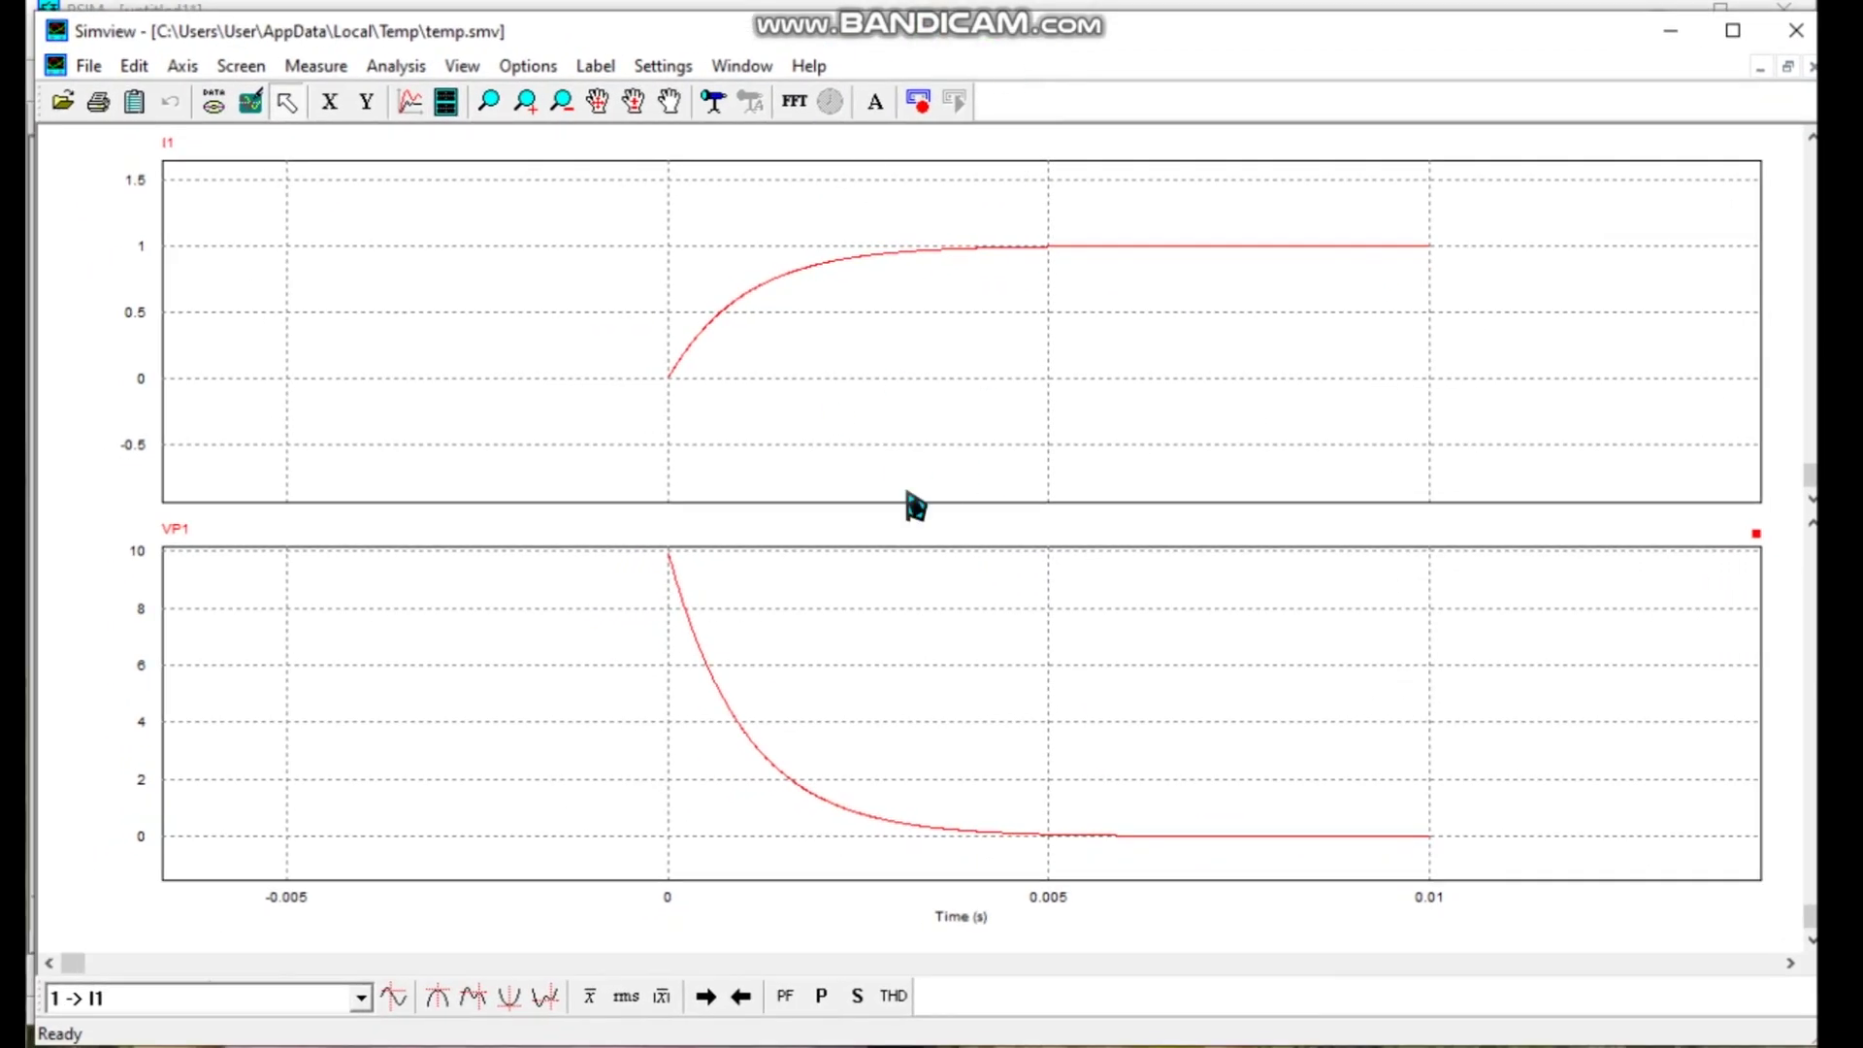